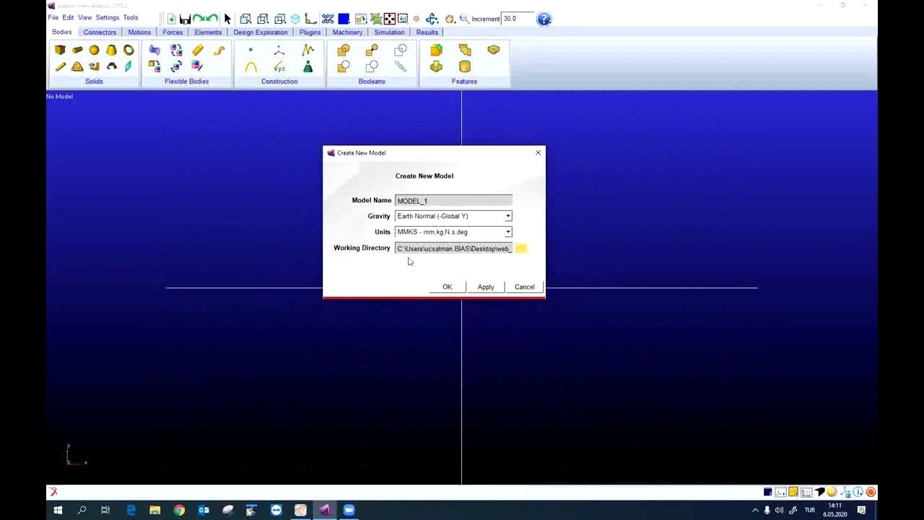
Create the new model MODEL_1 with Earth Normal (-Global Y) gravity, MMKS units and the desktop's web_semineri folder as working directory.
{"action": "left_click", "coordinate": [519, 248]}
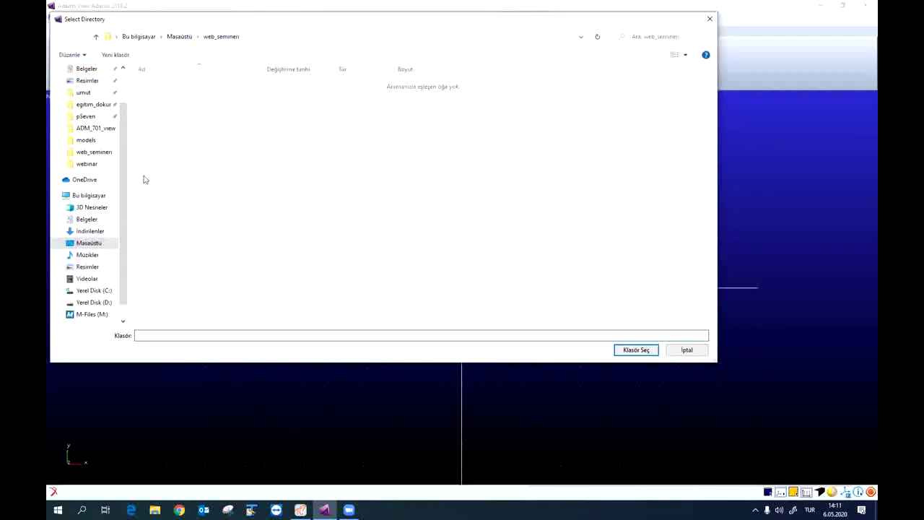
{"action": "left_click", "coordinate": [88, 244]}
{"action": "double_click", "coordinate": [311, 170]}
{"action": "left_click", "coordinate": [634, 350]}
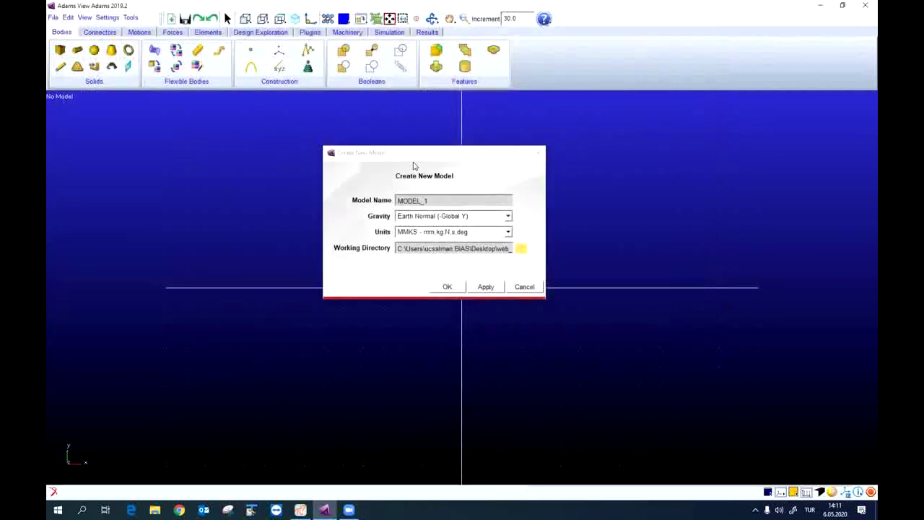
{"action": "left_click", "coordinate": [410, 152]}
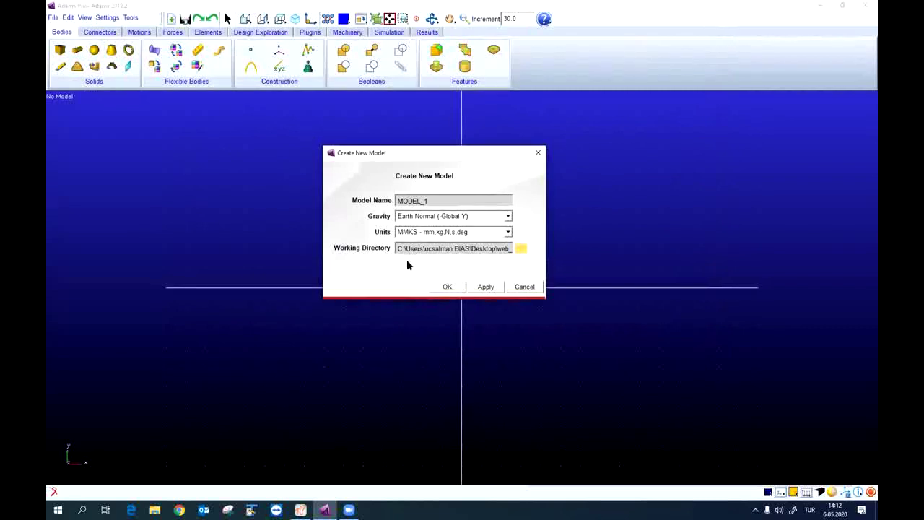
{"action": "left_click_drag", "start_coordinate": [396, 249], "coordinate": [568, 246]}
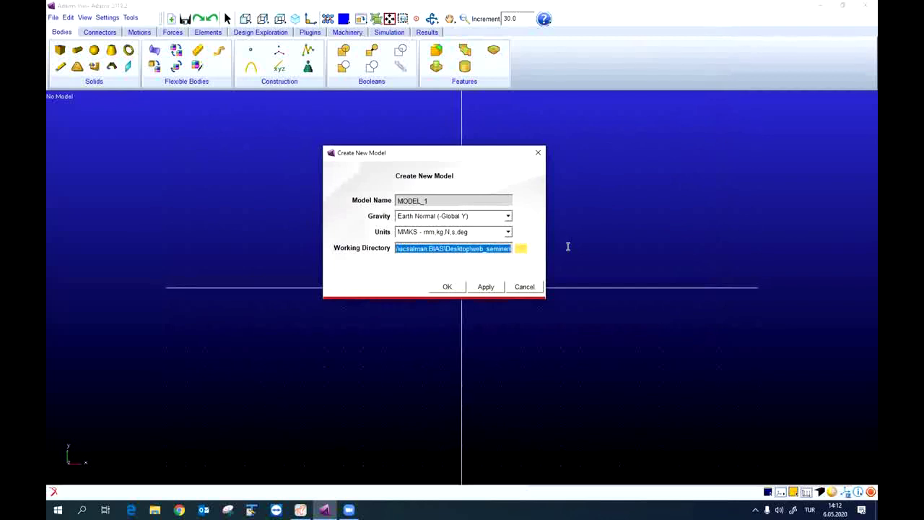
{"action": "left_click", "coordinate": [380, 272]}
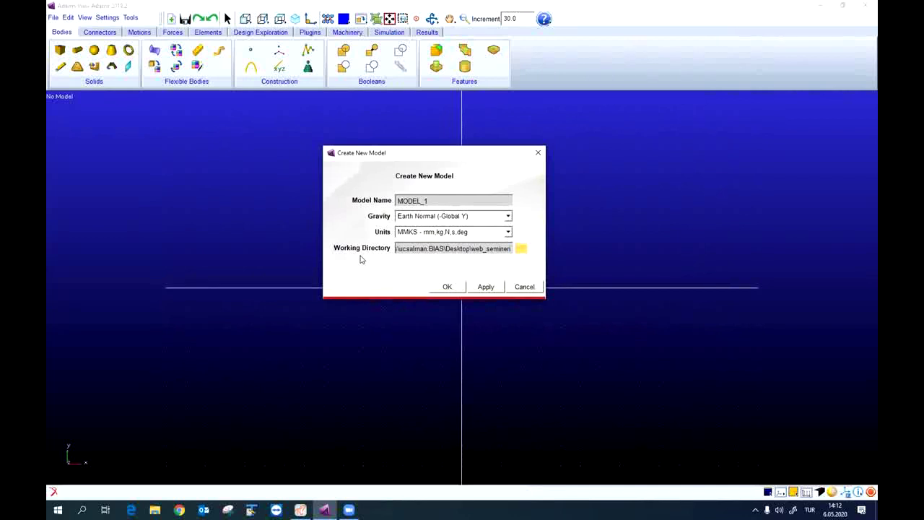
{"action": "left_click", "coordinate": [447, 287]}
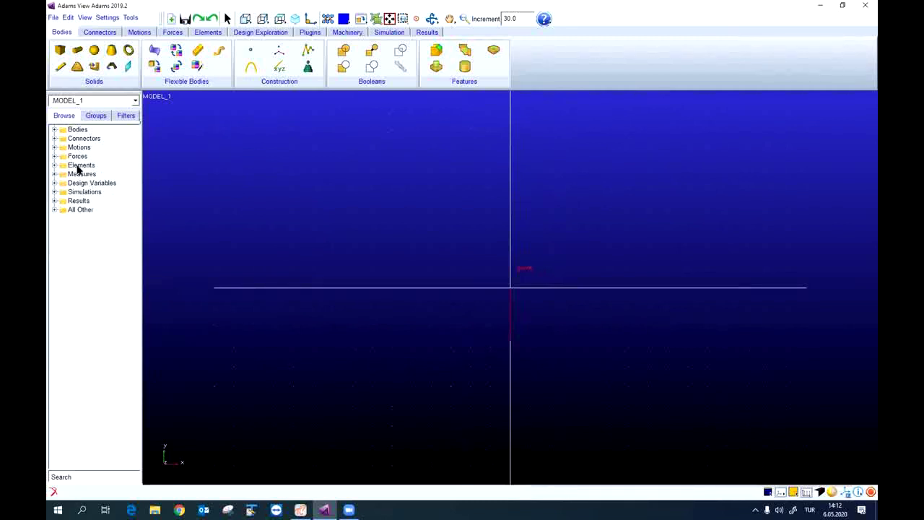
Examine the contents of the Bodies, Connectors and Motions categories in the model tree.
{"action": "left_click", "coordinate": [54, 129]}
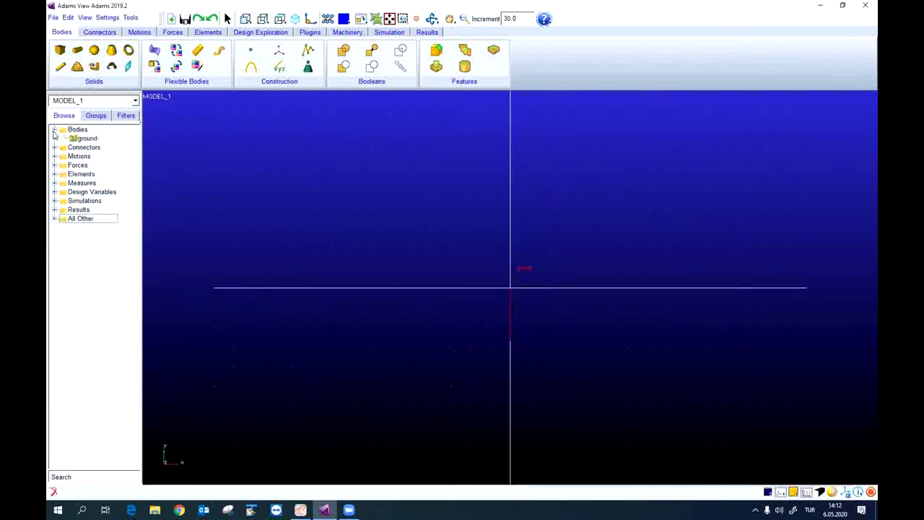
{"action": "left_click", "coordinate": [54, 148]}
{"action": "left_click", "coordinate": [54, 166]}
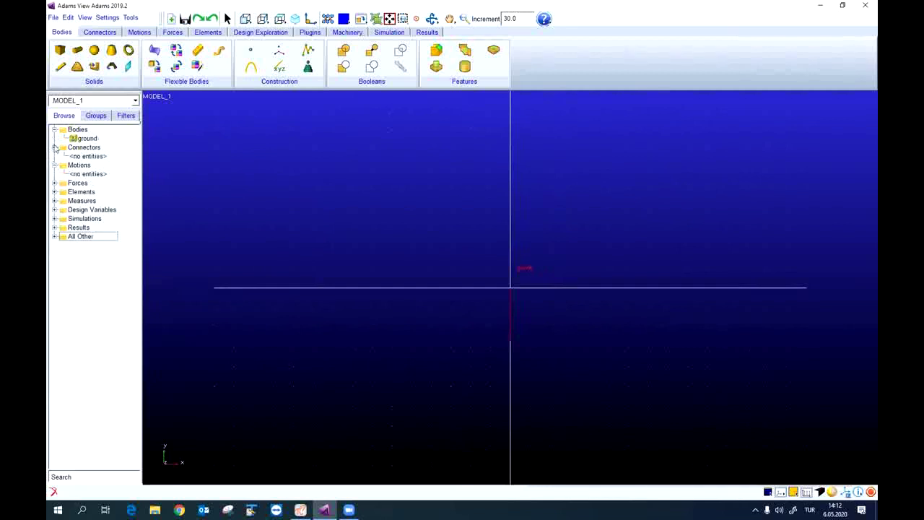
{"action": "left_click", "coordinate": [54, 148]}
{"action": "left_click", "coordinate": [54, 156]}
{"action": "left_click", "coordinate": [54, 130]}
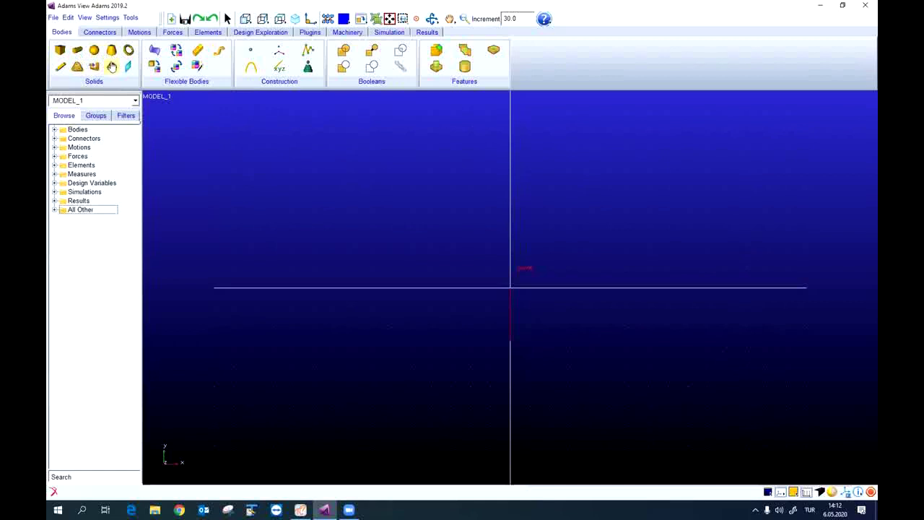
Create a box as a new part over the grid origin, with length, height and depth fixed at 20 cm.
{"action": "left_click", "coordinate": [61, 50]}
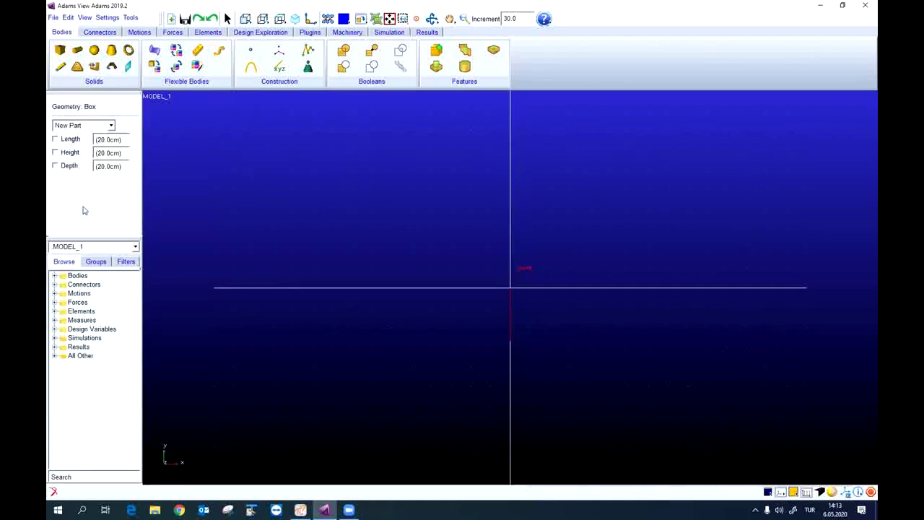
{"action": "left_click", "coordinate": [110, 126]}
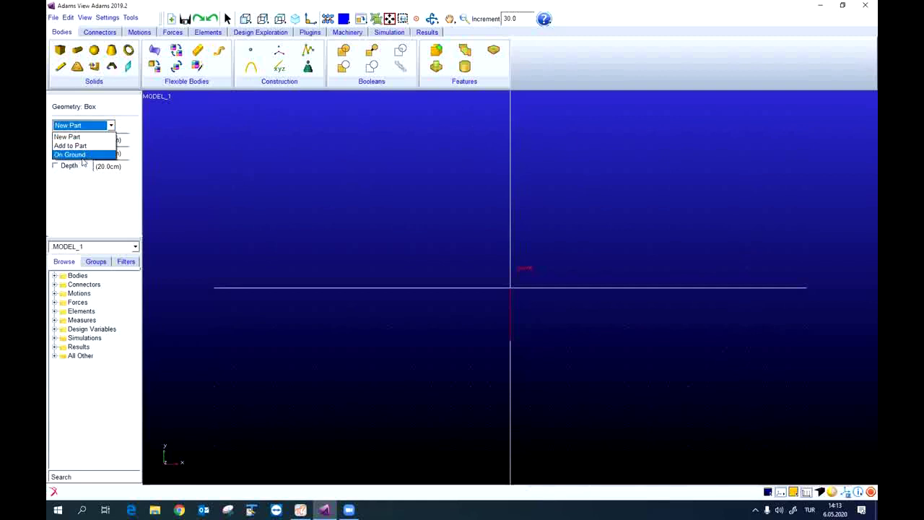
{"action": "left_click", "coordinate": [85, 195]}
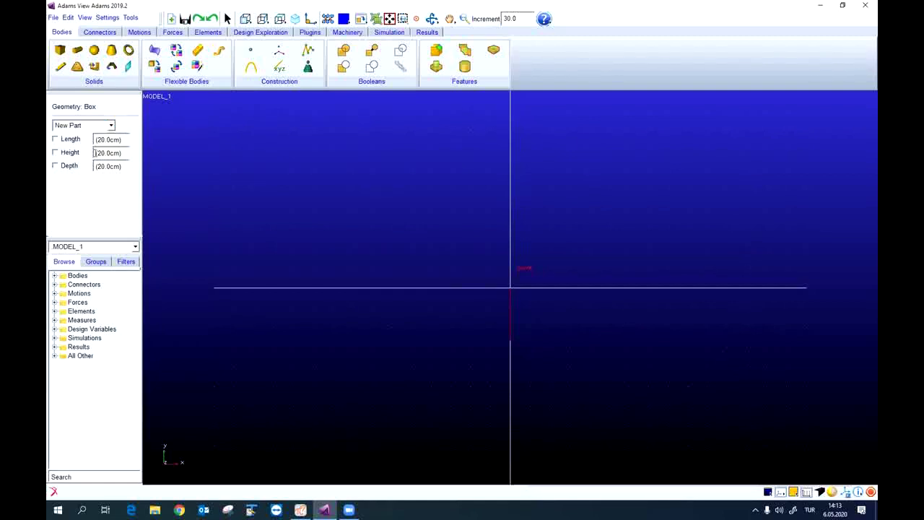
{"action": "left_click", "coordinate": [60, 140]}
{"action": "left_click", "coordinate": [60, 154]}
{"action": "left_click", "coordinate": [55, 166]}
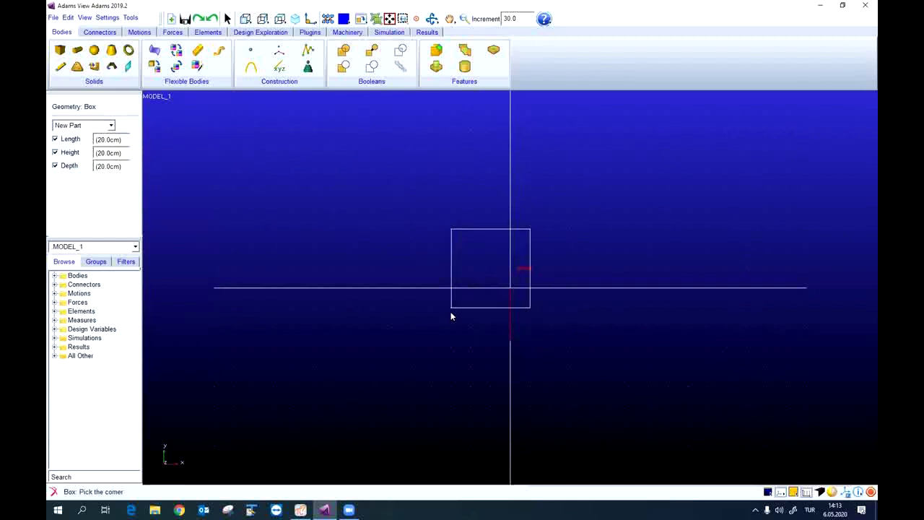
{"action": "left_click", "coordinate": [463, 330]}
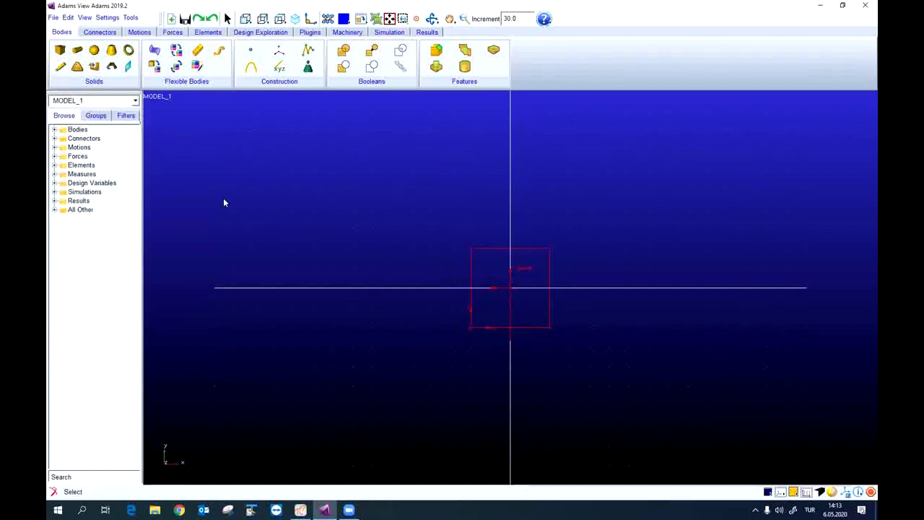
Delete the fixed-size box part from the model.
{"action": "left_click", "coordinate": [54, 130]}
{"action": "right_click", "coordinate": [88, 137]}
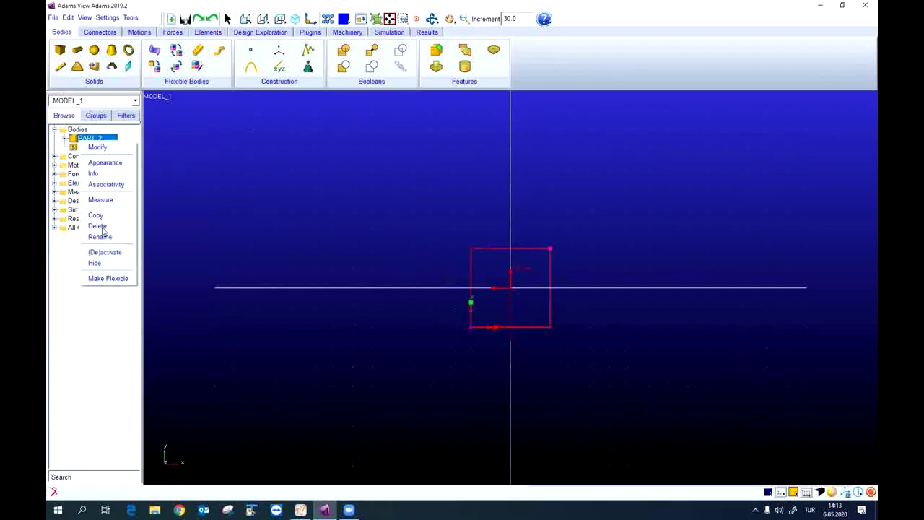
{"action": "left_click", "coordinate": [100, 226]}
Draw a box freehand around the grid origin as a new part, with length, height and depth left unconstrained.
{"action": "left_click", "coordinate": [61, 51]}
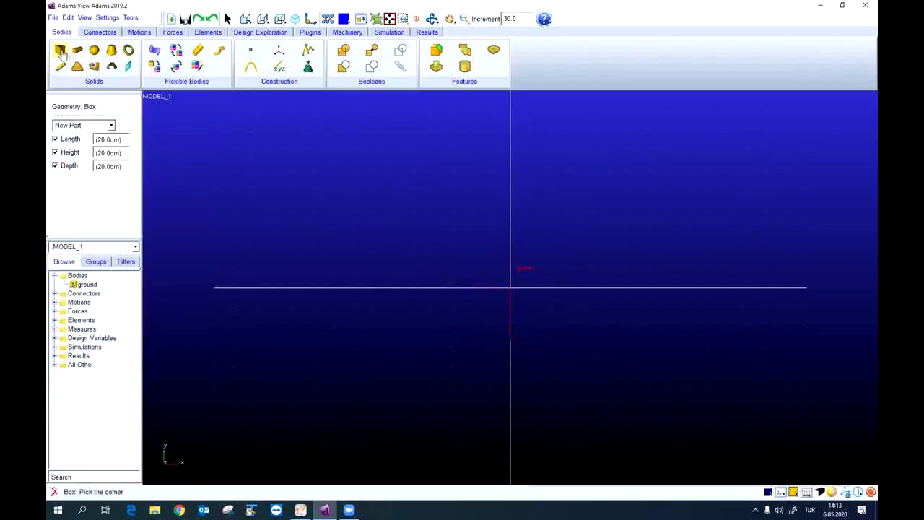
{"action": "left_click", "coordinate": [64, 139]}
{"action": "left_click", "coordinate": [64, 153]}
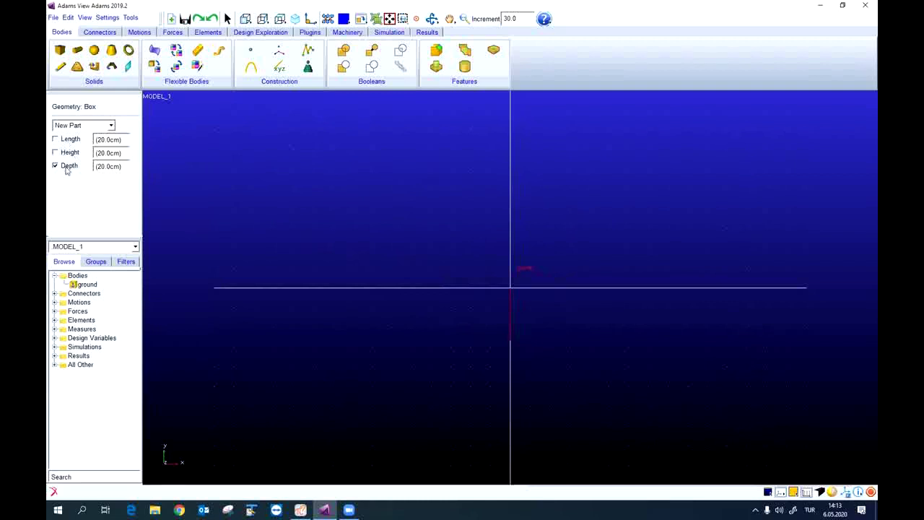
{"action": "left_click", "coordinate": [56, 165]}
{"action": "left_click_drag", "start_coordinate": [451, 249], "coordinate": [566, 330]}
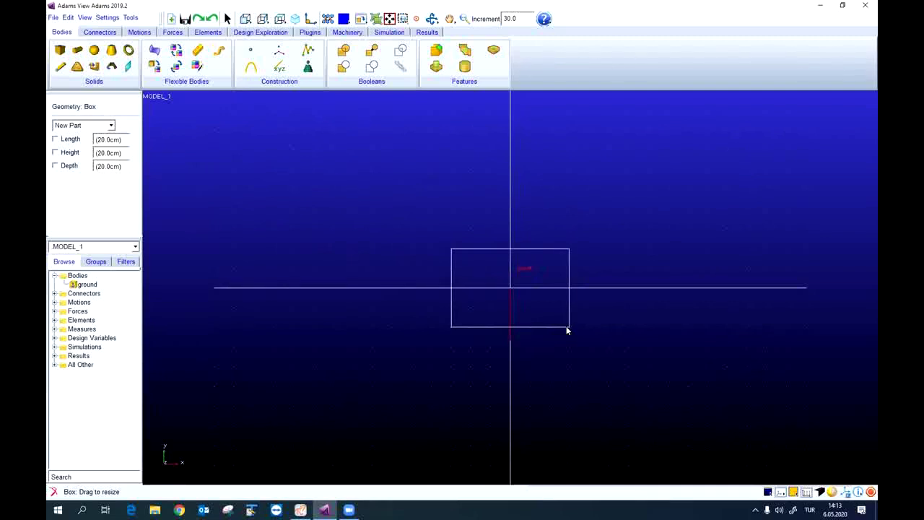
{"action": "left_click_drag", "start_coordinate": [566, 327], "coordinate": [566, 328]}
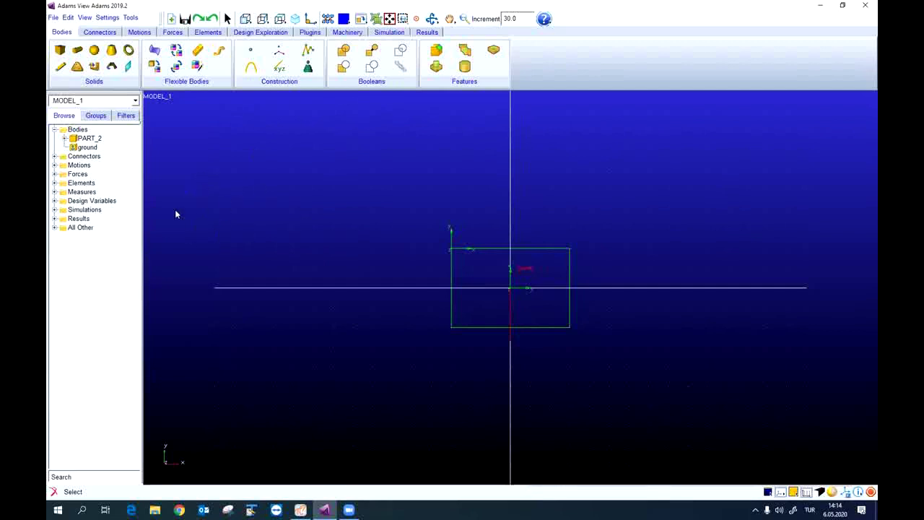
Examine the box in 3D by rotating, translating and zooming the view.
{"action": "right_click", "coordinate": [180, 156]}
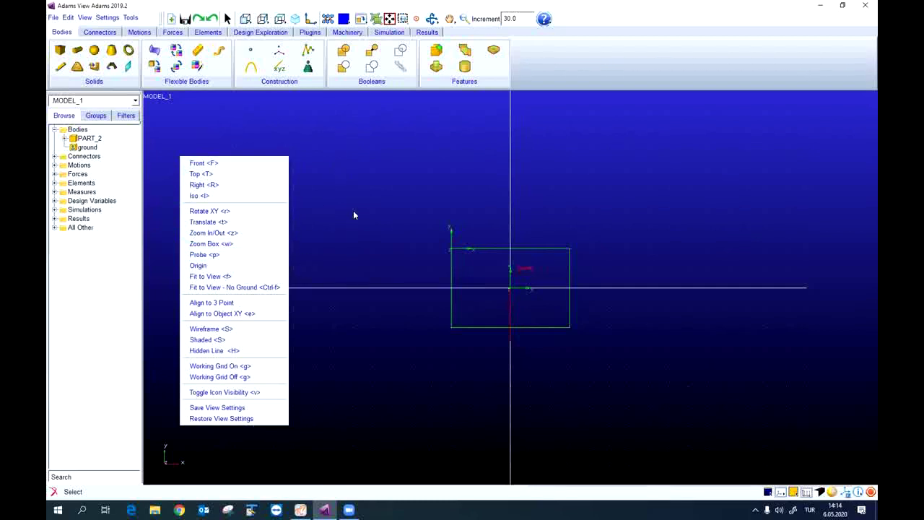
{"action": "left_click", "coordinate": [320, 228]}
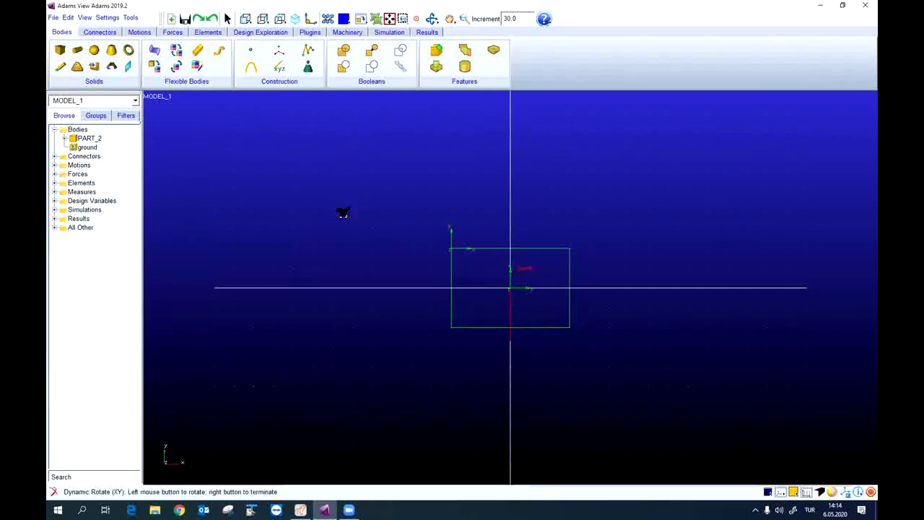
{"action": "left_click_drag", "start_coordinate": [342, 210], "coordinate": [306, 246]}
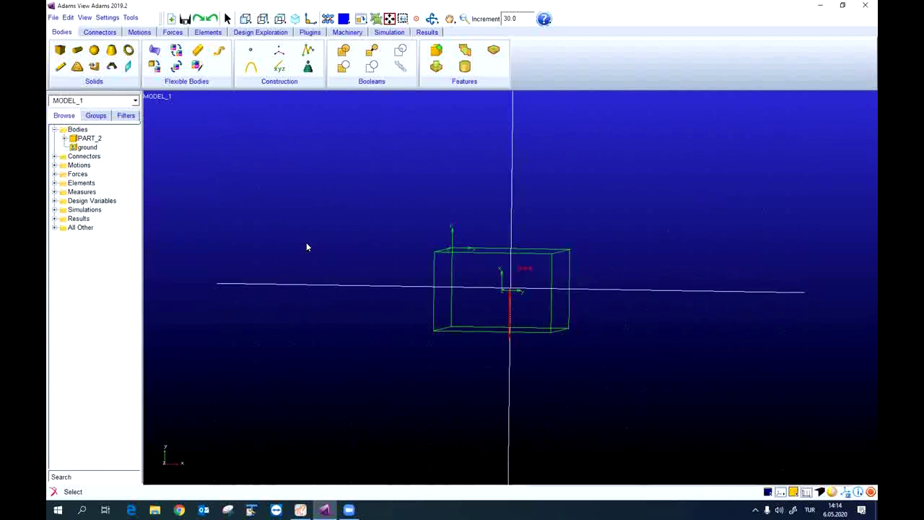
{"action": "key", "text": "t"}
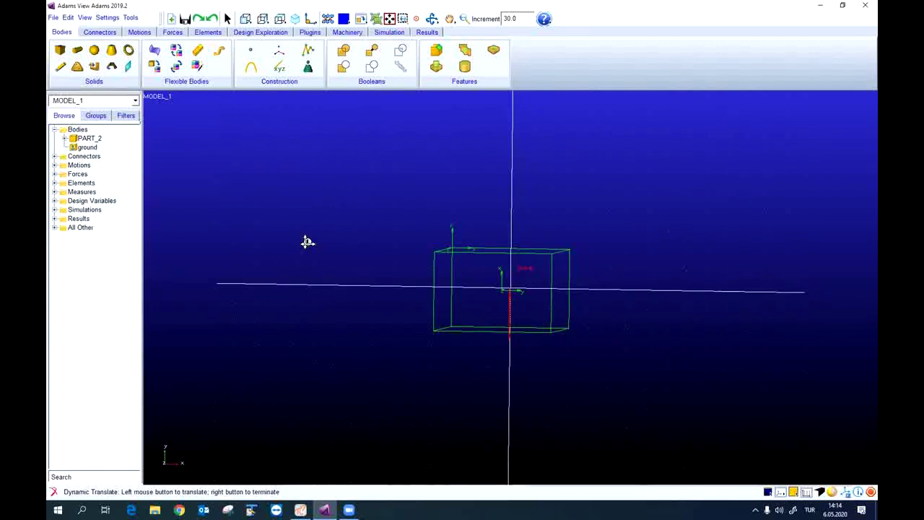
{"action": "mouse_move", "coordinate": [295, 219]}
{"action": "left_mouse_down"}
{"action": "mouse_move", "coordinate": [440, 224]}
{"action": "mouse_move", "coordinate": [274, 219]}
{"action": "mouse_move", "coordinate": [288, 221]}
{"action": "left_mouse_up"}
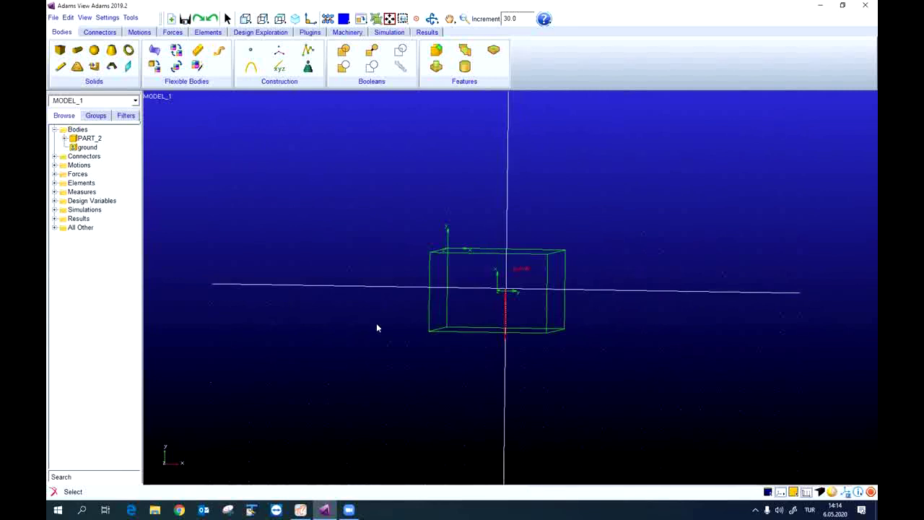
{"action": "key", "text": "z"}
{"action": "mouse_move", "coordinate": [402, 349]}
{"action": "left_mouse_down"}
{"action": "mouse_move", "coordinate": [393, 295]}
{"action": "mouse_move", "coordinate": [405, 348]}
{"action": "left_mouse_up"}
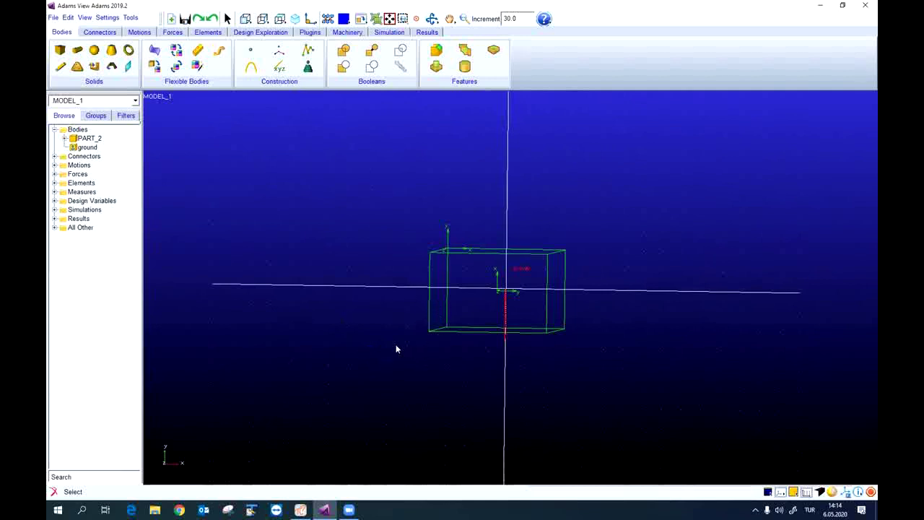
Inspect the box's lower corner up close with Zoom Box and fit the whole model back into view.
{"action": "left_click_drag", "start_coordinate": [408, 306], "coordinate": [466, 345]}
{"action": "key", "text": "w"}
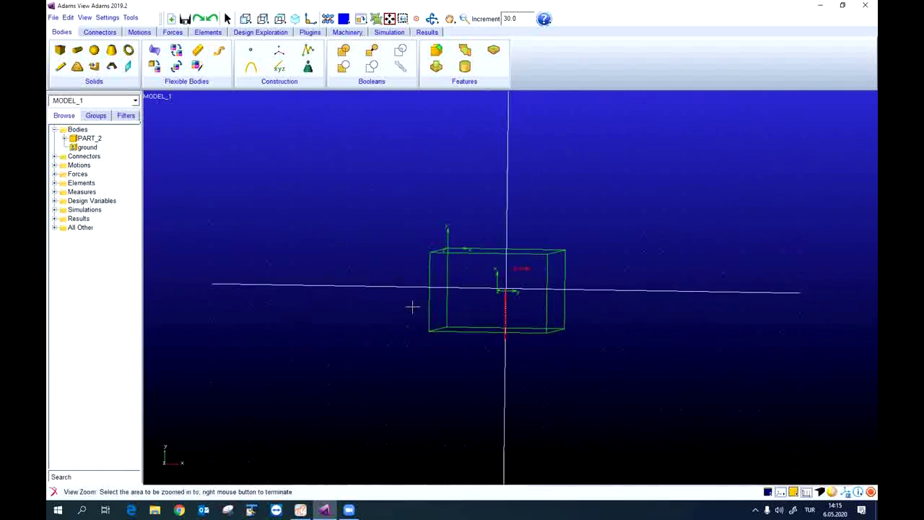
{"action": "left_click_drag", "start_coordinate": [408, 304], "coordinate": [477, 354]}
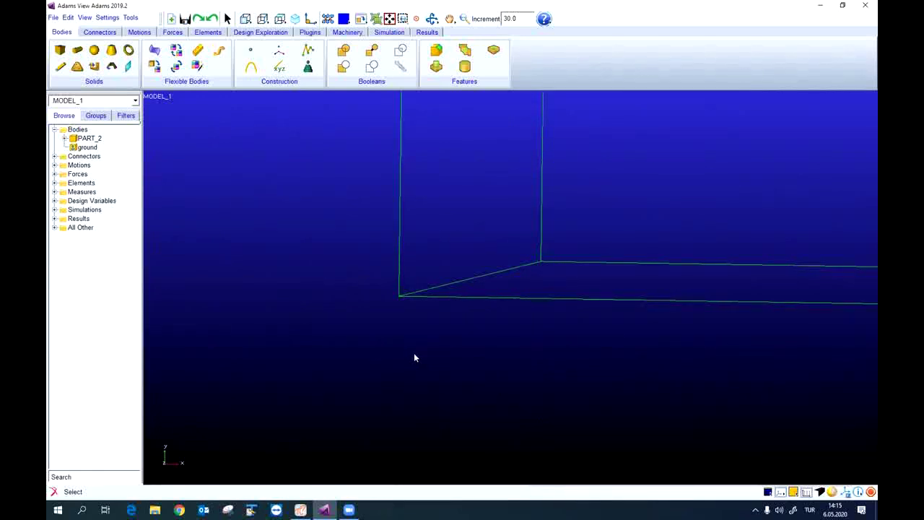
{"action": "key", "text": "z"}
{"action": "left_click_drag", "start_coordinate": [415, 354], "coordinate": [437, 347]}
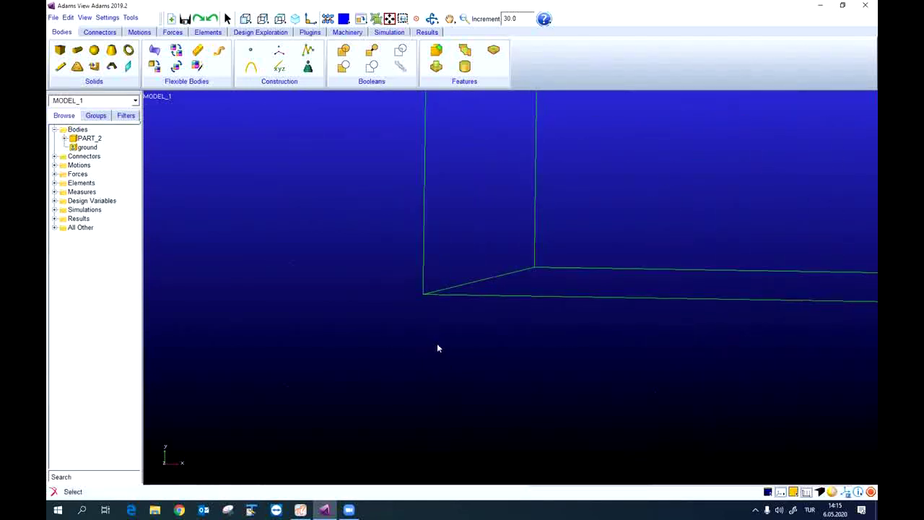
{"action": "key", "text": "f"}
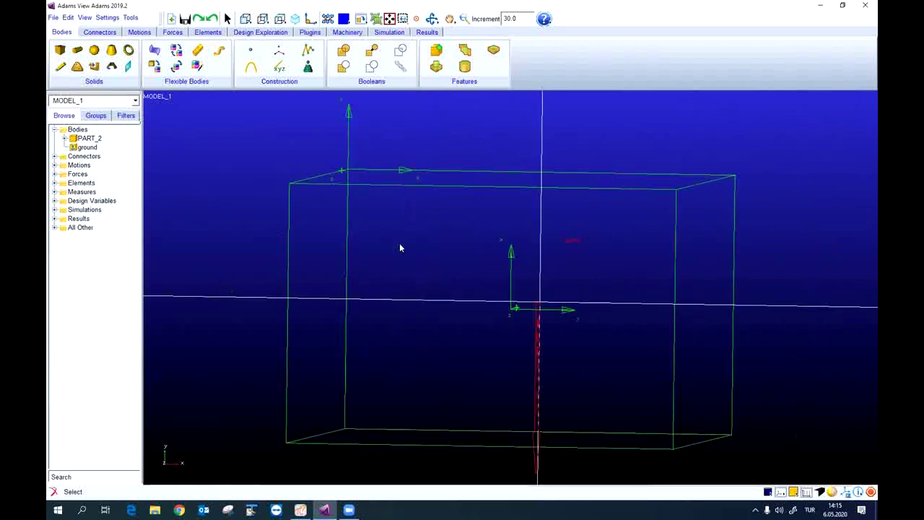
Inspect the box in the standard Front, Top and Right views.
{"action": "right_click", "coordinate": [175, 138]}
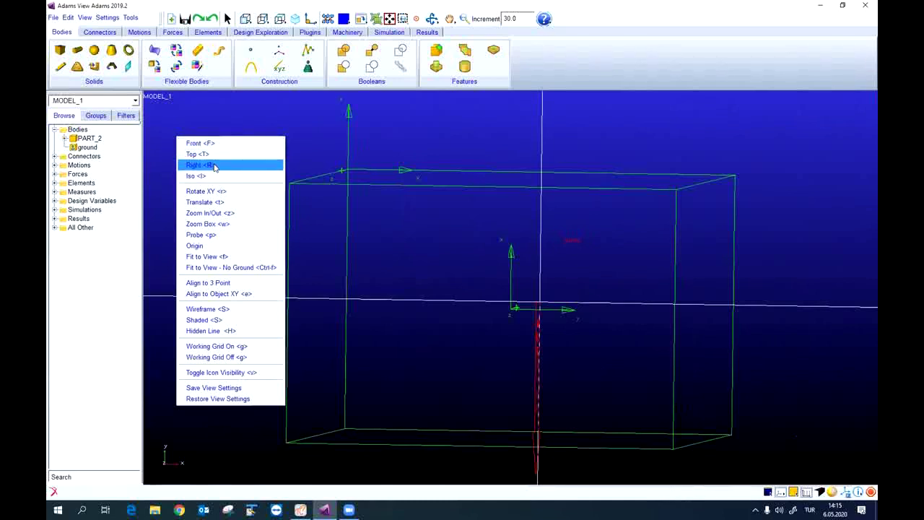
{"action": "left_click", "coordinate": [202, 120]}
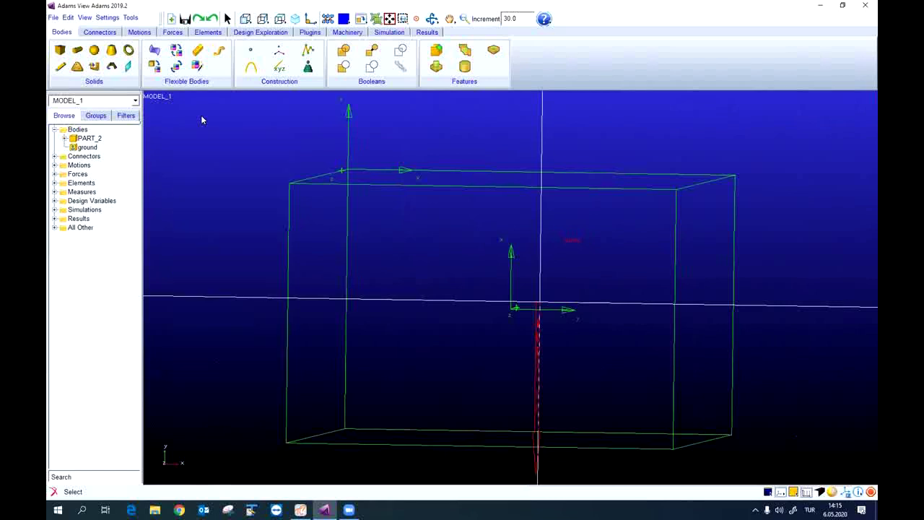
{"action": "key", "text": "f"}
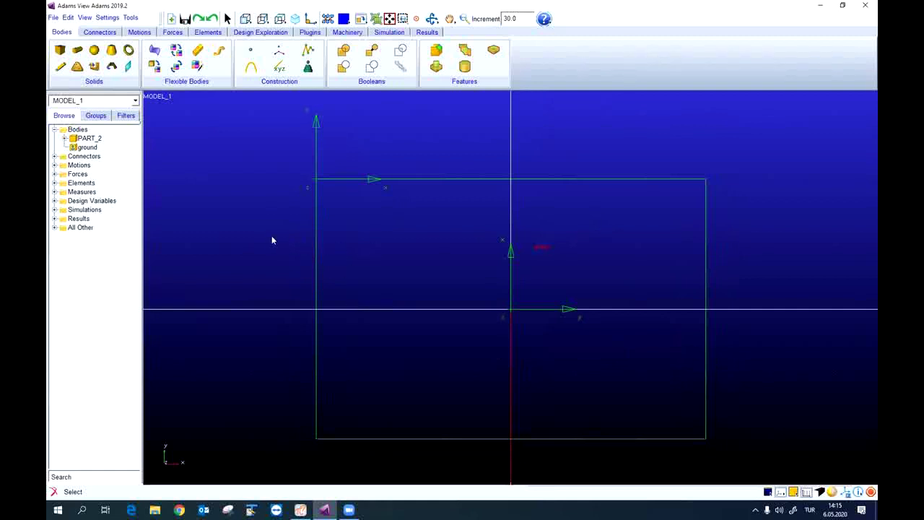
{"action": "key", "text": "shift+t"}
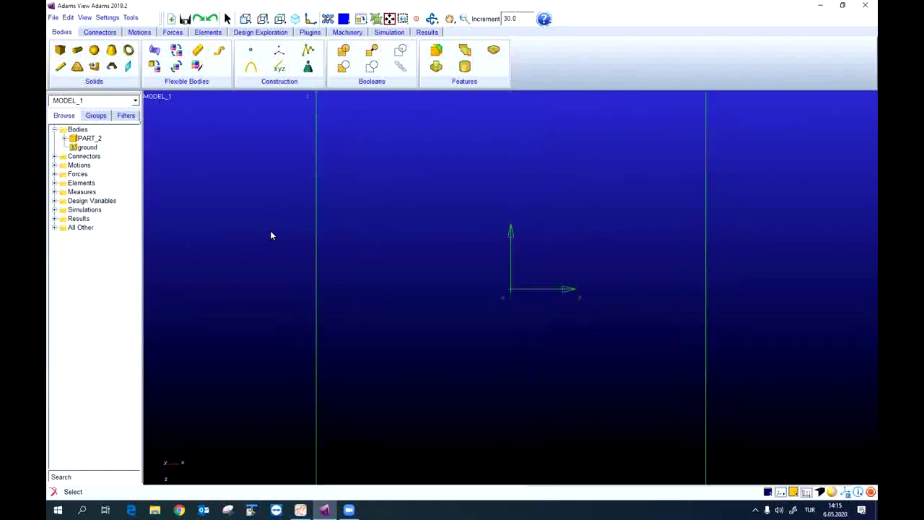
{"action": "key", "text": "z"}
{"action": "left_click_drag", "start_coordinate": [281, 246], "coordinate": [287, 263]}
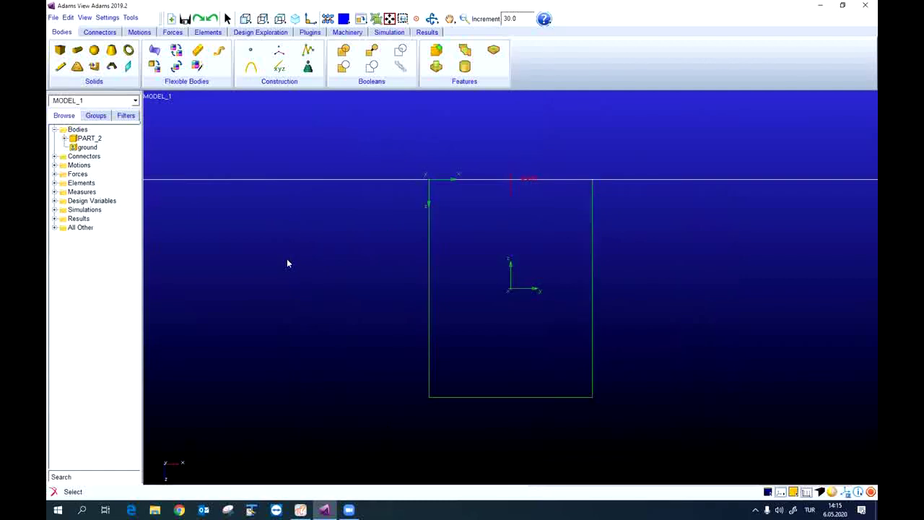
{"action": "key", "text": "shift+r"}
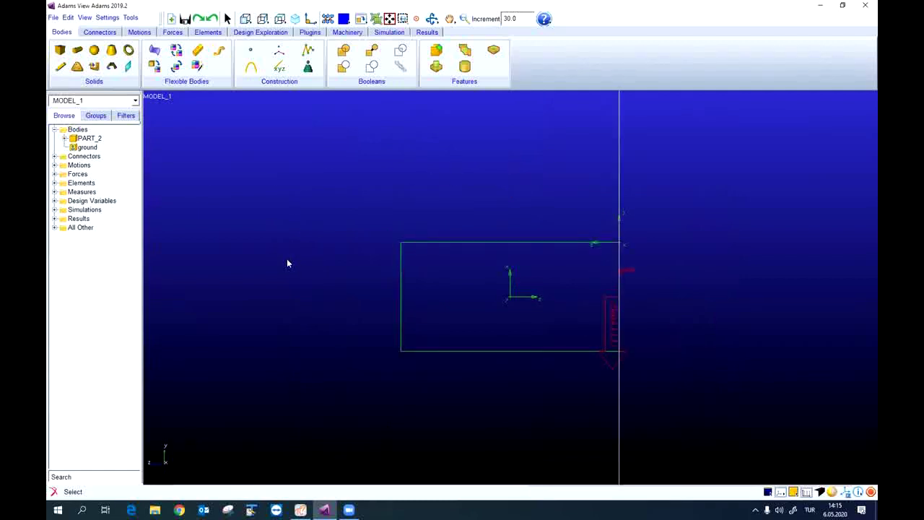
Inspect the box in the Front view and at a slight rotation, and return to the Front view zoomed out.
{"action": "key", "text": "shift+f"}
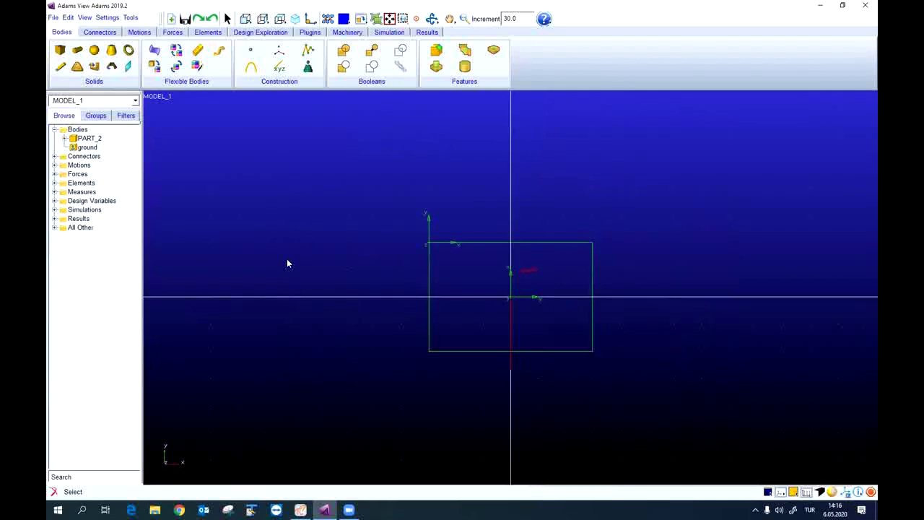
{"action": "right_click", "coordinate": [221, 152]}
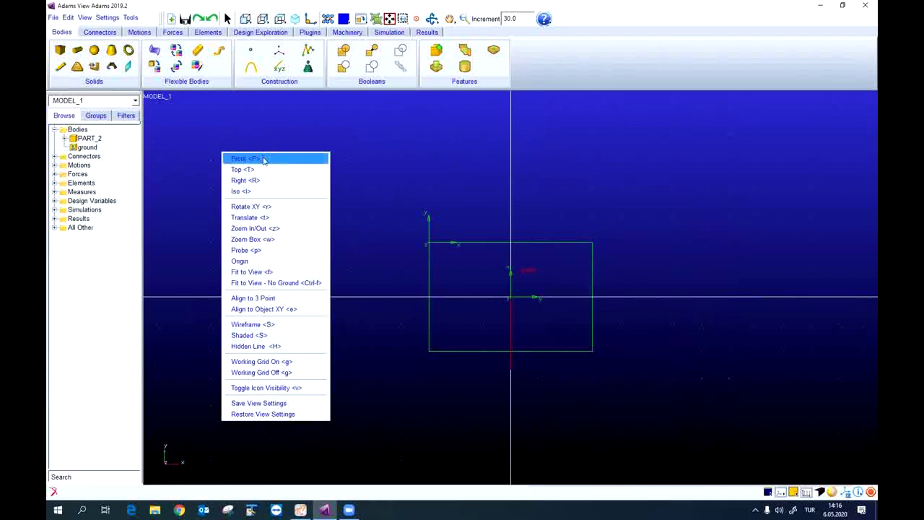
{"action": "left_click", "coordinate": [274, 206]}
{"action": "left_click_drag", "start_coordinate": [310, 218], "coordinate": [337, 227]}
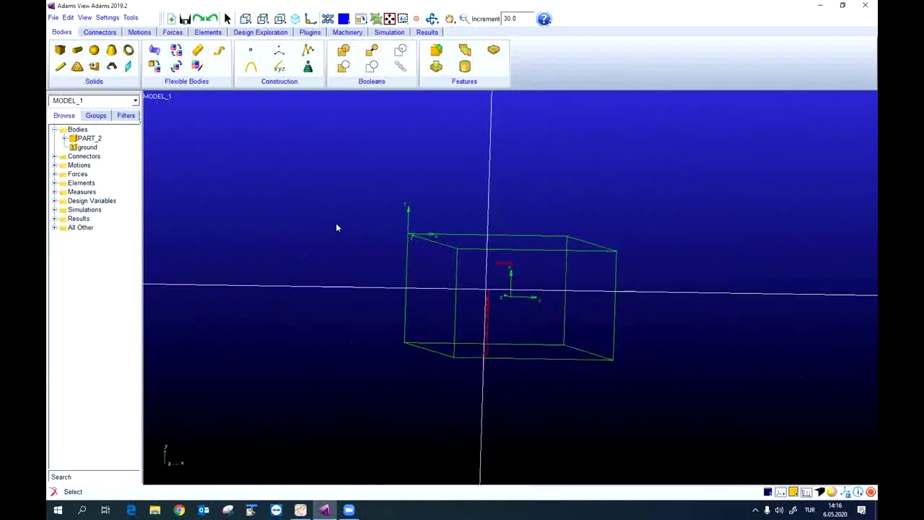
{"action": "key", "text": "ctrl+f"}
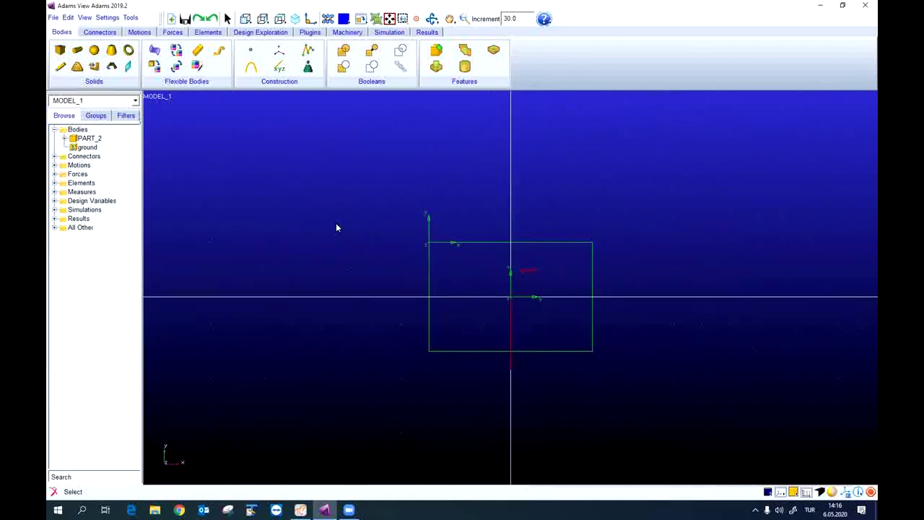
{"action": "key", "text": "z"}
{"action": "left_click_drag", "start_coordinate": [334, 236], "coordinate": [345, 251]}
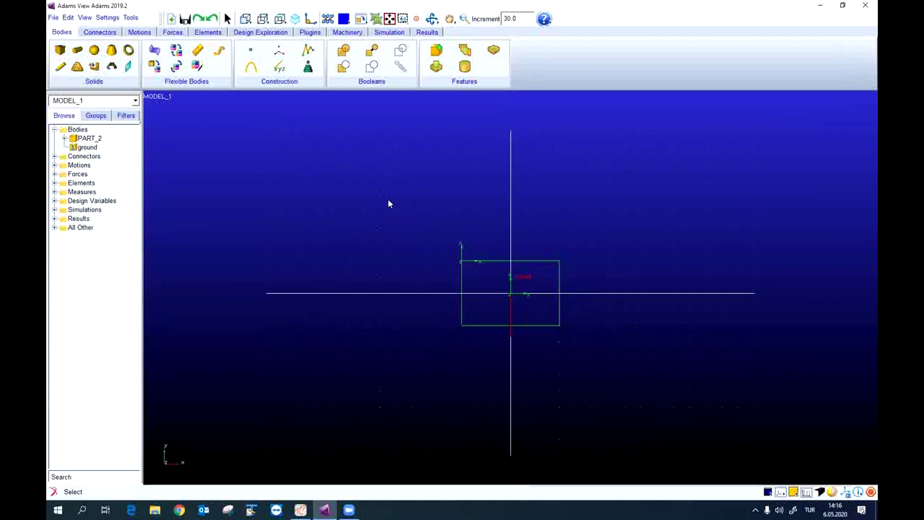
Set the working grid size to 100 mm in X and 800 mm in Y and apply it.
{"action": "left_click", "coordinate": [109, 18]}
{"action": "left_click", "coordinate": [109, 17]}
{"action": "left_click", "coordinate": [110, 18]}
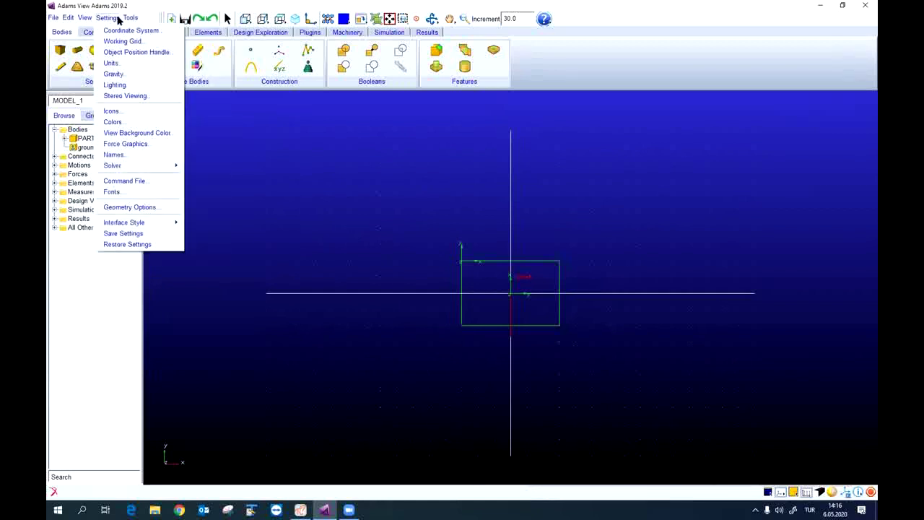
{"action": "left_click", "coordinate": [152, 43]}
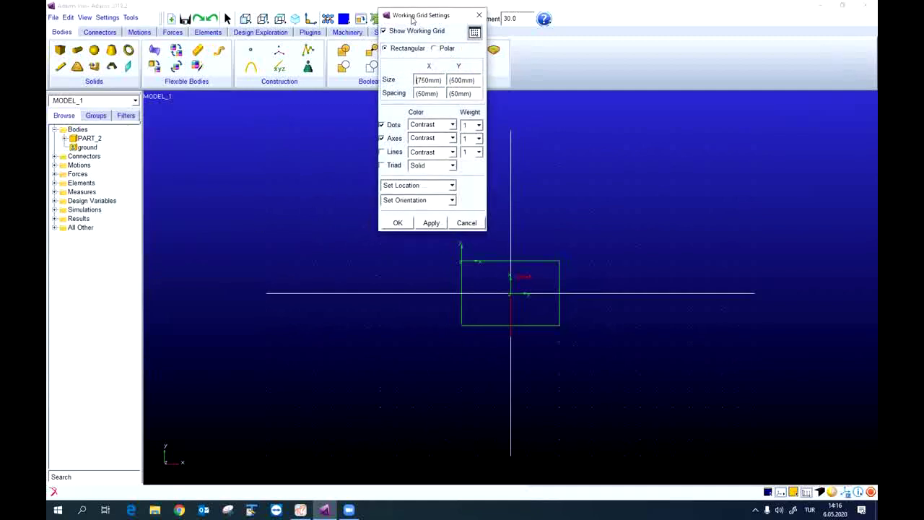
{"action": "left_click_drag", "start_coordinate": [411, 19], "coordinate": [302, 121]}
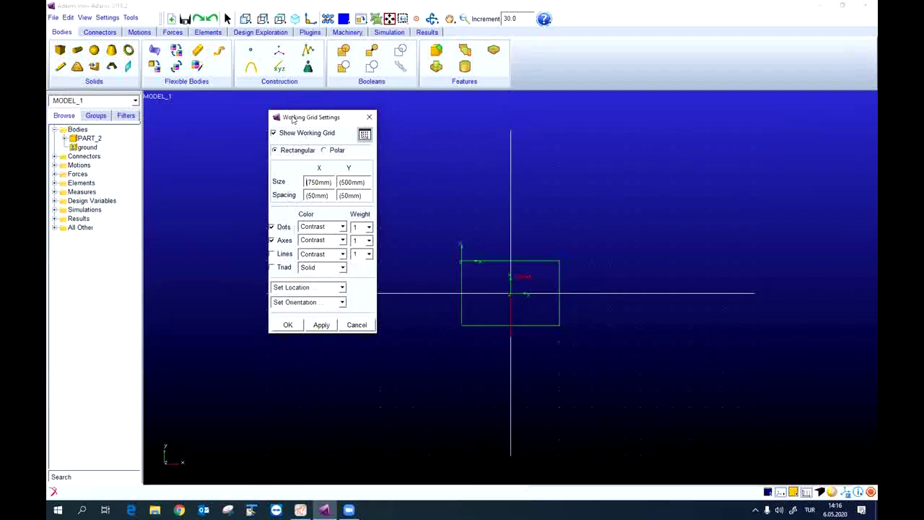
{"action": "left_click_drag", "start_coordinate": [292, 119], "coordinate": [272, 134]}
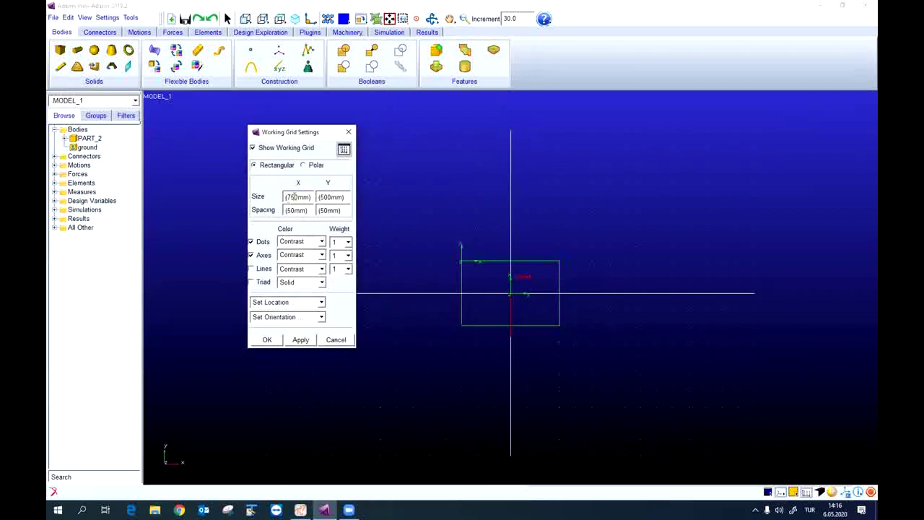
{"action": "left_click_drag", "start_coordinate": [291, 196], "coordinate": [322, 197]}
{"action": "type", "text": "10"}
{"action": "type", "text": "8"}
{"action": "left_click", "coordinate": [301, 339]}
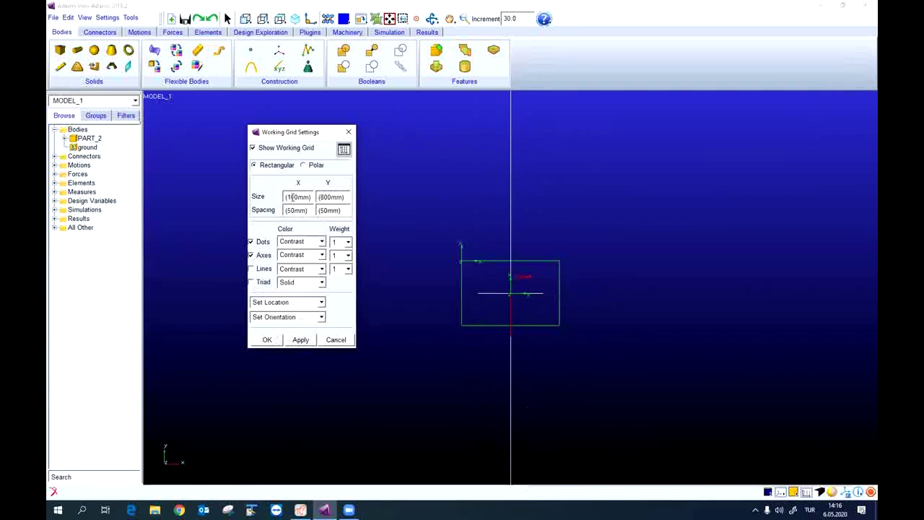
Set the working grid size to 500 mm in both X and Y and apply it.
{"action": "left_click_drag", "start_coordinate": [292, 197], "coordinate": [324, 197]}
{"action": "type", "text": "5"}
{"action": "type", "text": "5"}
{"action": "left_click", "coordinate": [294, 340]}
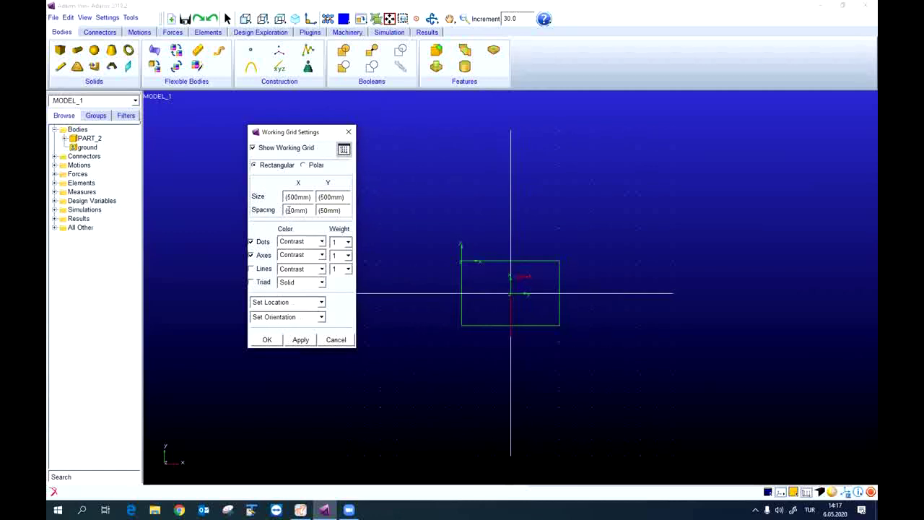
Set the working grid's X spacing to 50, apply it and close the grid settings.
{"action": "left_click_drag", "start_coordinate": [287, 209], "coordinate": [291, 210]}
{"action": "double_click", "coordinate": [292, 210]}
{"action": "left_click", "coordinate": [291, 209]}
{"action": "double_click", "coordinate": [291, 209]}
{"action": "type", "text": "100"}
{"action": "left_click_drag", "start_coordinate": [298, 209], "coordinate": [287, 209]}
{"action": "type", "text": "50"}
{"action": "left_click", "coordinate": [300, 340]}
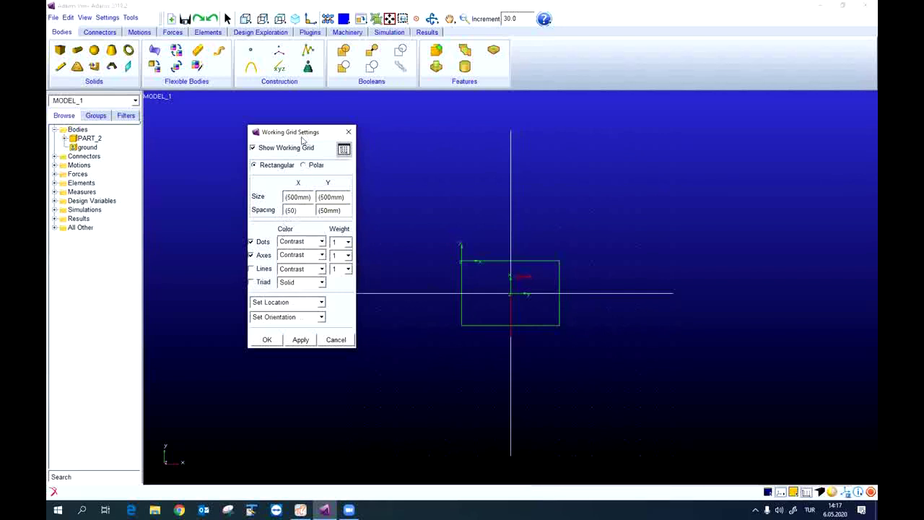
{"action": "left_click_drag", "start_coordinate": [345, 136], "coordinate": [339, 128]}
{"action": "left_click", "coordinate": [341, 125]}
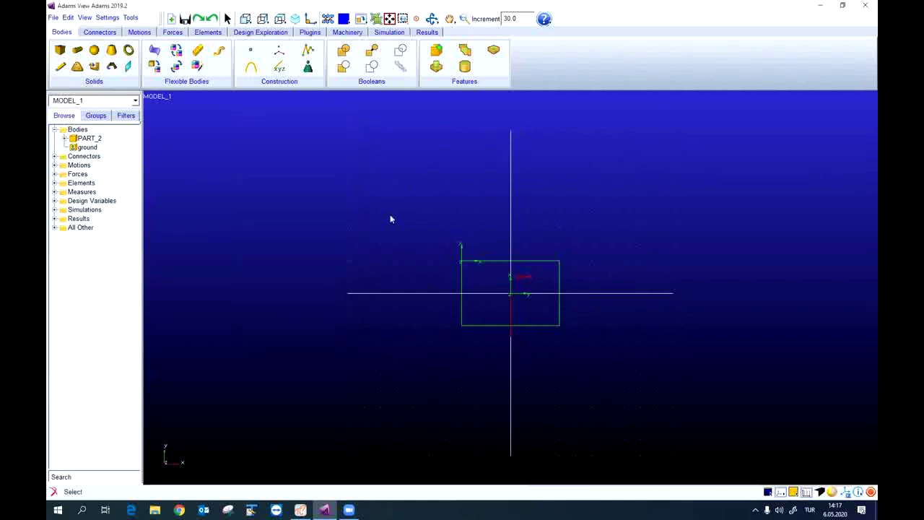
Inspect the box and its working grid from a rotated angle, and restore the Front view.
{"action": "key", "text": "r"}
{"action": "left_click_drag", "start_coordinate": [373, 208], "coordinate": [426, 233]}
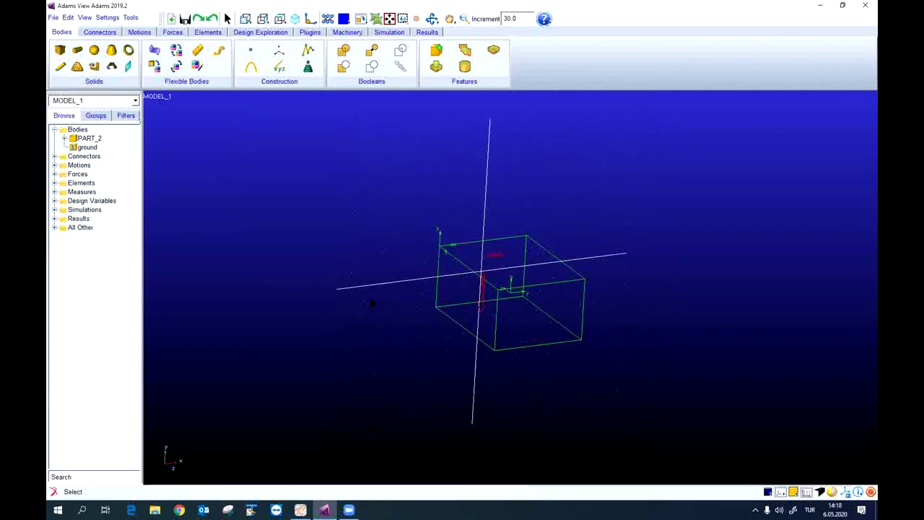
{"action": "key", "text": "shift+f"}
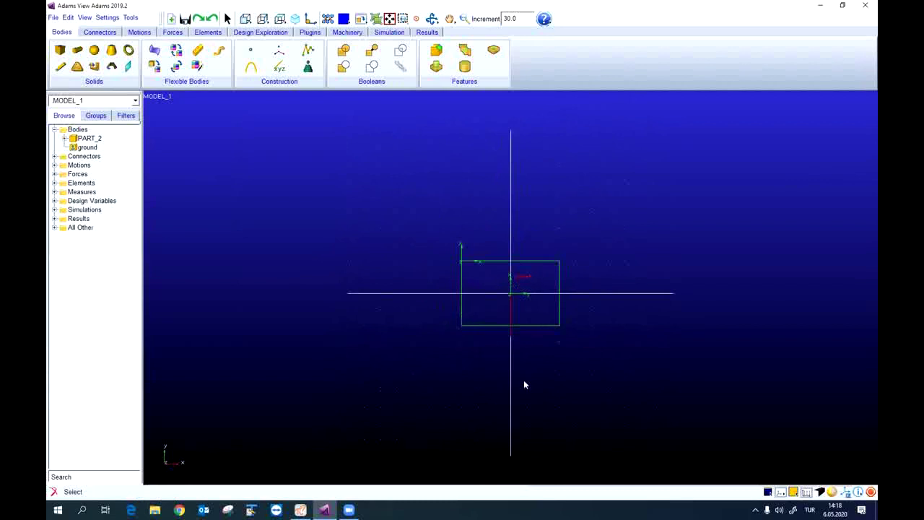
Relocate the working grid's origin with the Pick option to the marker at the center of the box, and accept the settings.
{"action": "key", "text": "r"}
{"action": "left_click_drag", "start_coordinate": [437, 357], "coordinate": [459, 367]}
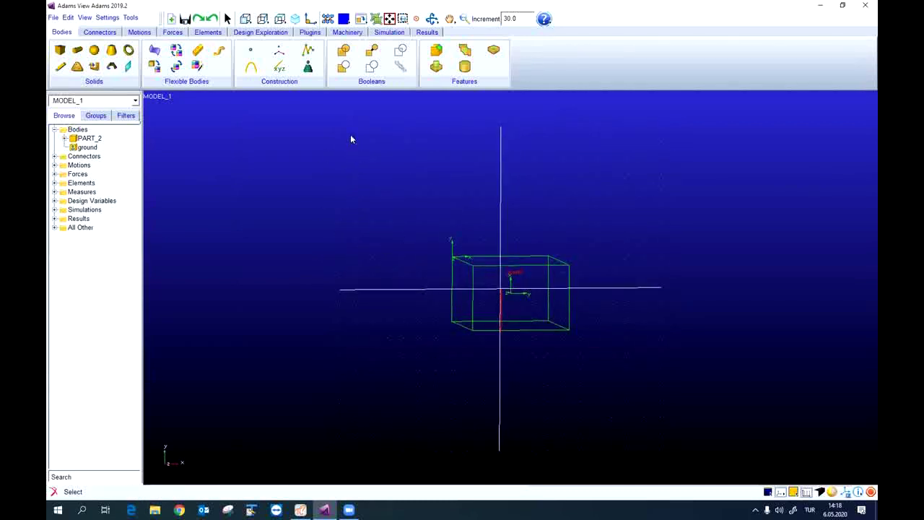
{"action": "left_click", "coordinate": [109, 17]}
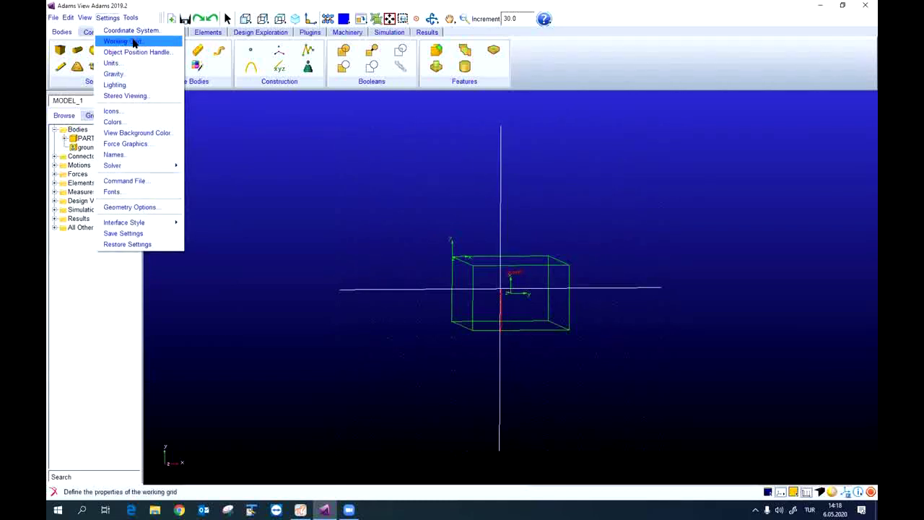
{"action": "left_click", "coordinate": [134, 42]}
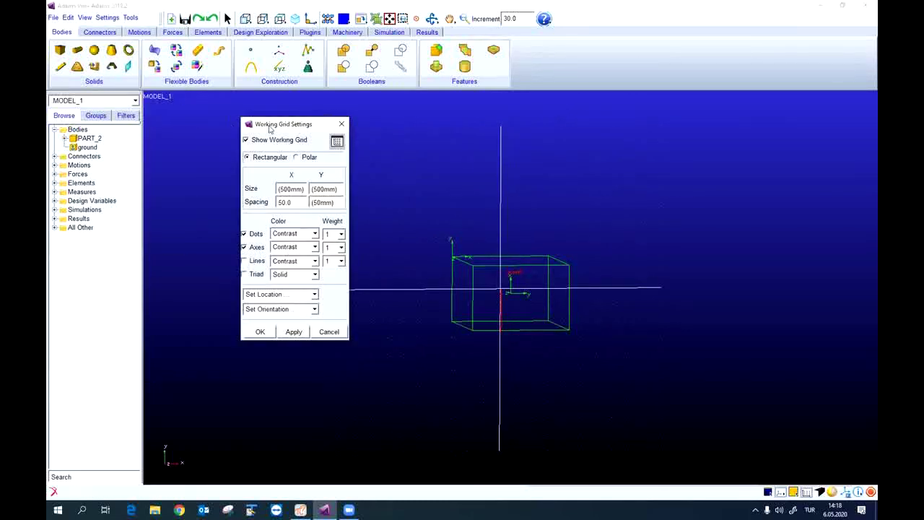
{"action": "left_click_drag", "start_coordinate": [305, 126], "coordinate": [283, 107]}
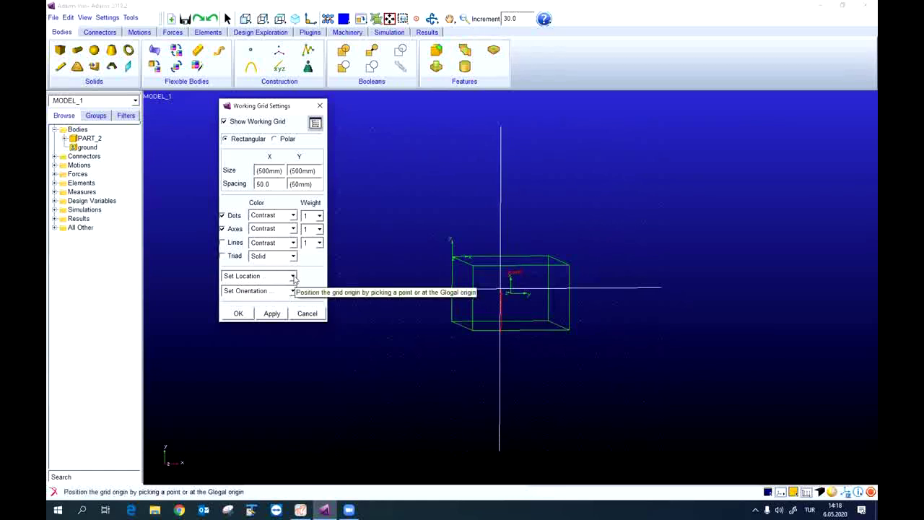
{"action": "left_click", "coordinate": [293, 277]}
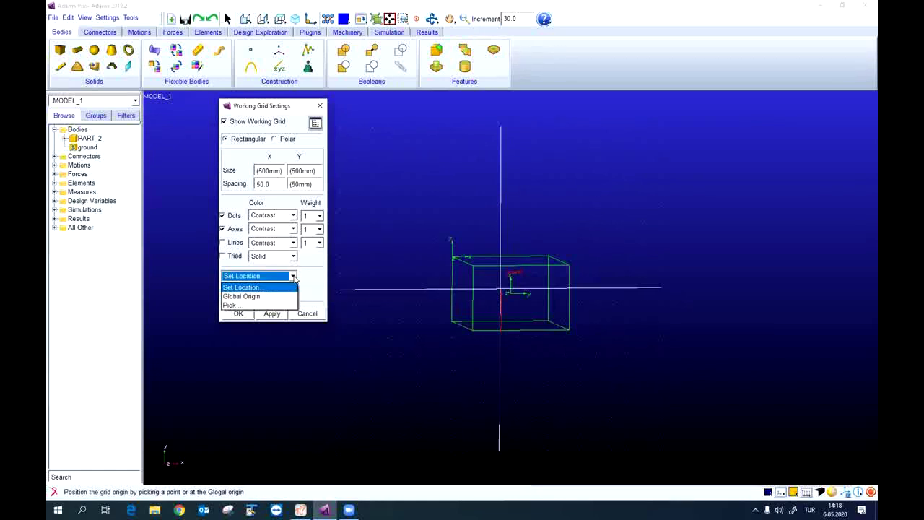
{"action": "left_click", "coordinate": [272, 306]}
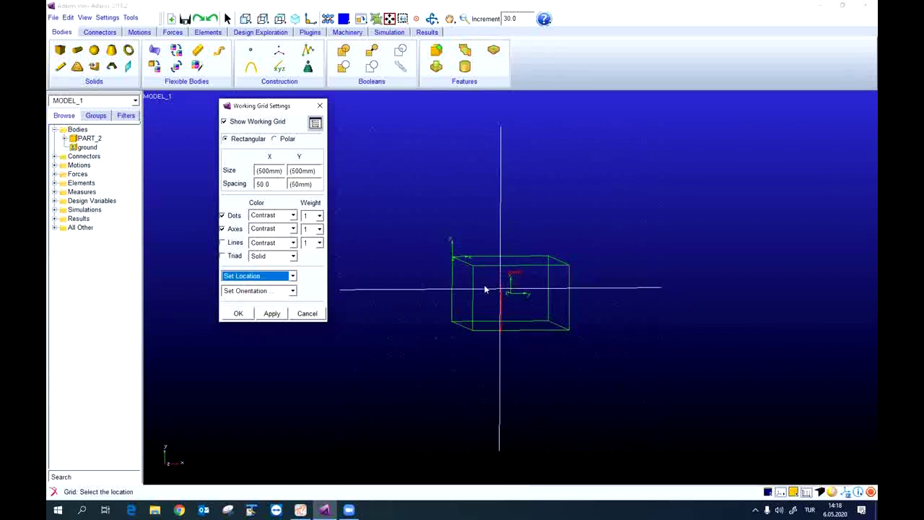
{"action": "left_click", "coordinate": [510, 295]}
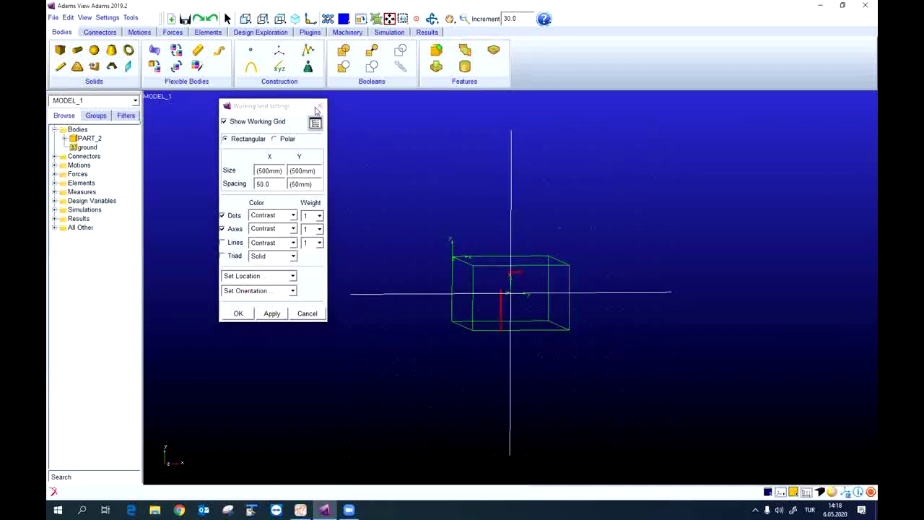
{"action": "left_click", "coordinate": [249, 315]}
Check the relocated grid by rotating the model, and return to the Front view, zoomed out and shifted slightly.
{"action": "key", "text": "r"}
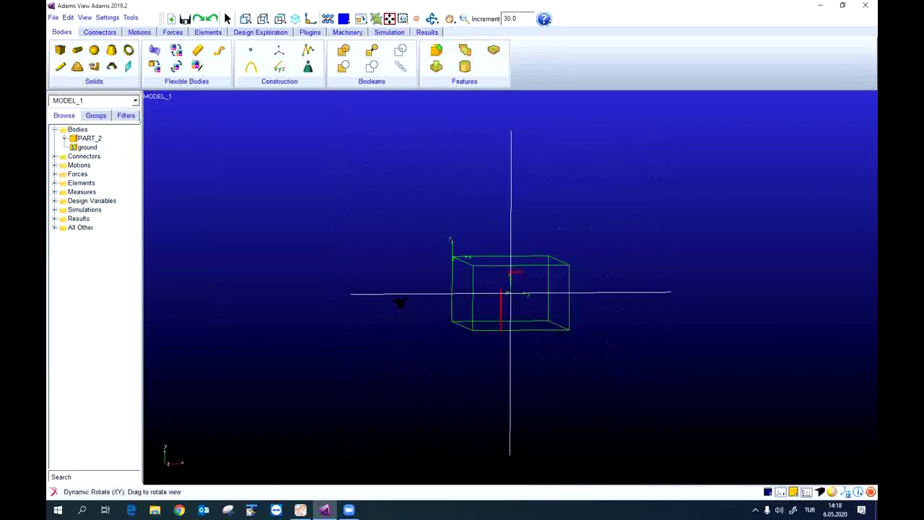
{"action": "left_click_drag", "start_coordinate": [398, 301], "coordinate": [468, 373]}
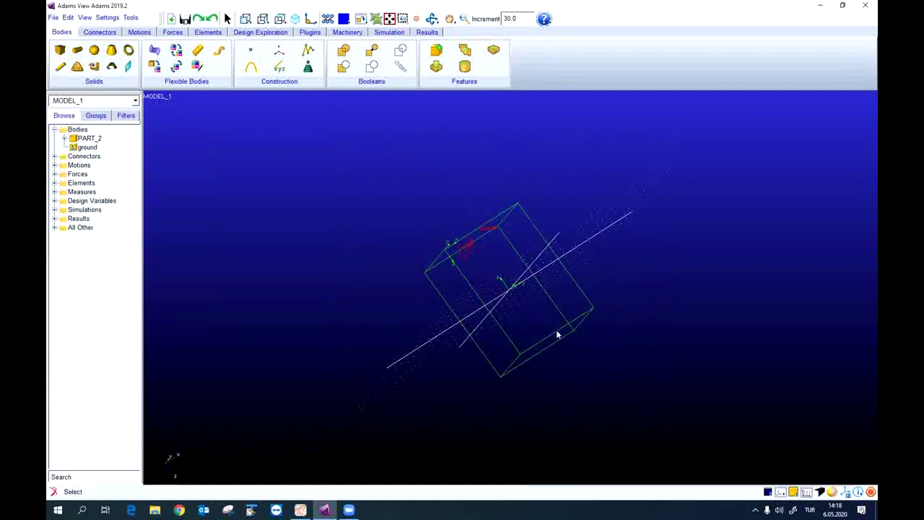
{"action": "key", "text": "shift+f"}
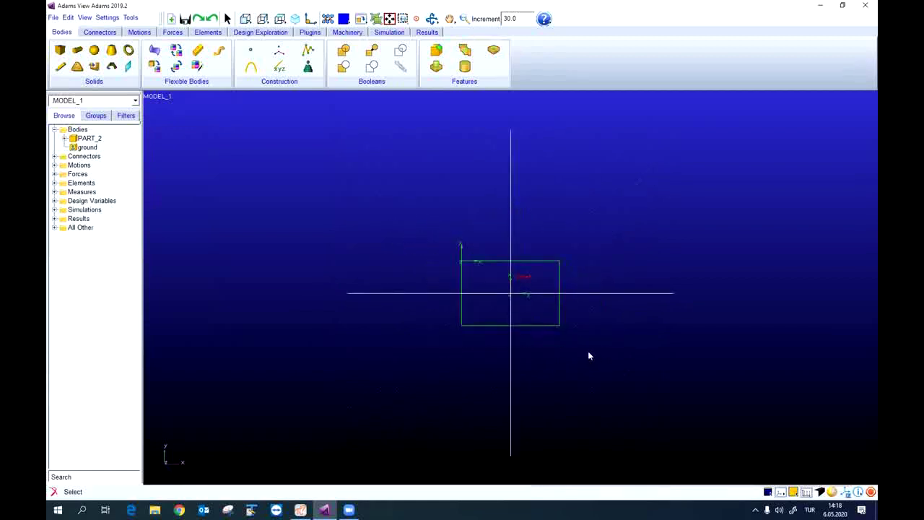
{"action": "key", "text": "z"}
{"action": "left_click_drag", "start_coordinate": [577, 233], "coordinate": [556, 246]}
{"action": "key", "text": "t"}
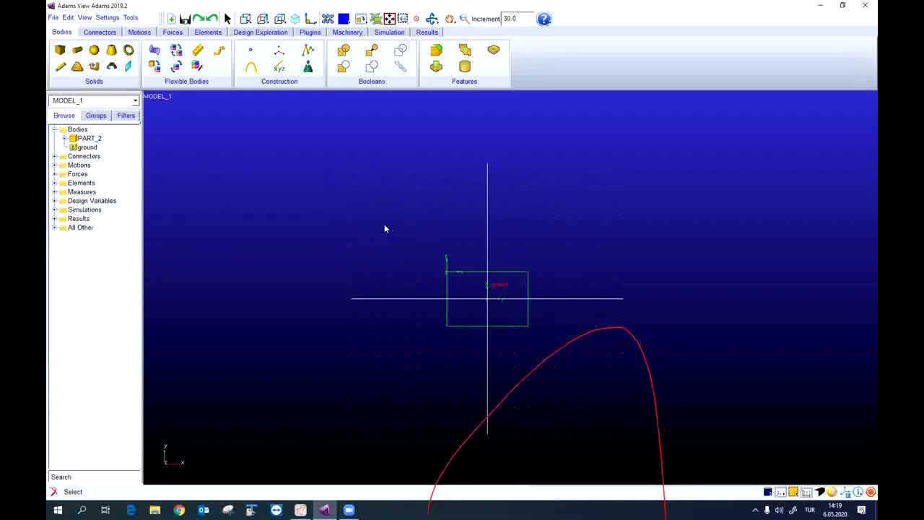
Add a marker to Ground with Global XY Plane orientation near the upper end of the grid's vertical axis.
{"action": "left_click", "coordinate": [280, 55]}
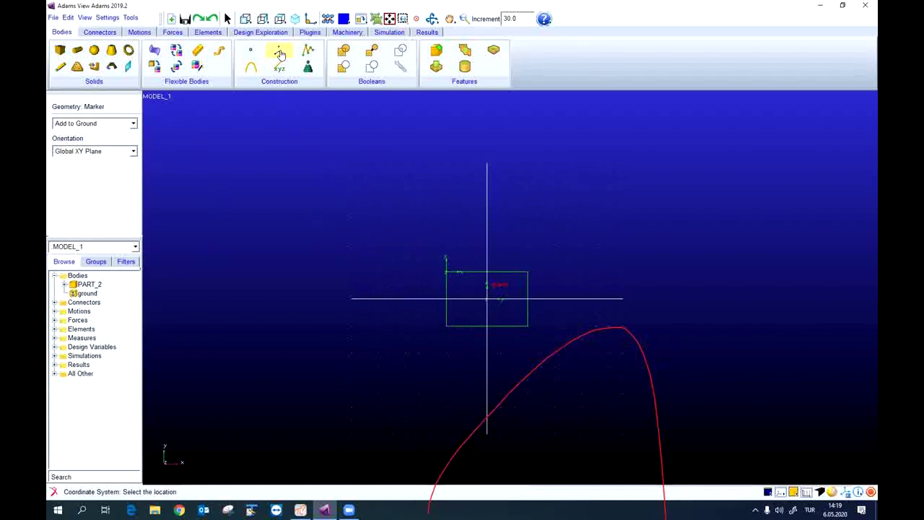
{"action": "left_click", "coordinate": [117, 125]}
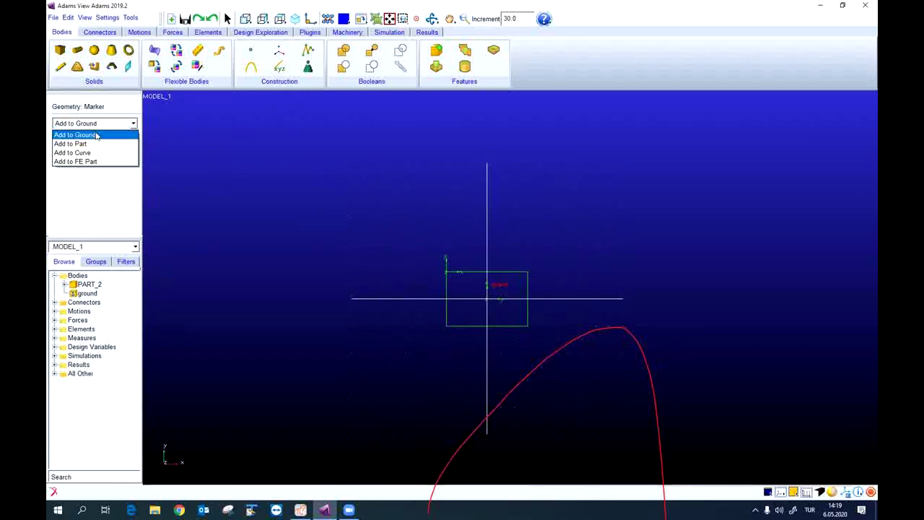
{"action": "left_click", "coordinate": [96, 135]}
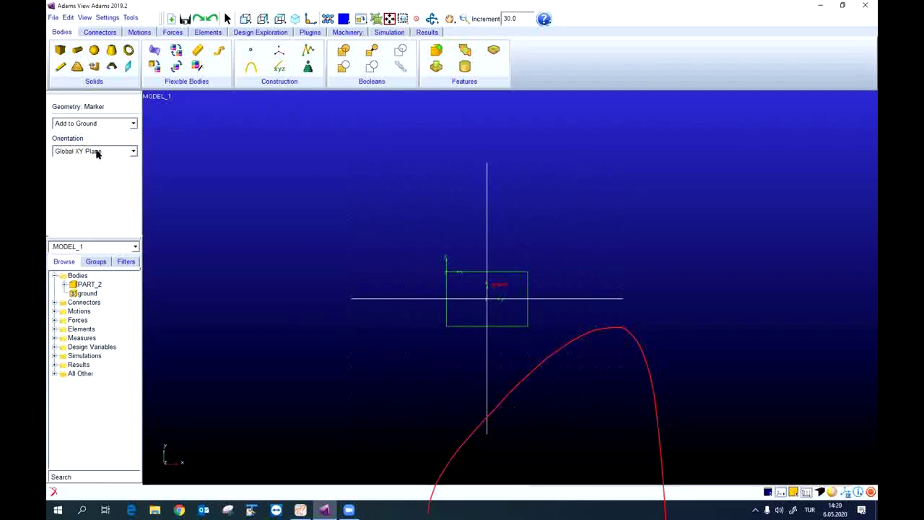
{"action": "left_click", "coordinate": [133, 153]}
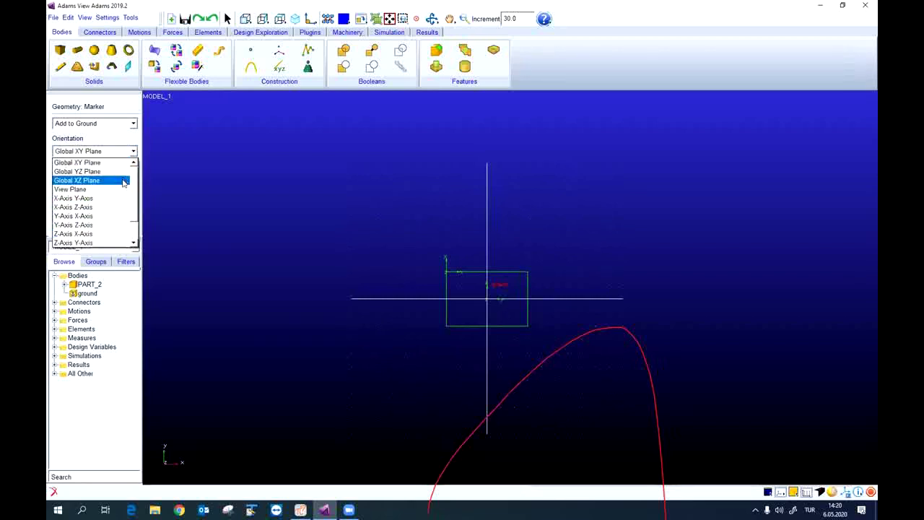
{"action": "left_click", "coordinate": [97, 140]}
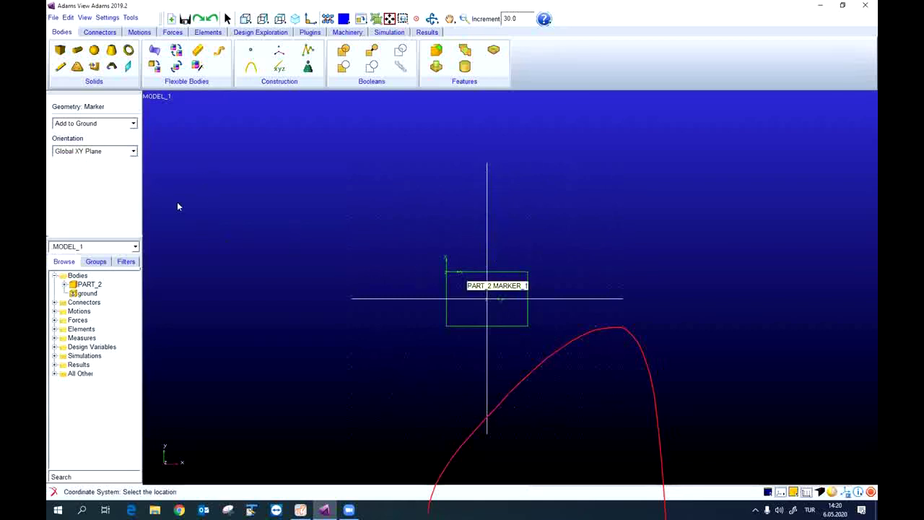
{"action": "left_click", "coordinate": [487, 179]}
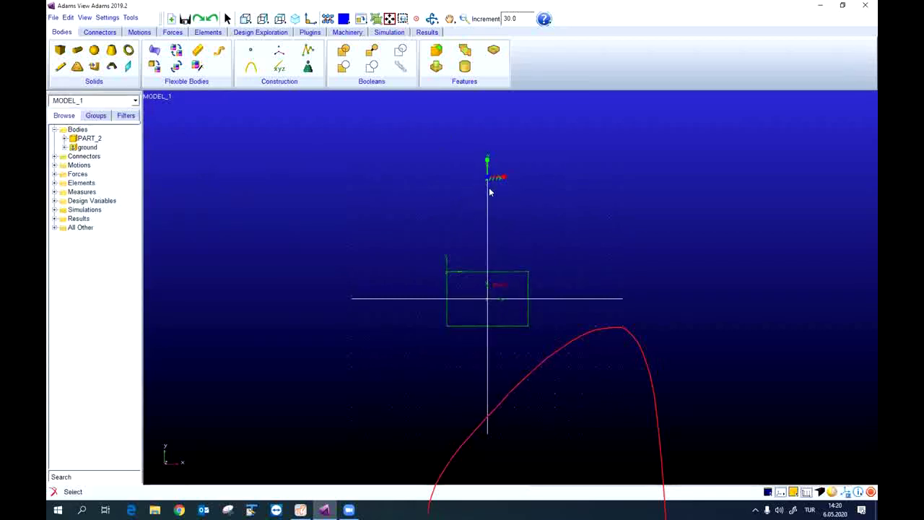
Delete the ground marker above the box.
{"action": "right_click", "coordinate": [490, 180]}
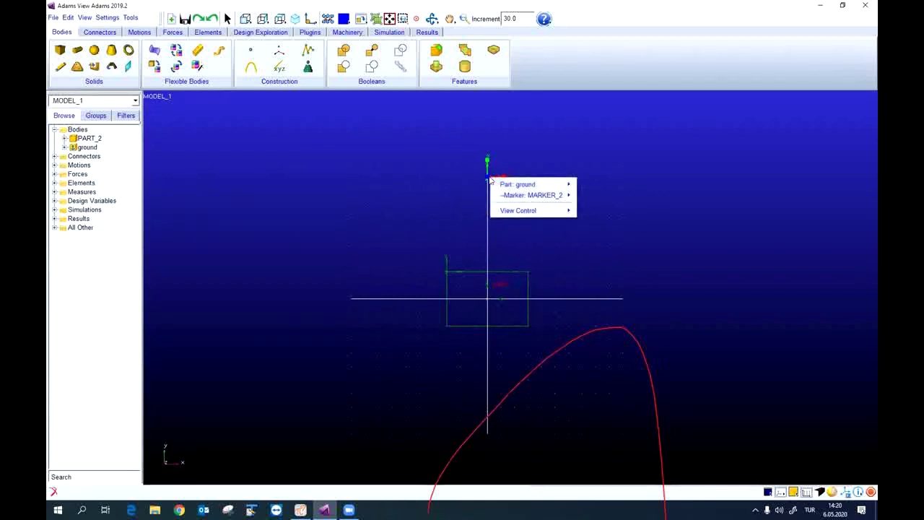
{"action": "mouse_move", "coordinate": [529, 198]}
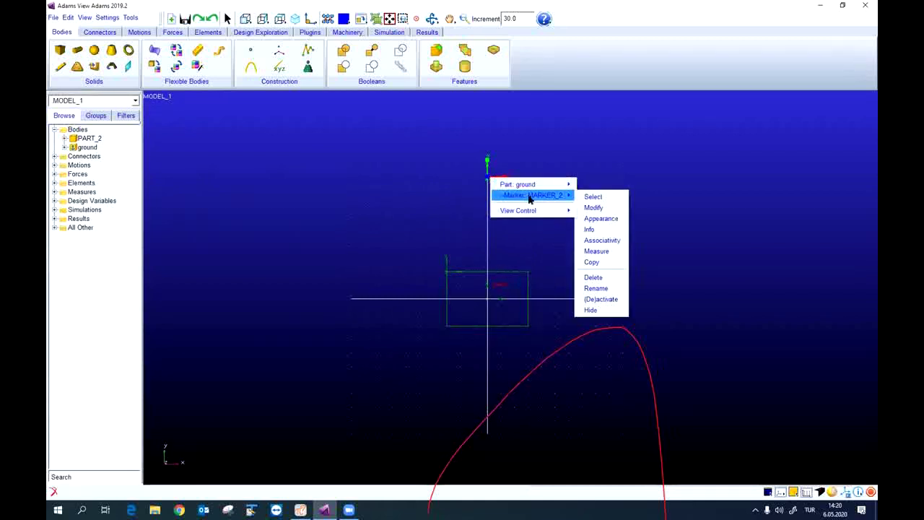
{"action": "left_click", "coordinate": [596, 277]}
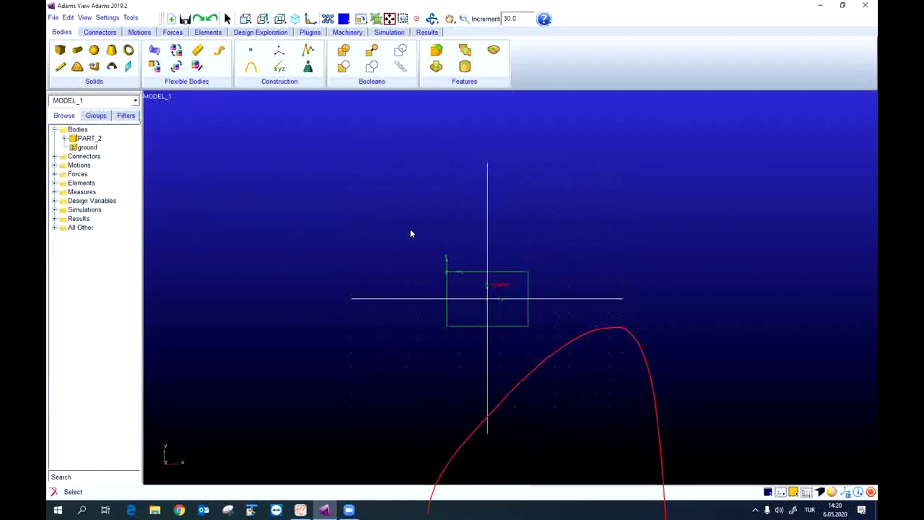
Add a marker to Ground with Global XY Plane orientation at 0,400,0 relative to the grid.
{"action": "left_click", "coordinate": [279, 50]}
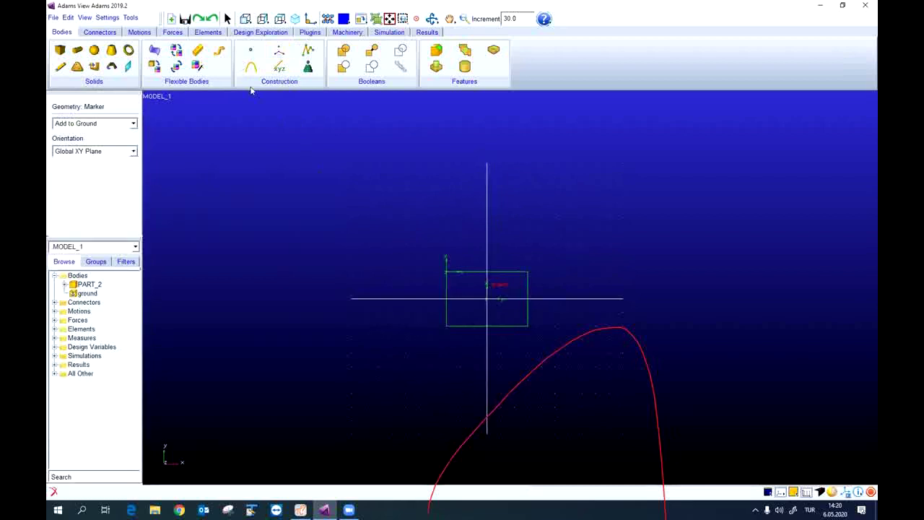
{"action": "right_click", "coordinate": [391, 208]}
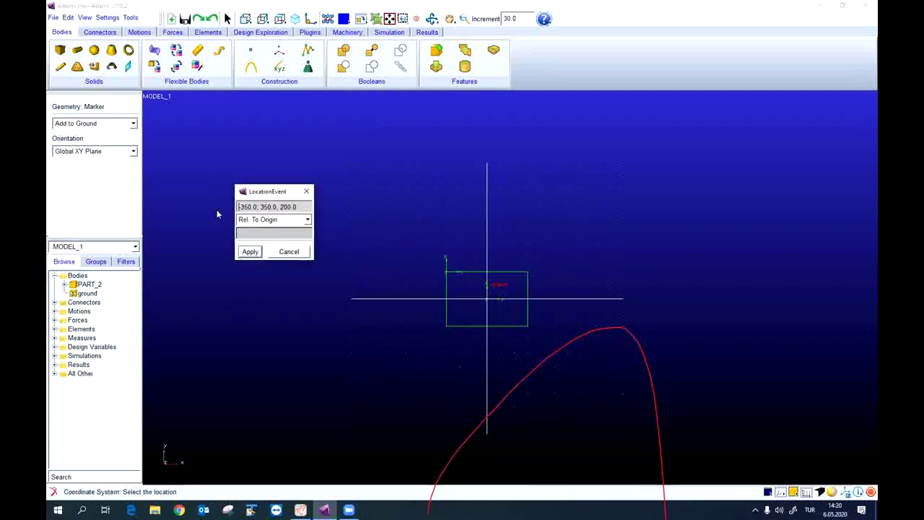
{"action": "left_click", "coordinate": [285, 223]}
{"action": "left_click", "coordinate": [273, 230]}
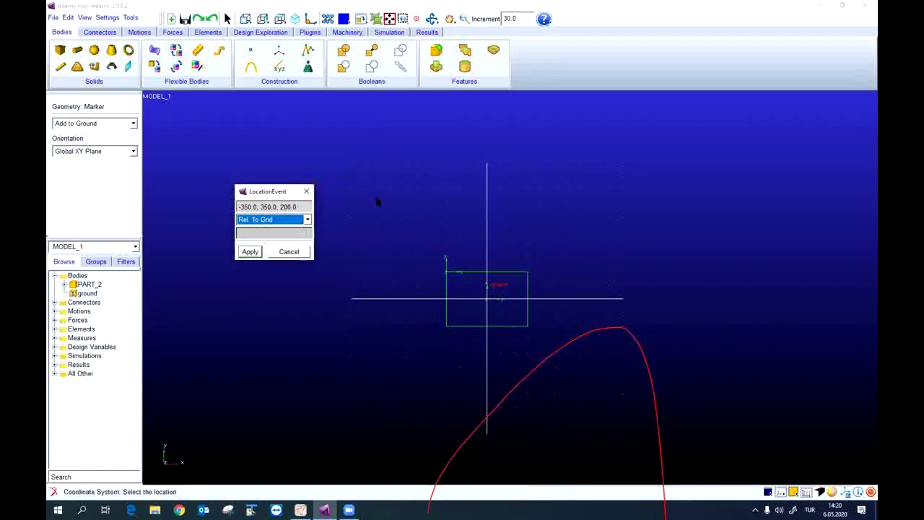
{"action": "left_click_drag", "start_coordinate": [295, 206], "coordinate": [175, 204]}
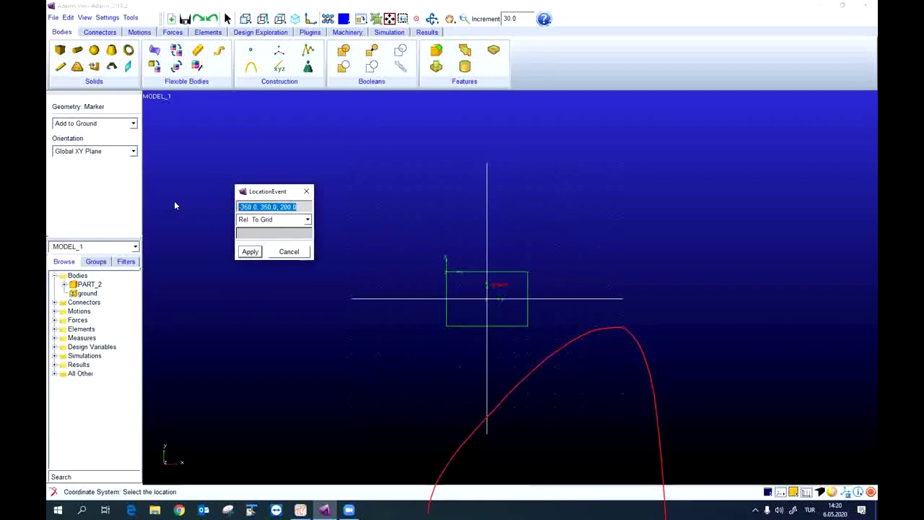
{"action": "type", "text": "0,400,0"}
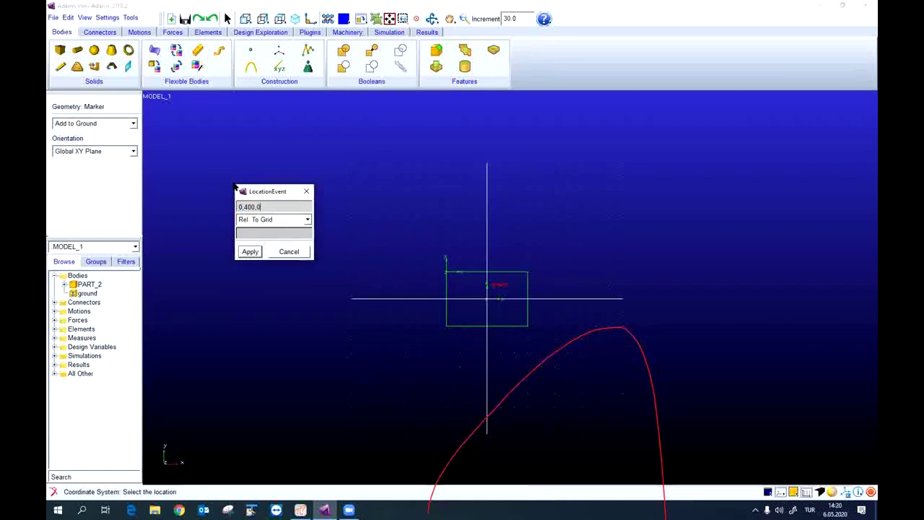
{"action": "left_click", "coordinate": [250, 253]}
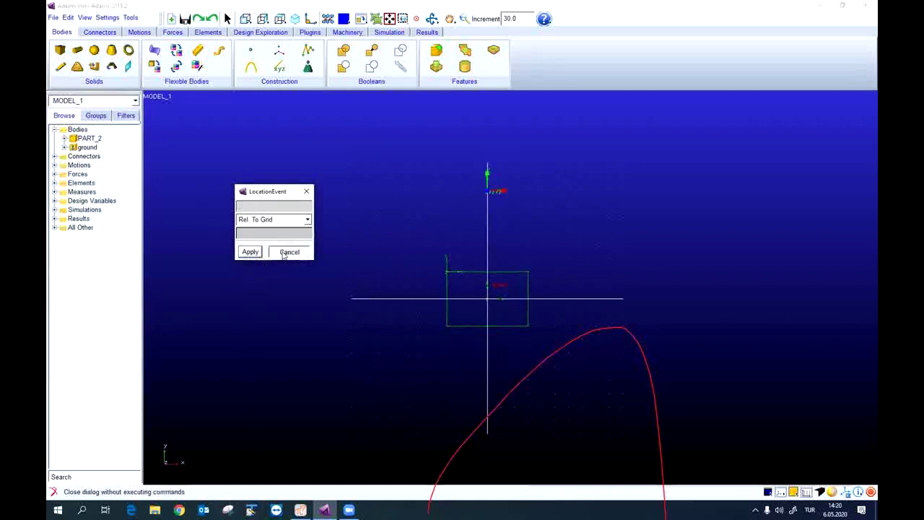
{"action": "left_click", "coordinate": [286, 252]}
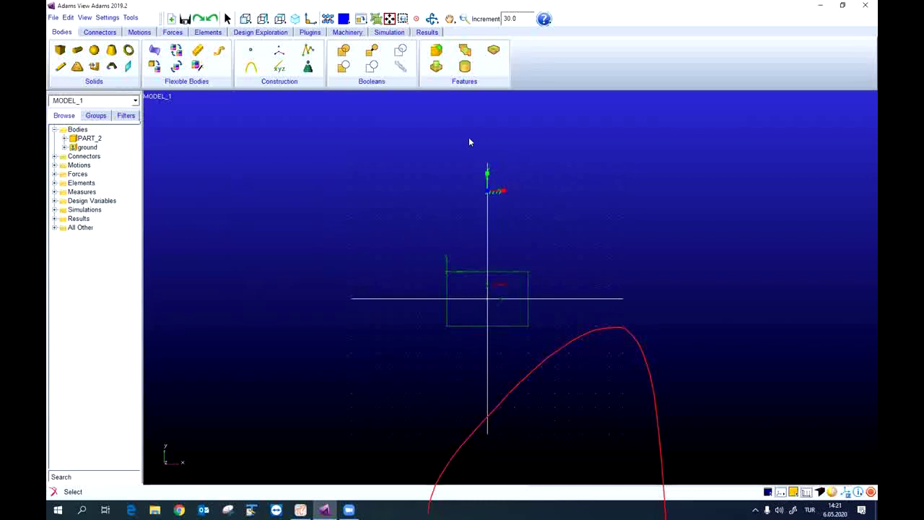
{"action": "left_click", "coordinate": [546, 181]}
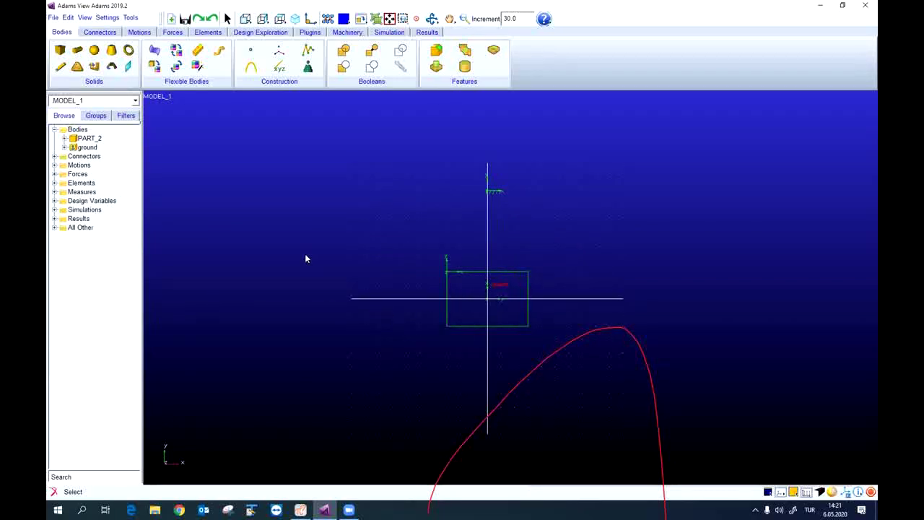
Create a translational spring-damper with K 5 and C 0.05 from the ground marker above the box to the box's center of mass.
{"action": "left_click", "coordinate": [178, 33]}
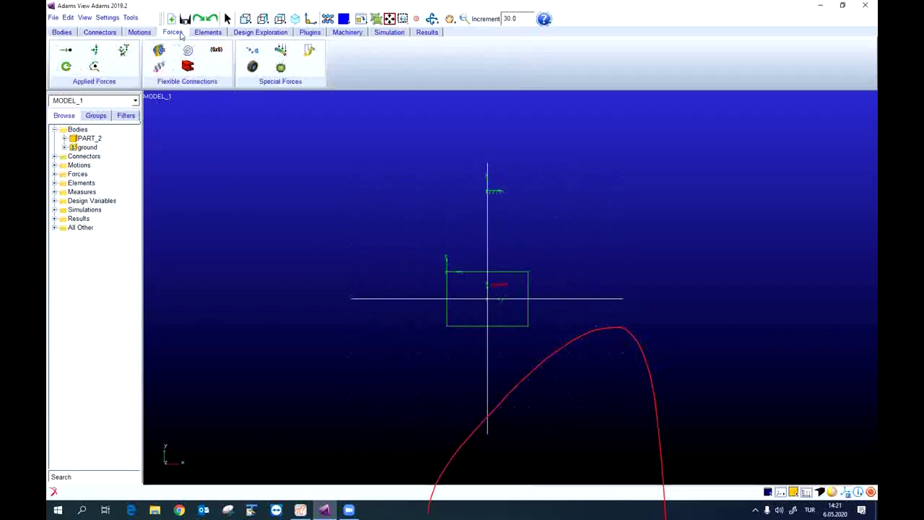
{"action": "left_click", "coordinate": [166, 68]}
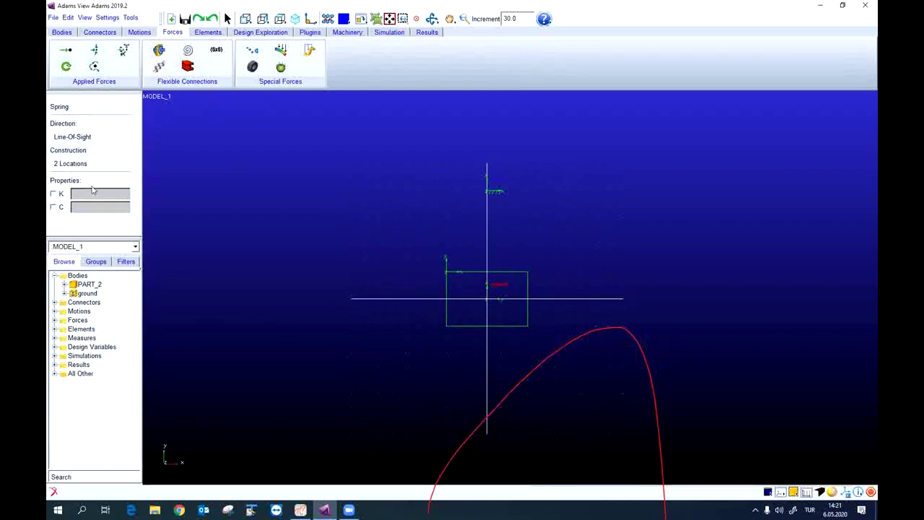
{"action": "left_click", "coordinate": [58, 208]}
{"action": "left_click", "coordinate": [54, 194]}
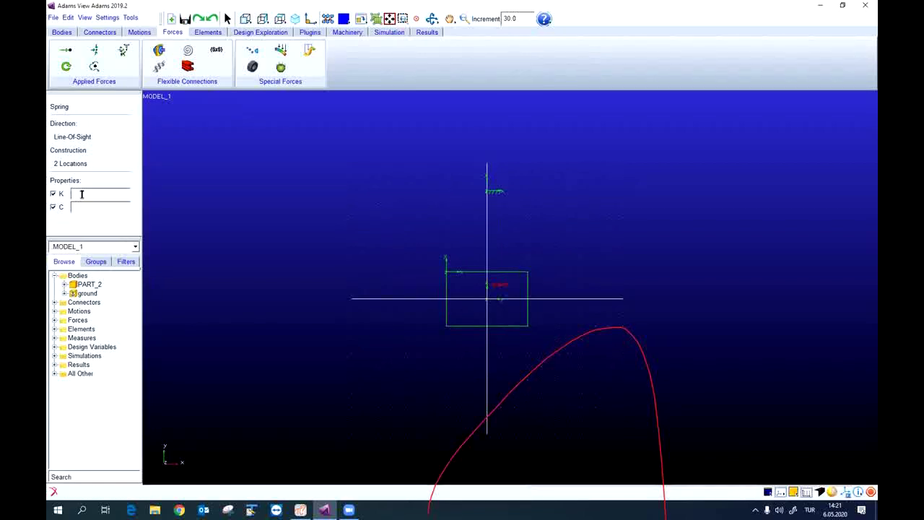
{"action": "type", "text": "5"}
{"action": "left_click", "coordinate": [91, 205]}
{"action": "type", "text": "0.05"}
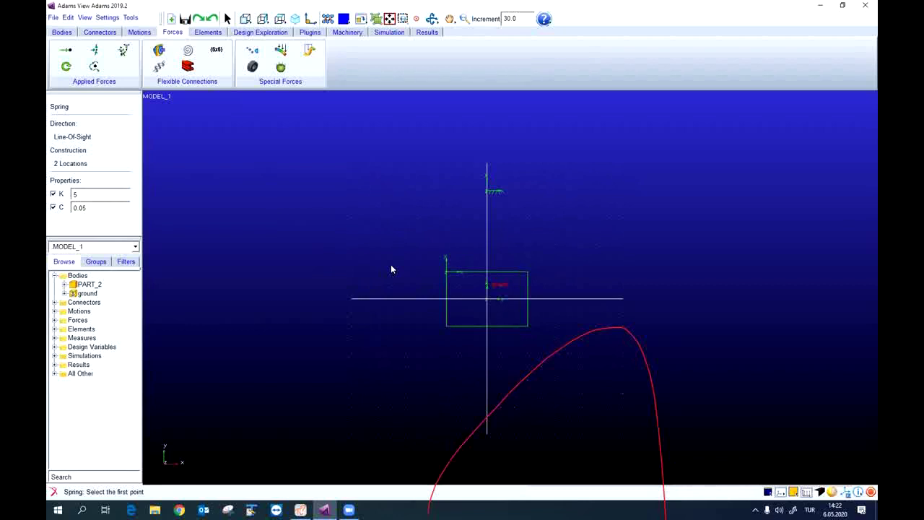
{"action": "left_click", "coordinate": [487, 193]}
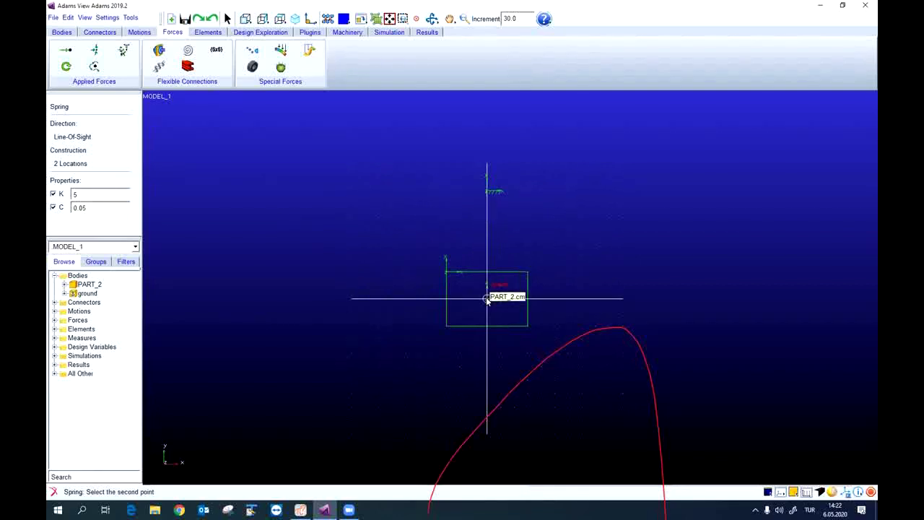
{"action": "left_click", "coordinate": [487, 300]}
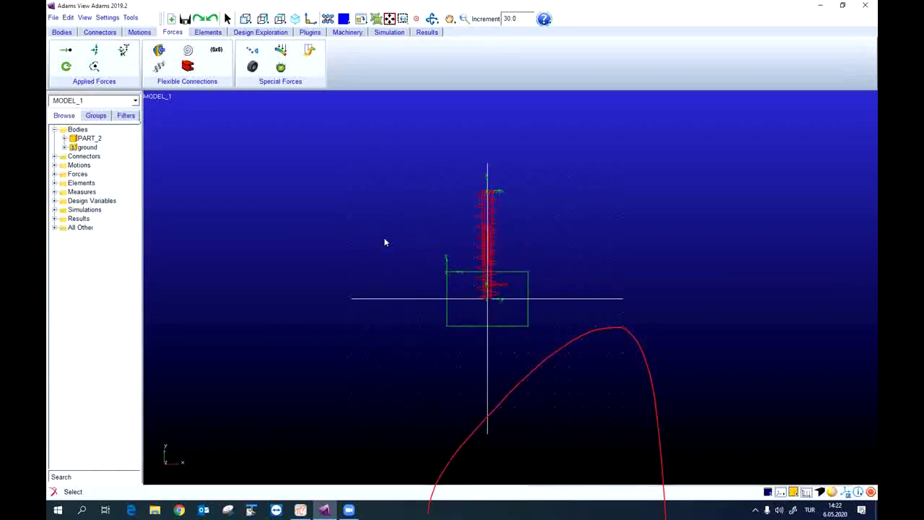
Review the spring's connected bodies, stiffness, damping, preload and length settings in its modify dialog, and accept them.
{"action": "key", "text": "r"}
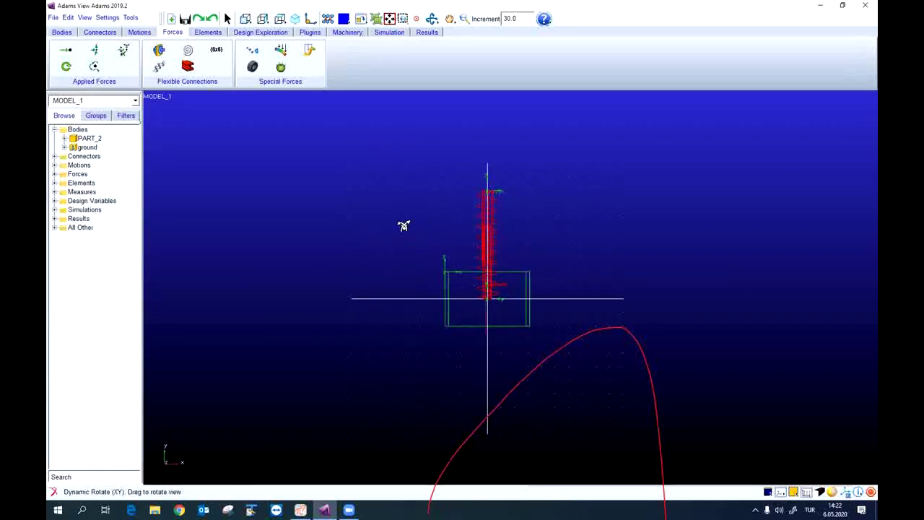
{"action": "mouse_move", "coordinate": [404, 225]}
{"action": "left_mouse_down"}
{"action": "mouse_move", "coordinate": [458, 229]}
{"action": "mouse_move", "coordinate": [500, 217]}
{"action": "mouse_move", "coordinate": [516, 235]}
{"action": "mouse_move", "coordinate": [414, 230]}
{"action": "left_mouse_up"}
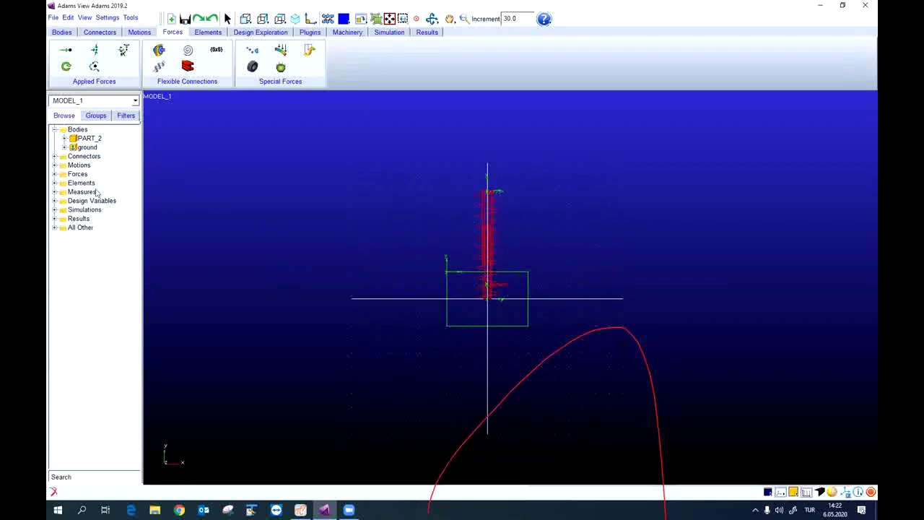
{"action": "left_click", "coordinate": [54, 174]}
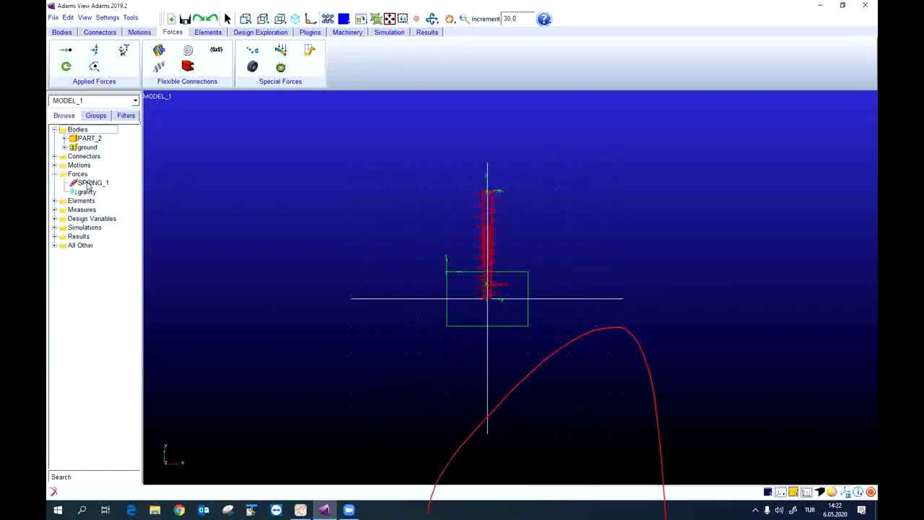
{"action": "right_click", "coordinate": [91, 183]}
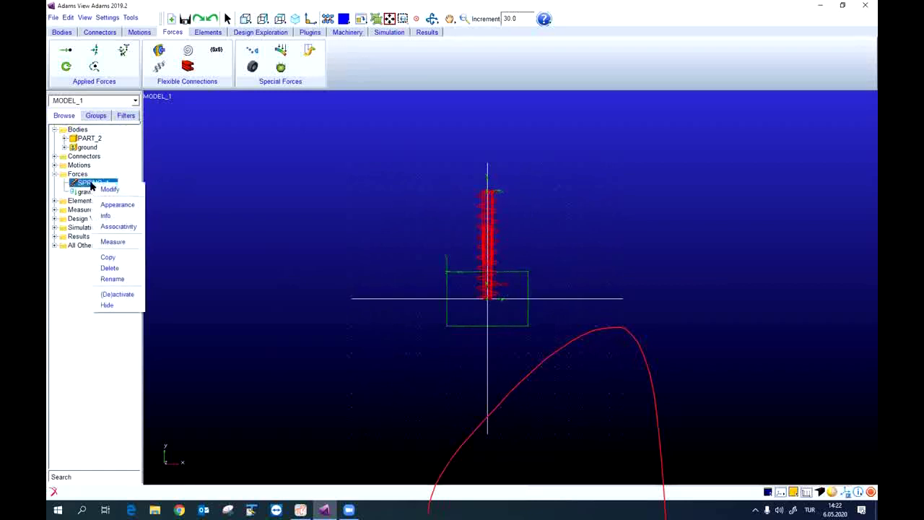
{"action": "left_click", "coordinate": [110, 189]}
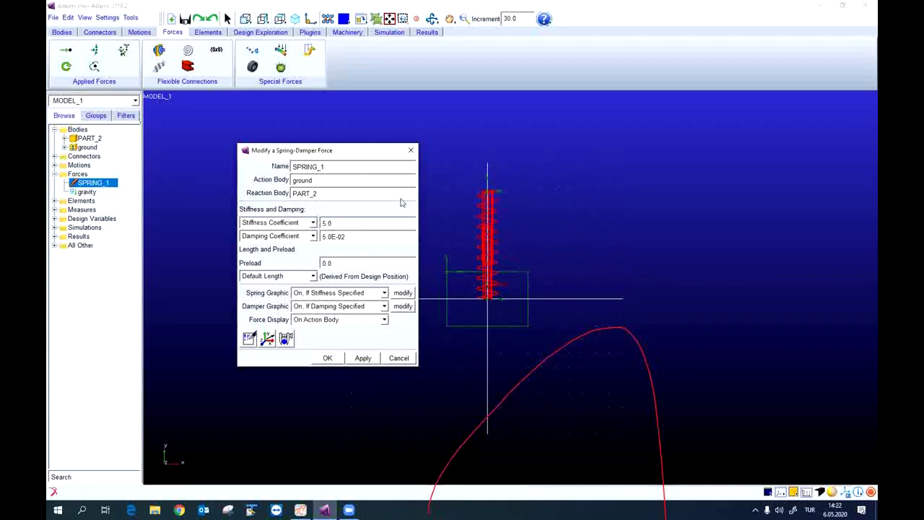
{"action": "left_click", "coordinate": [329, 358]}
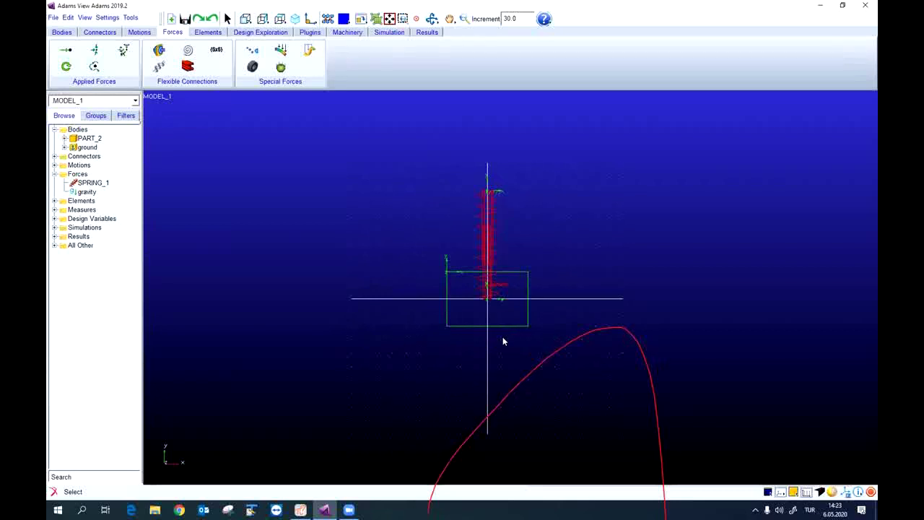
Create a 2 Bodies - 1 Location translational joint between the box and ground at the box's center of mass, directed along the corner marker's Y axis.
{"action": "left_click", "coordinate": [99, 32]}
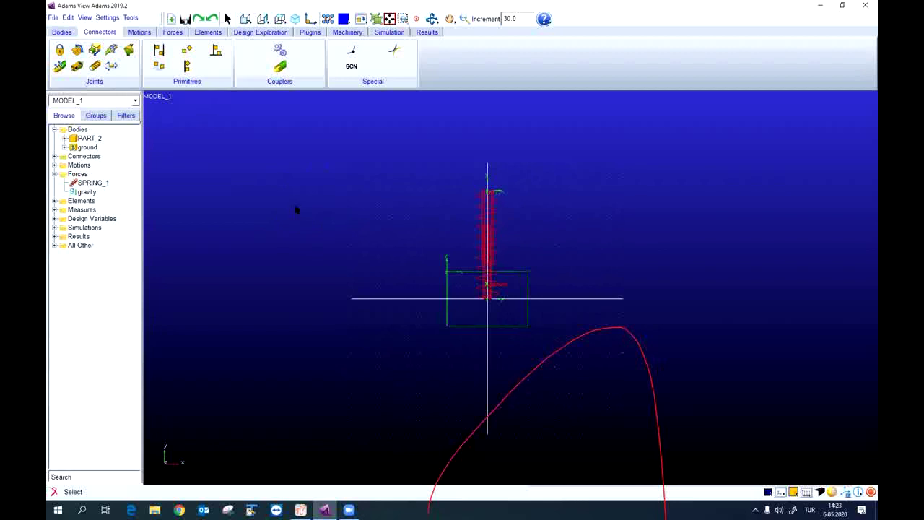
{"action": "left_click", "coordinate": [95, 50]}
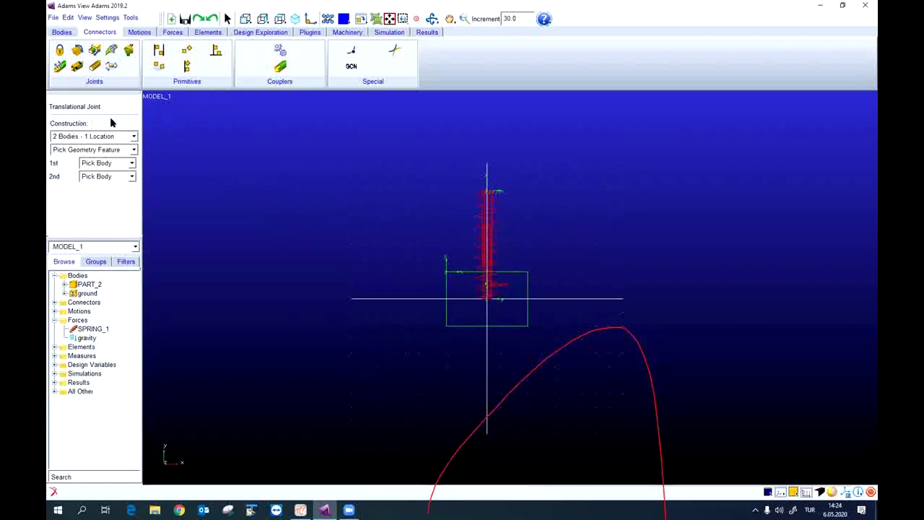
{"action": "left_click", "coordinate": [134, 137]}
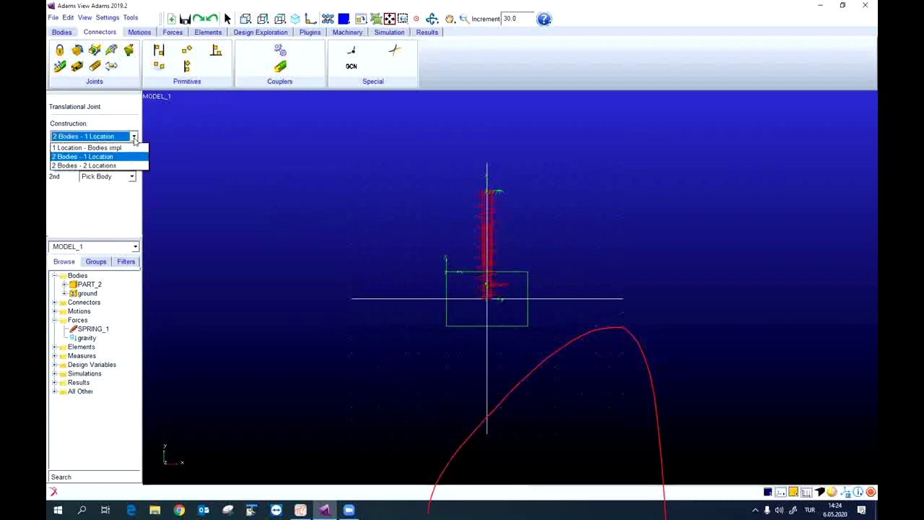
{"action": "left_click", "coordinate": [134, 138]}
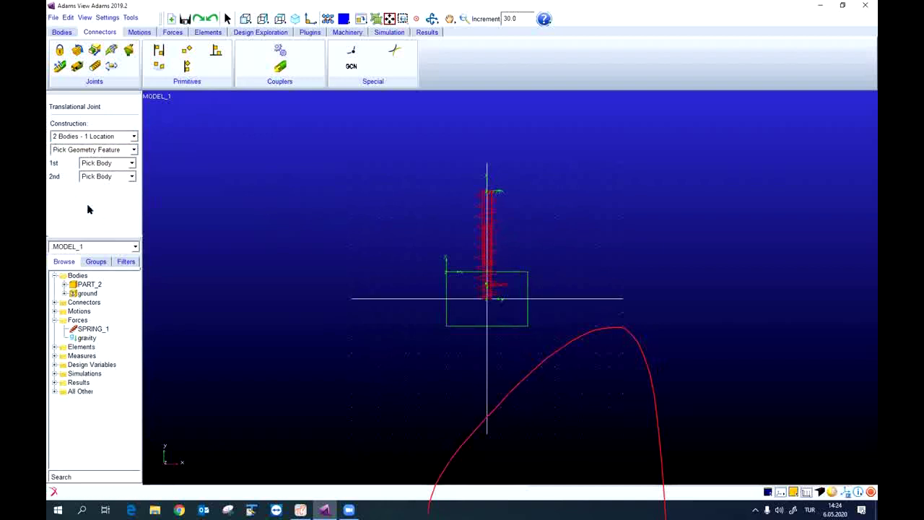
{"action": "left_click", "coordinate": [124, 150]}
{"action": "left_click", "coordinate": [124, 151]}
{"action": "left_click", "coordinate": [115, 150]}
{"action": "left_click", "coordinate": [114, 149]}
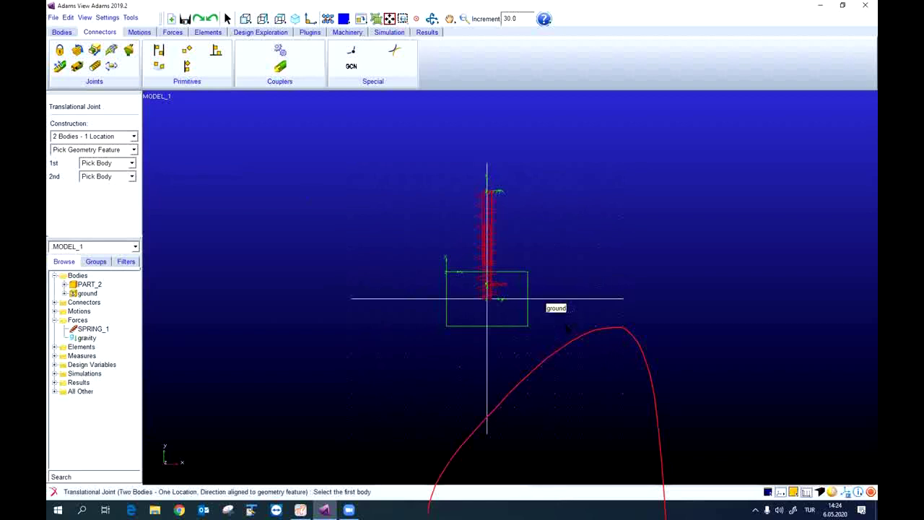
{"action": "left_click", "coordinate": [521, 296]}
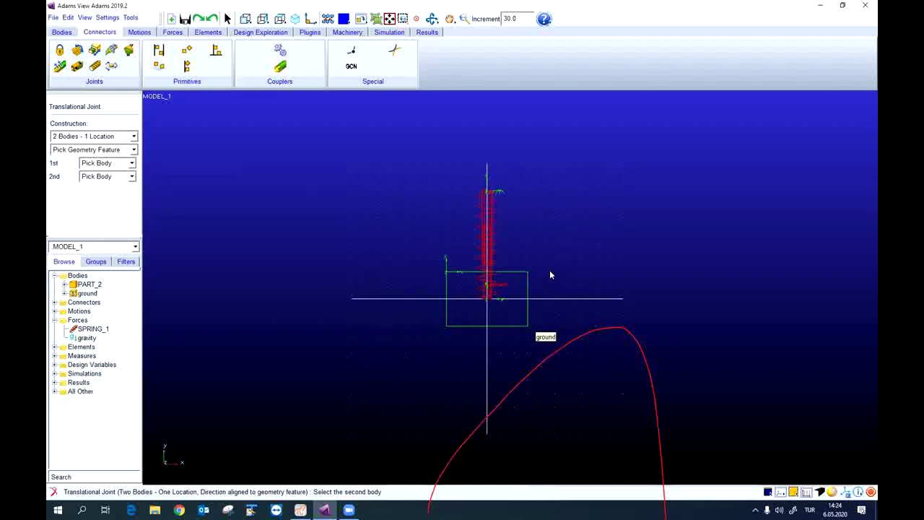
{"action": "left_click", "coordinate": [550, 274]}
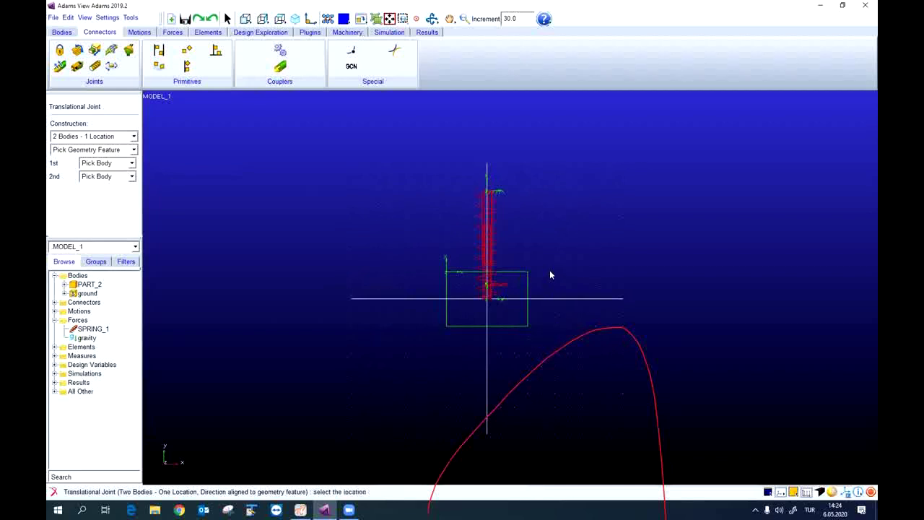
{"action": "left_click", "coordinate": [487, 299]}
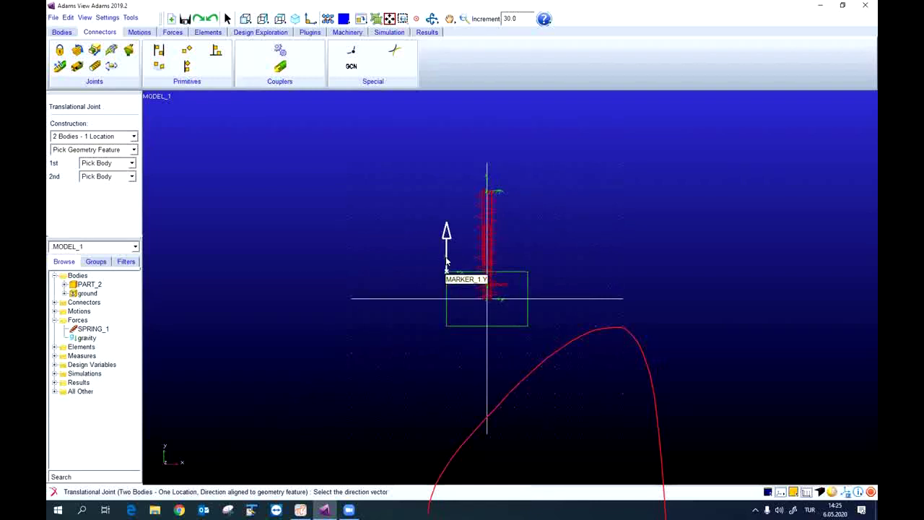
{"action": "left_click", "coordinate": [446, 262]}
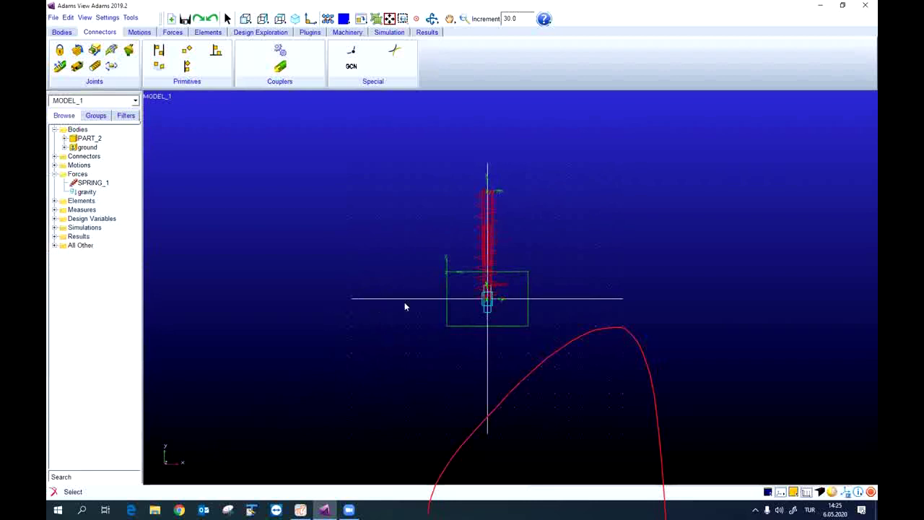
Delete the translational joint between the box and ground.
{"action": "key", "text": "z"}
{"action": "mouse_move", "coordinate": [539, 314]}
{"action": "left_mouse_down"}
{"action": "mouse_move", "coordinate": [530, 276]}
{"action": "mouse_move", "coordinate": [540, 310]}
{"action": "left_mouse_up"}
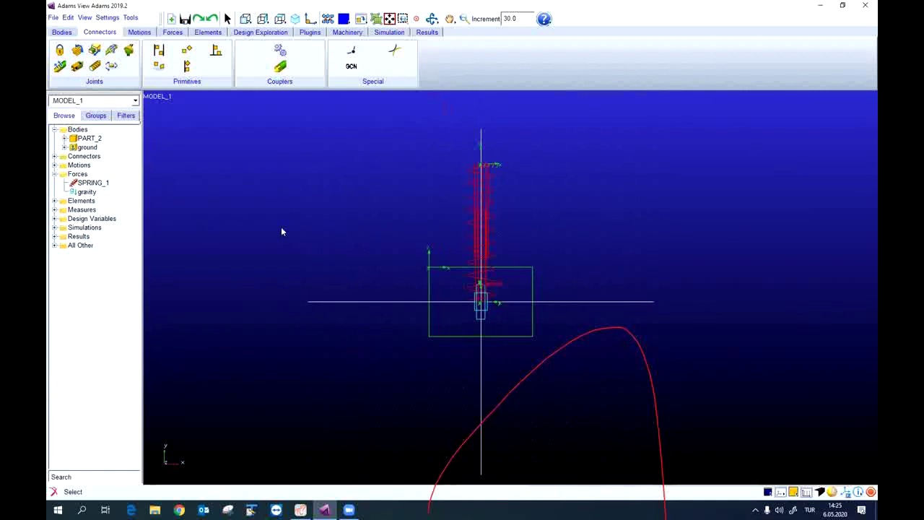
{"action": "left_click", "coordinate": [55, 157]}
{"action": "left_click", "coordinate": [86, 164]}
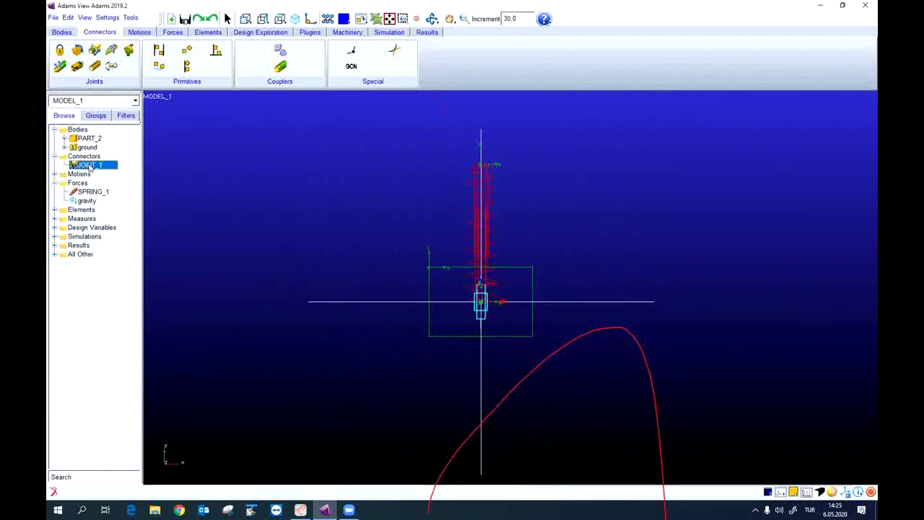
{"action": "right_click", "coordinate": [91, 165]}
{"action": "left_click", "coordinate": [107, 251]}
Create a translational joint between the box and ground at the box's center of mass, directed along the vertical cm.X axis.
{"action": "left_click", "coordinate": [95, 49]}
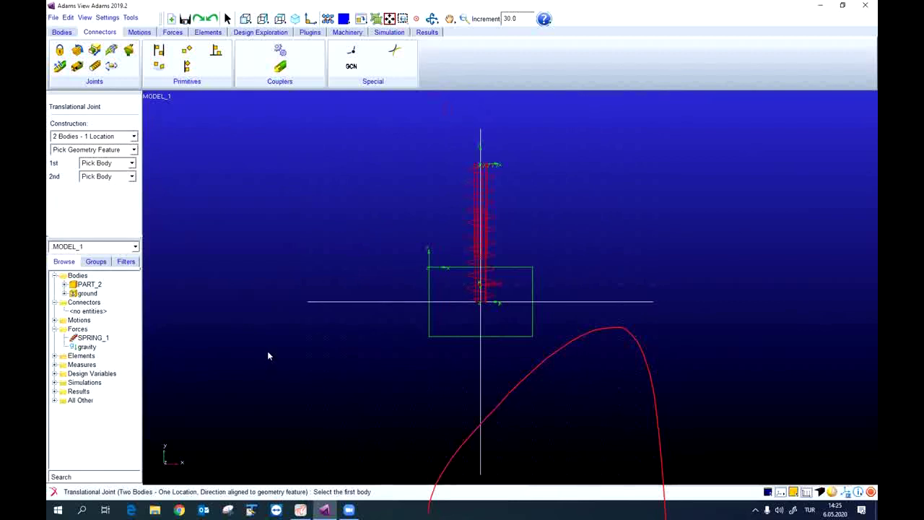
{"action": "left_click", "coordinate": [518, 297]}
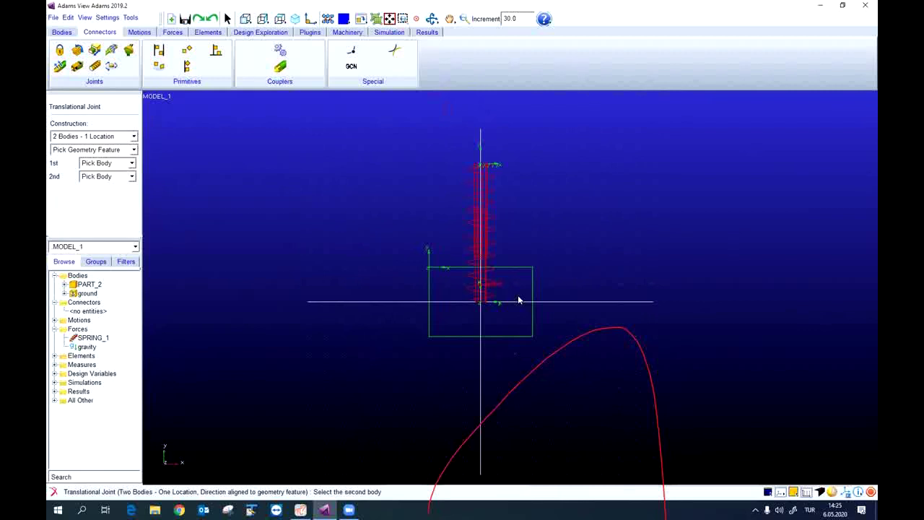
{"action": "left_click", "coordinate": [572, 254]}
{"action": "left_click", "coordinate": [481, 304]}
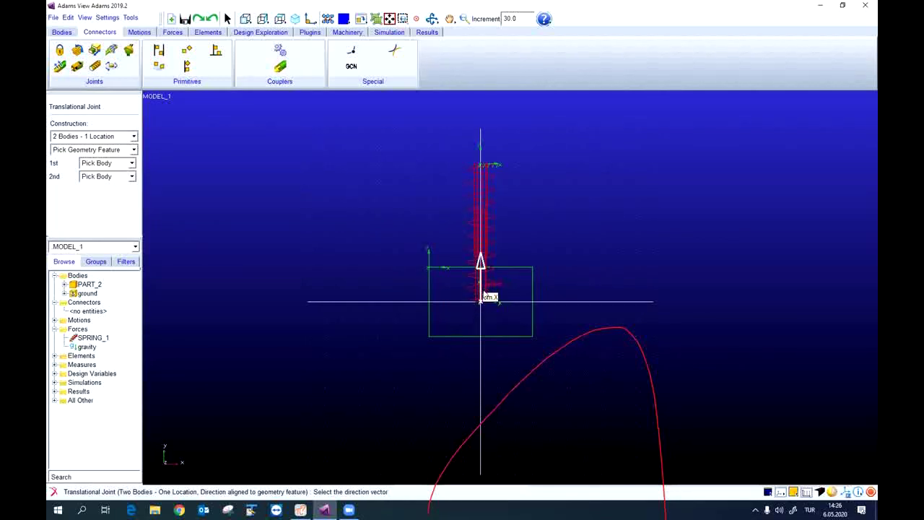
{"action": "left_click", "coordinate": [481, 297]}
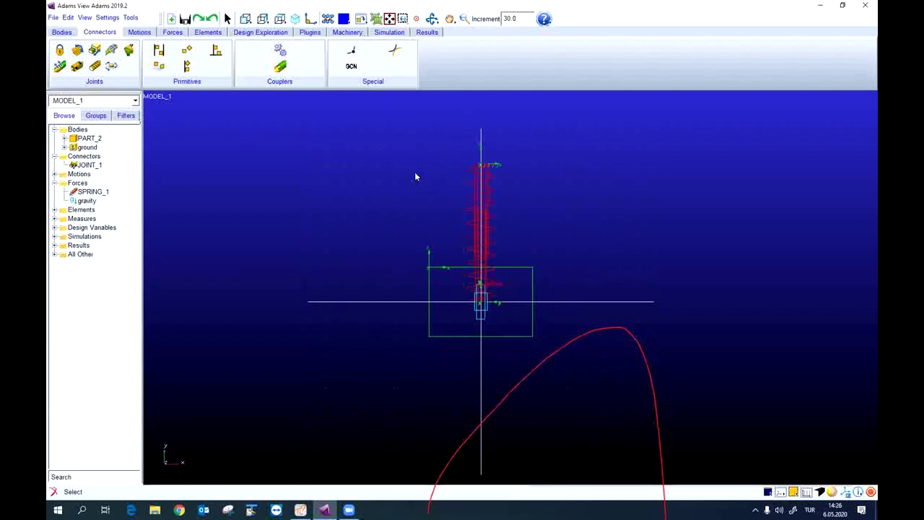
Open the interactive simulation controls for the model.
{"action": "key", "text": "z"}
{"action": "left_click_drag", "start_coordinate": [414, 174], "coordinate": [413, 177]}
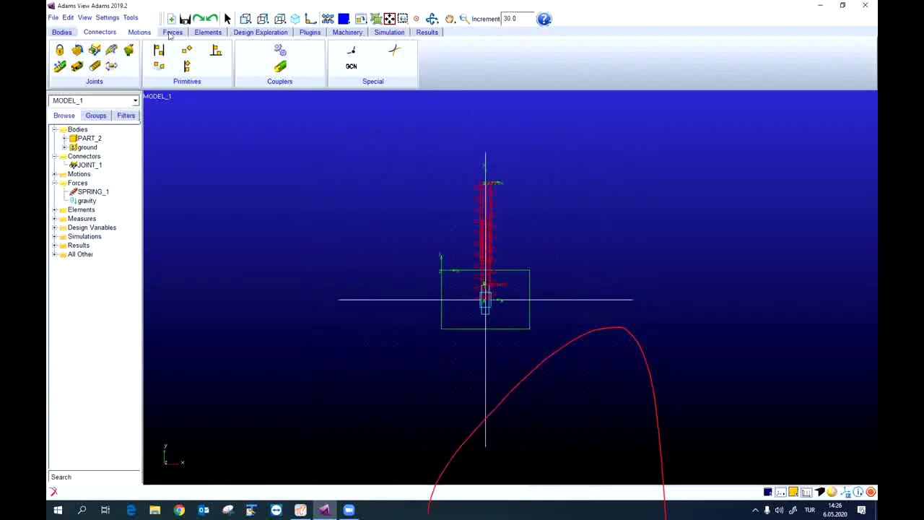
{"action": "left_click", "coordinate": [391, 33]}
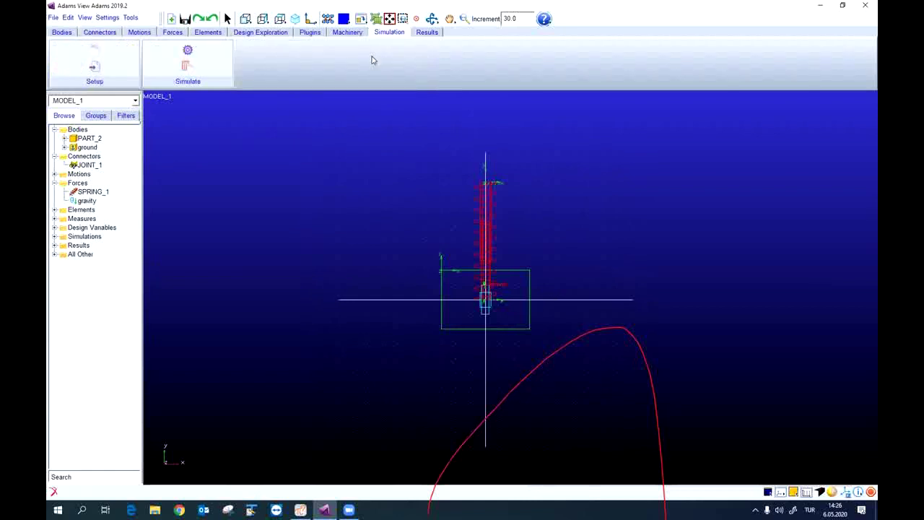
{"action": "left_click", "coordinate": [203, 55]}
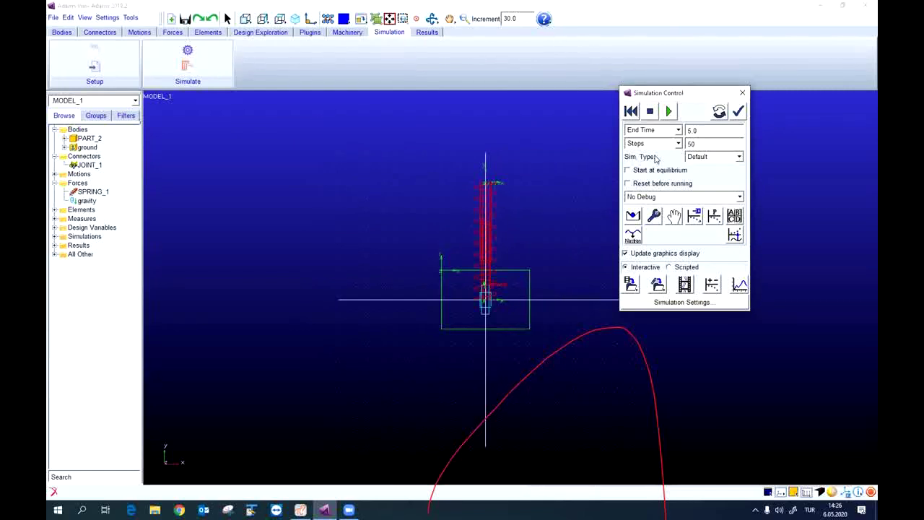
{"action": "left_click", "coordinate": [185, 65]}
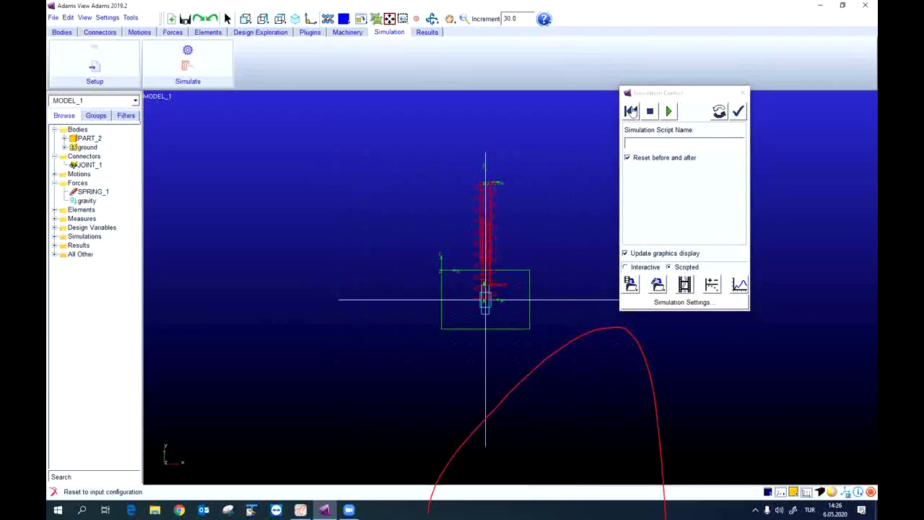
{"action": "left_click", "coordinate": [631, 110]}
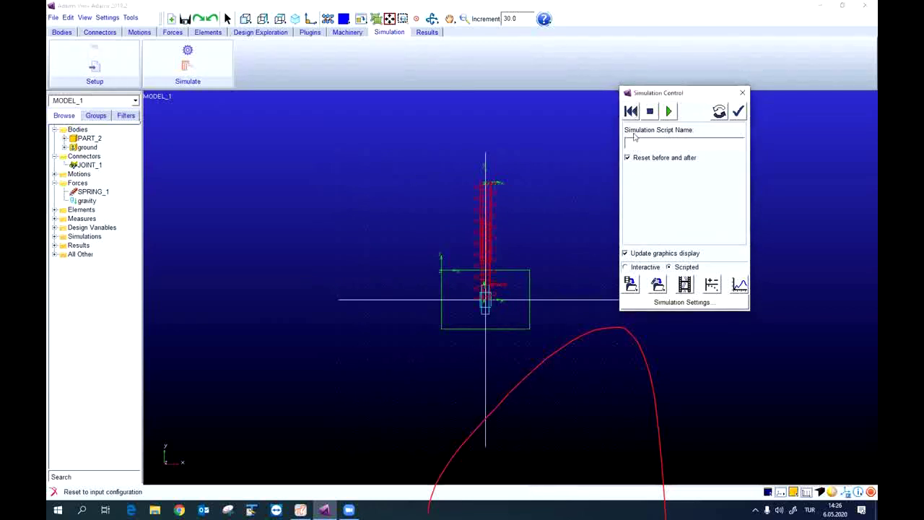
{"action": "left_click", "coordinate": [626, 267]}
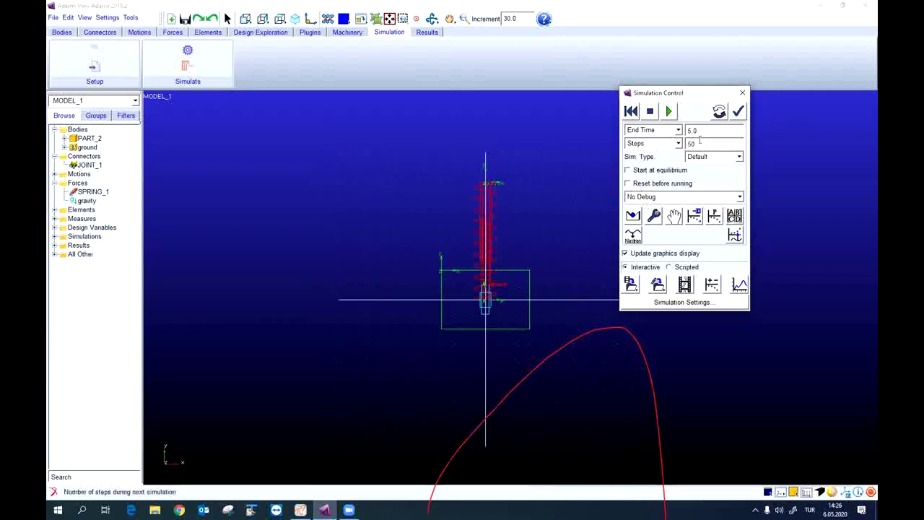
Set the simulation's end time to 2 with 100 steps, keeping the Default simulation type.
{"action": "left_click_drag", "start_coordinate": [707, 130], "coordinate": [684, 130]}
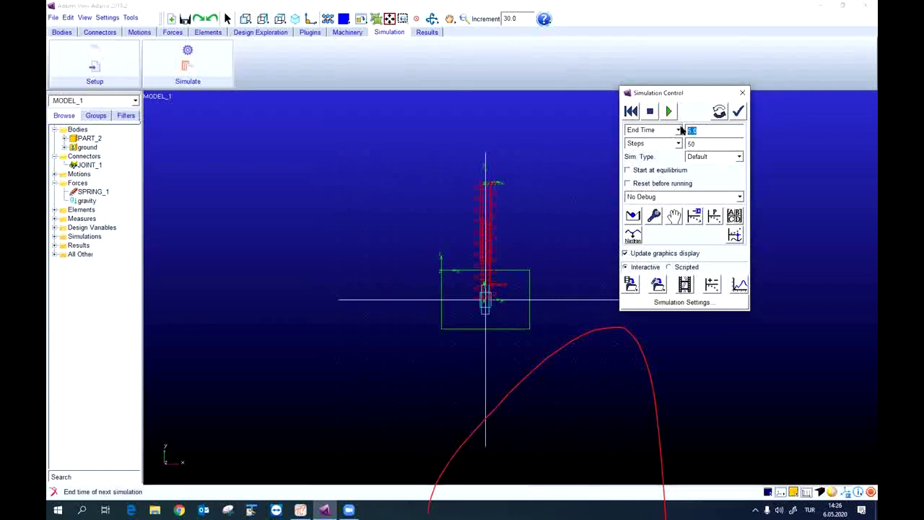
{"action": "type", "text": "2"}
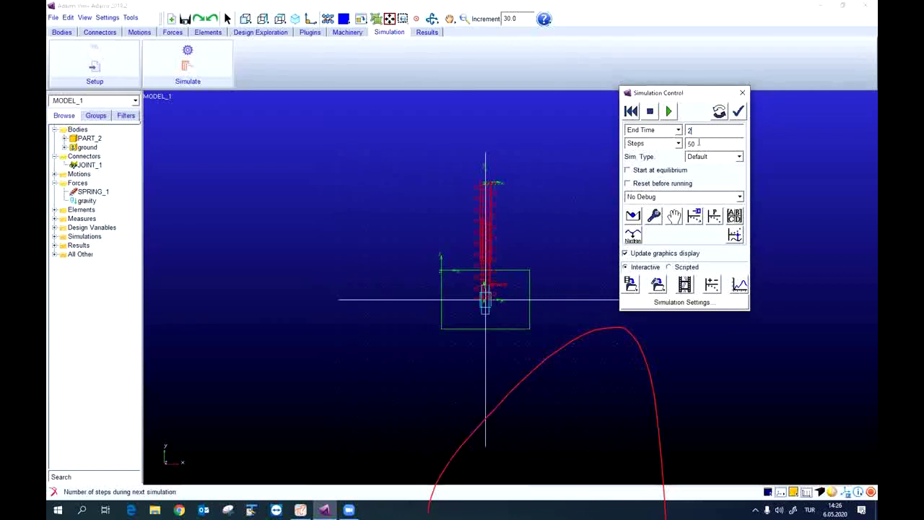
{"action": "left_click_drag", "start_coordinate": [724, 142], "coordinate": [686, 142]}
{"action": "type", "text": "100"}
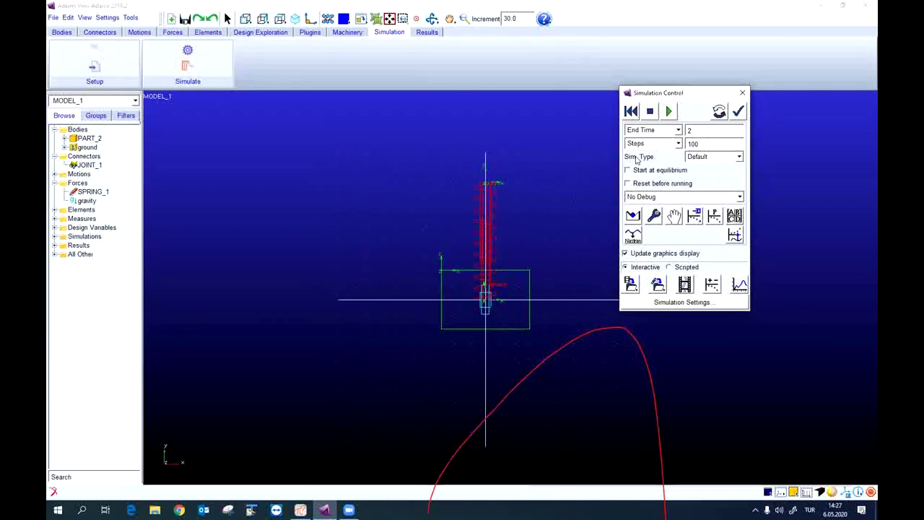
{"action": "left_click", "coordinate": [739, 158]}
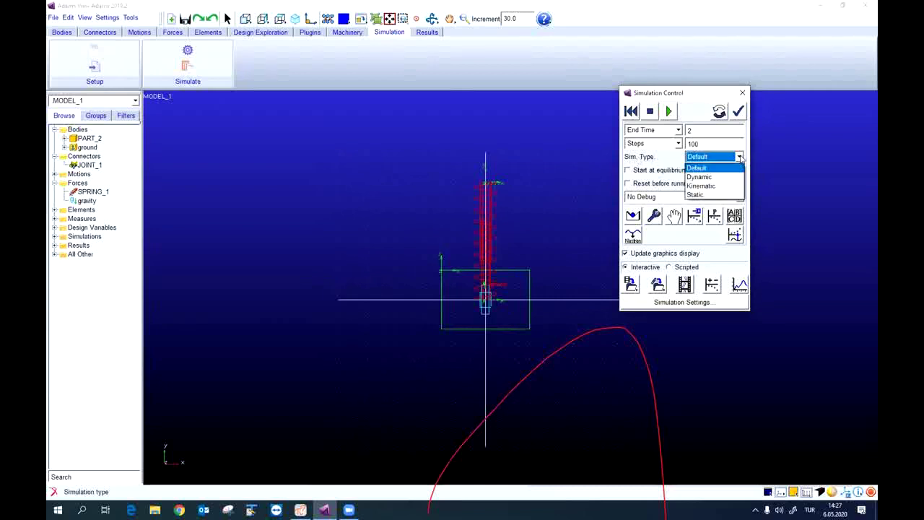
{"action": "left_click", "coordinate": [728, 166]}
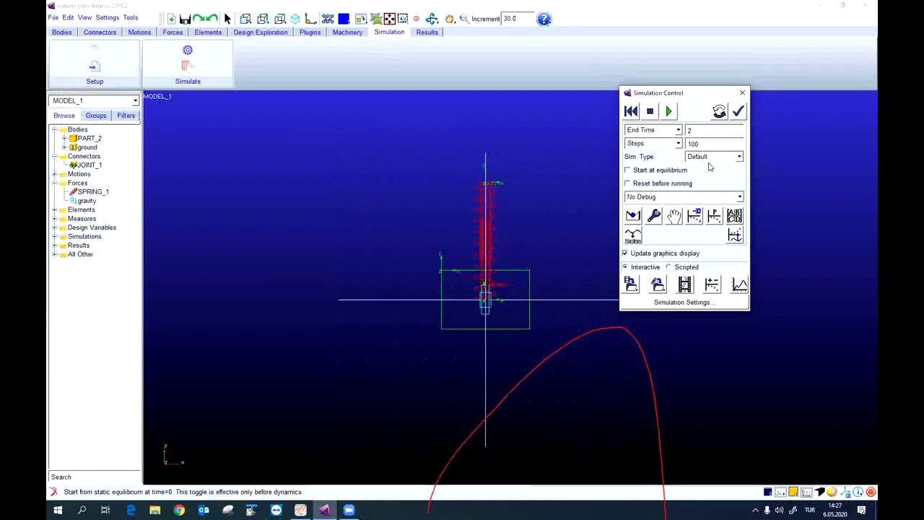
{"action": "left_click", "coordinate": [710, 157]}
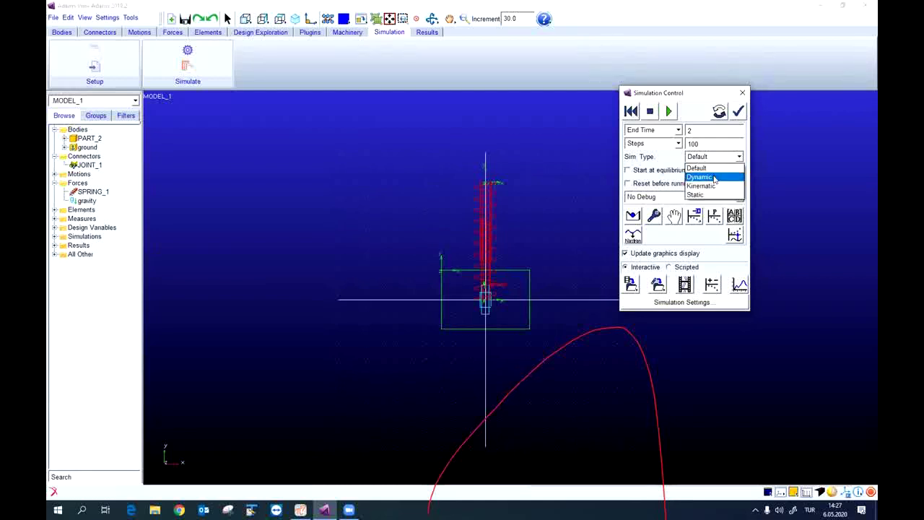
{"action": "left_click", "coordinate": [656, 159]}
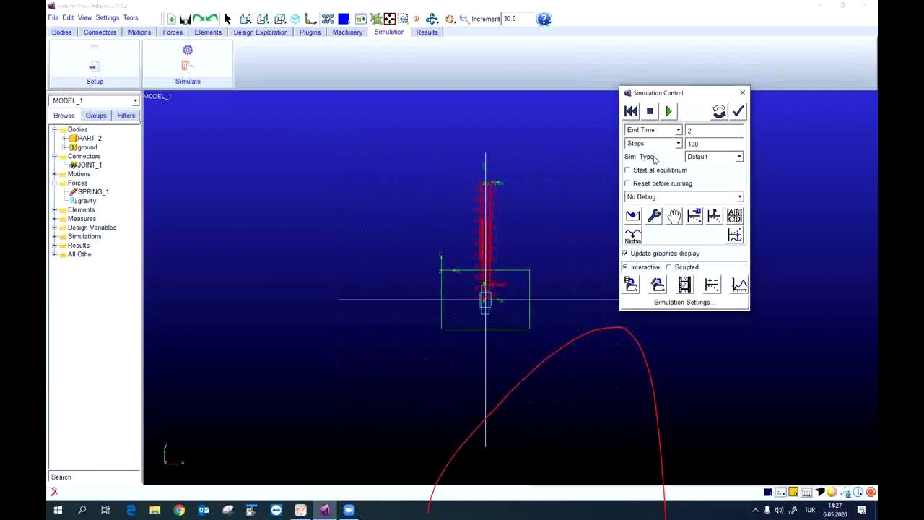
Run the simulation, reset it to the input configuration, and rerun it with the graphics display update turned off.
{"action": "left_click", "coordinate": [668, 112]}
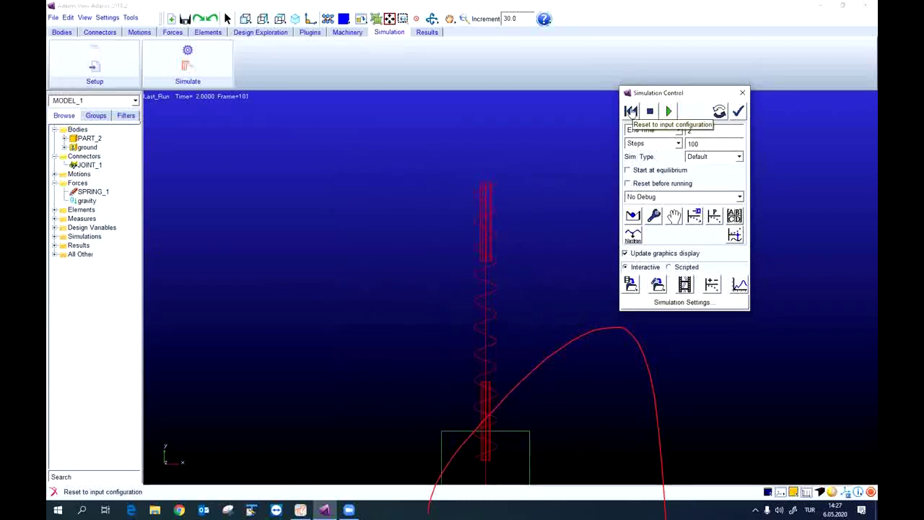
{"action": "left_click", "coordinate": [630, 111]}
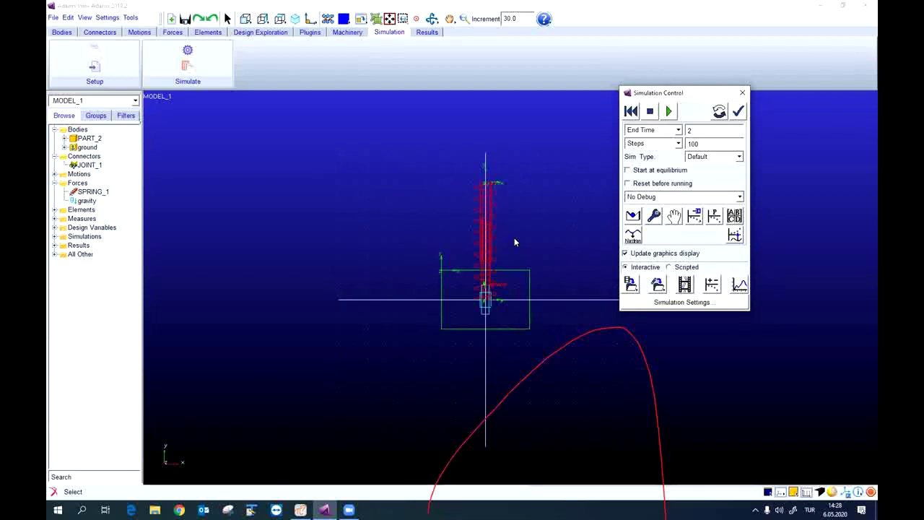
{"action": "left_click", "coordinate": [626, 254]}
{"action": "left_click", "coordinate": [670, 110]}
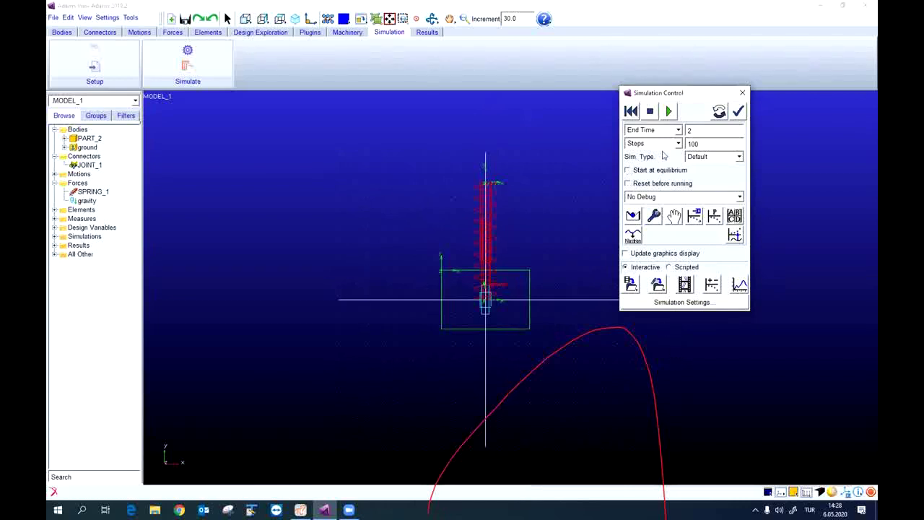
Play the animation of the last run, rewind it to the first frame, and close the animation controls.
{"action": "left_click", "coordinate": [683, 284]}
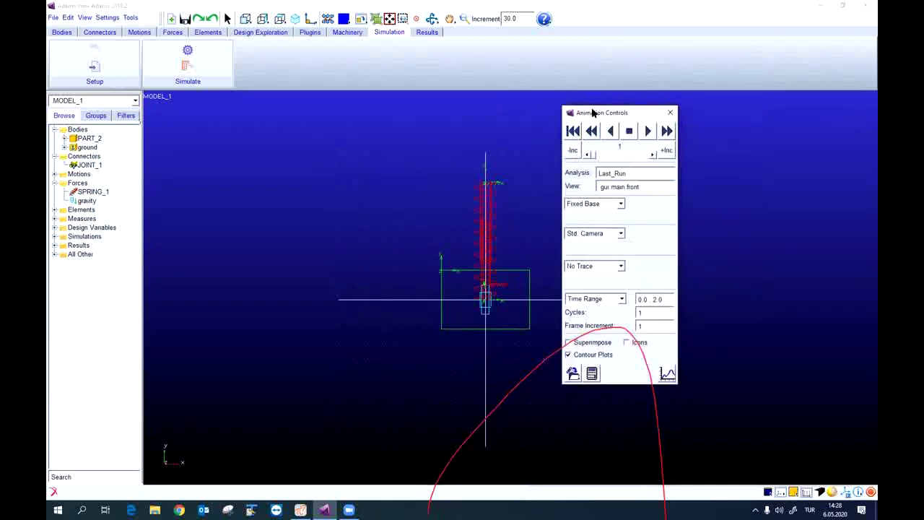
{"action": "left_click_drag", "start_coordinate": [592, 112], "coordinate": [692, 109]}
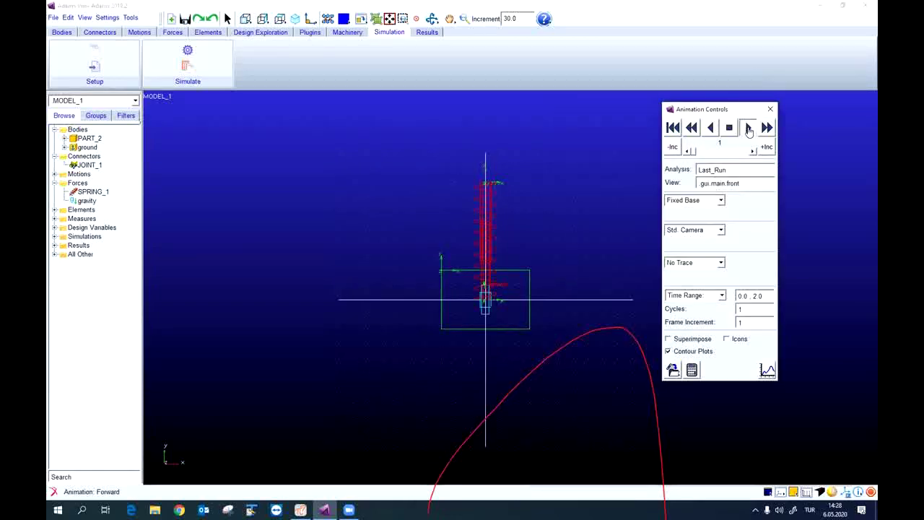
{"action": "left_click", "coordinate": [748, 127]}
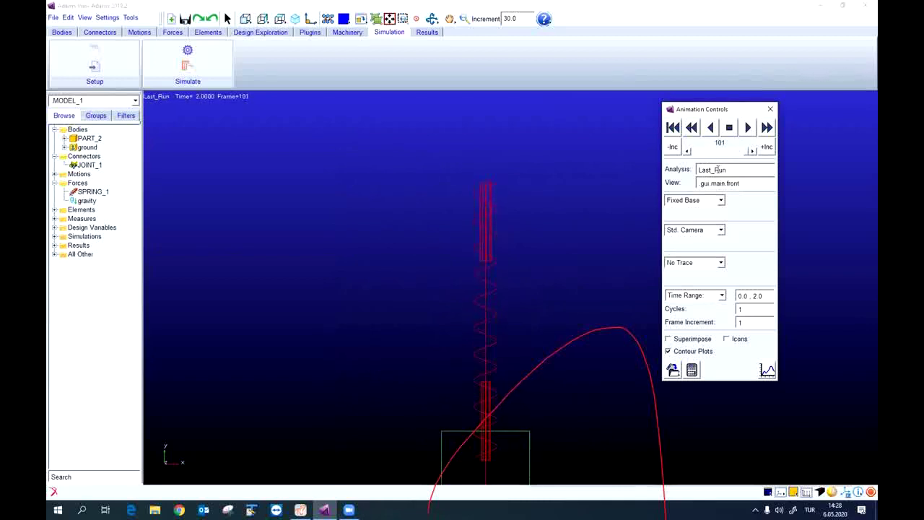
{"action": "left_click", "coordinate": [673, 129]}
{"action": "left_click", "coordinate": [770, 109]}
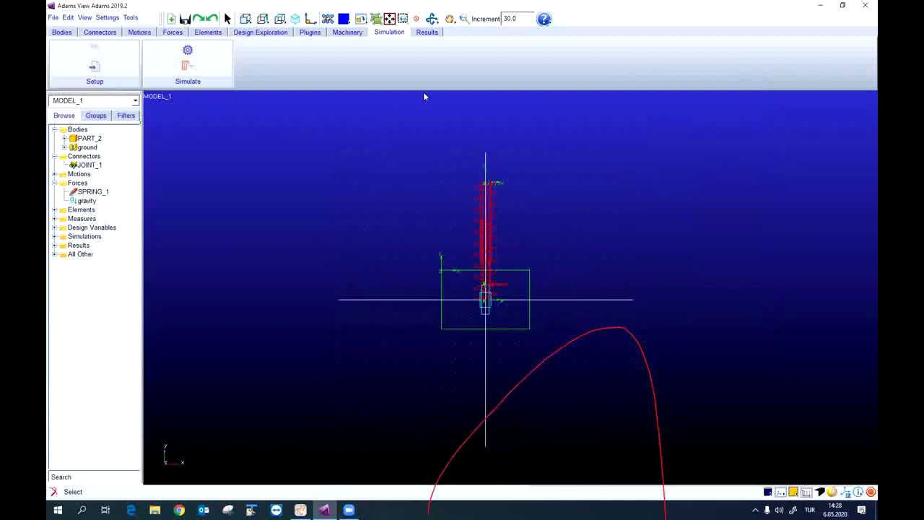
Open a maximized Adams PostProcessor in Plotting mode with Objects as the data source.
{"action": "left_click", "coordinate": [426, 33]}
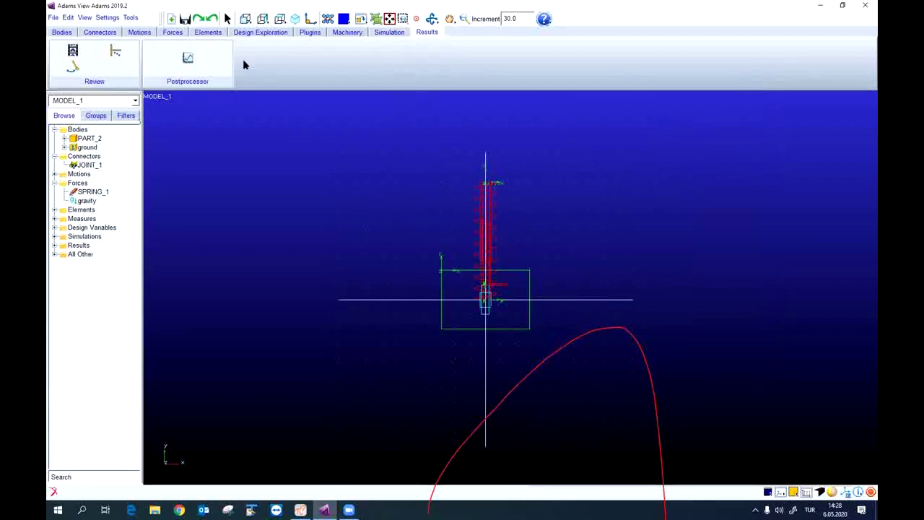
{"action": "left_click", "coordinate": [186, 63]}
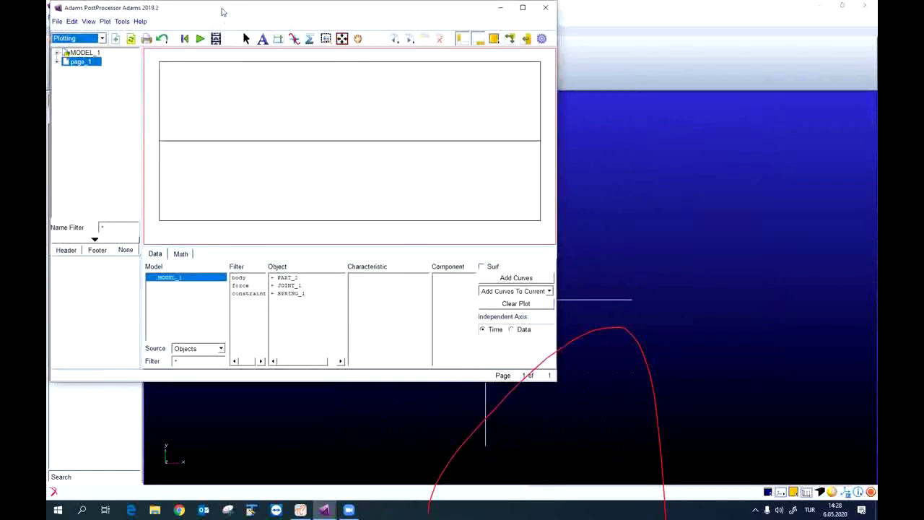
{"action": "double_click", "coordinate": [222, 12]}
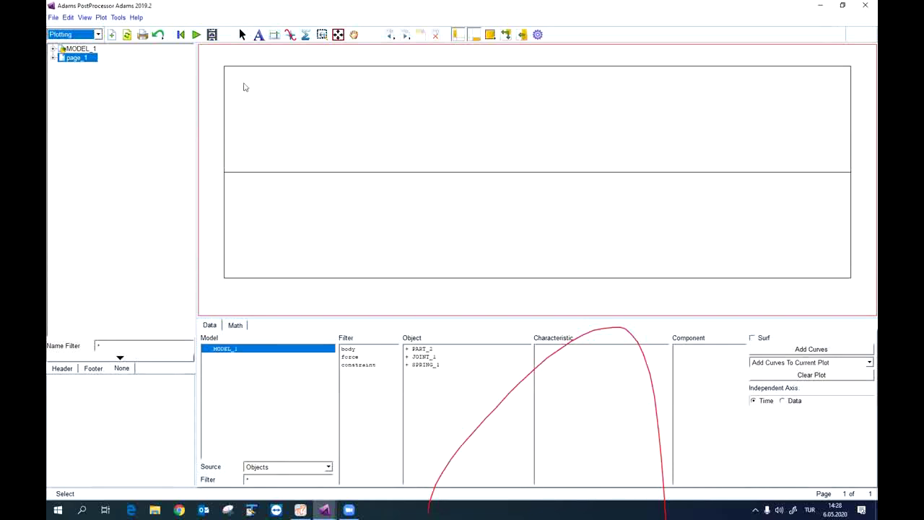
{"action": "left_click", "coordinate": [98, 35]}
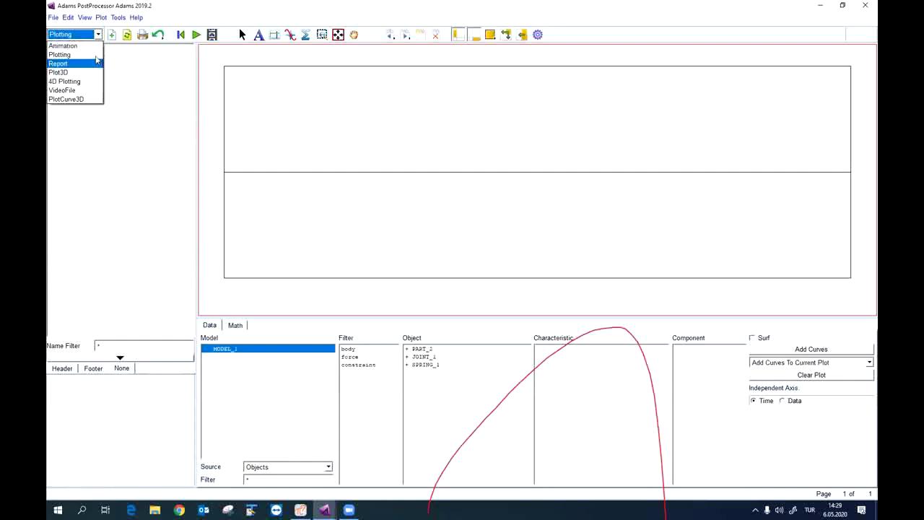
{"action": "left_click", "coordinate": [93, 56]}
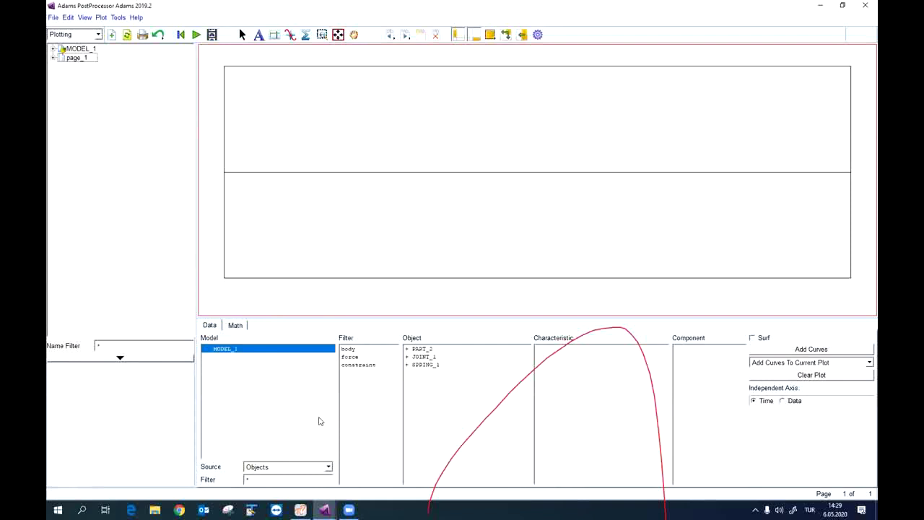
{"action": "left_click", "coordinate": [312, 470]}
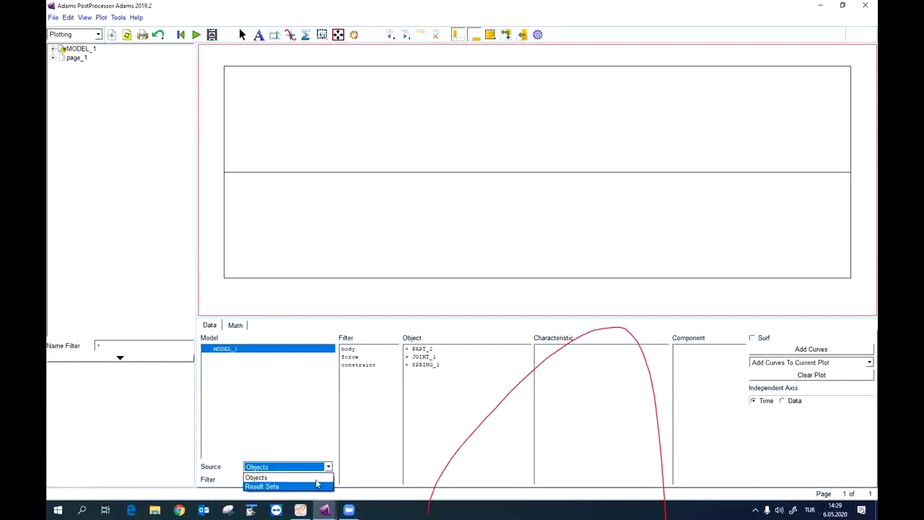
{"action": "left_click", "coordinate": [298, 477]}
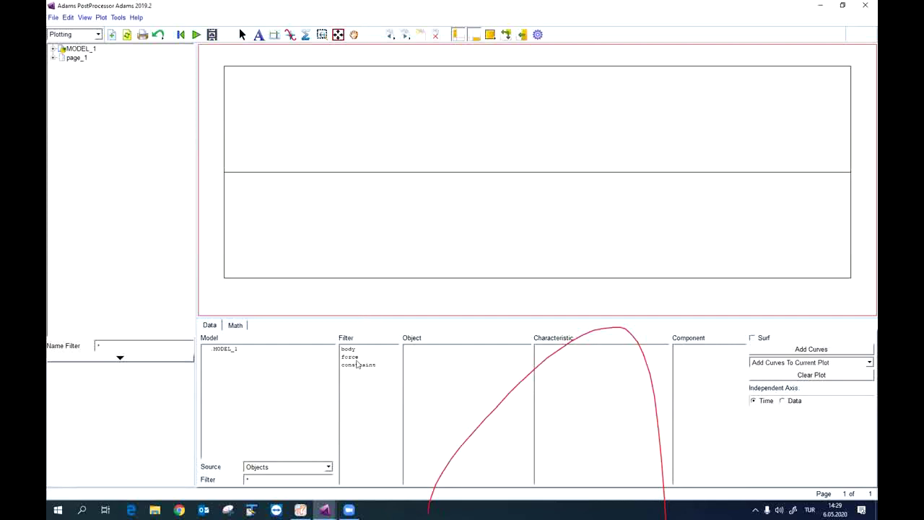
Plot the Y component of PART_2's CM_Position against time.
{"action": "left_click", "coordinate": [246, 350]}
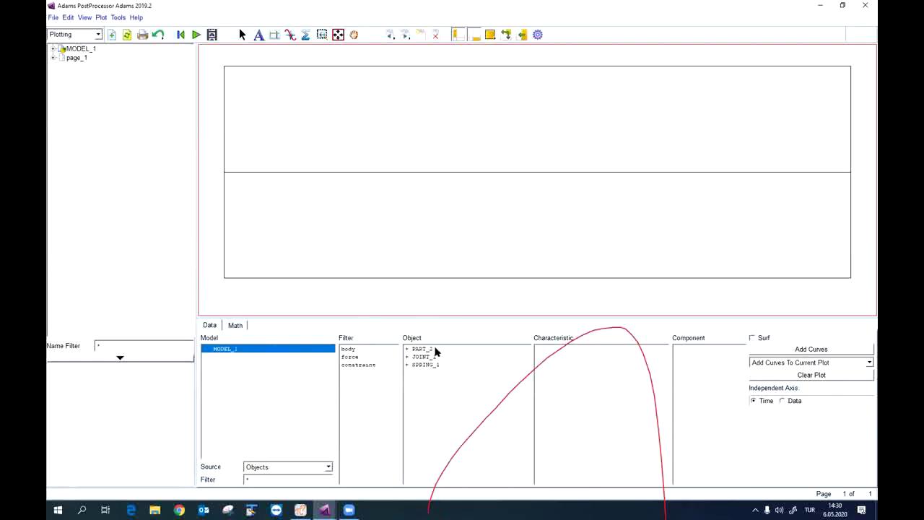
{"action": "left_click", "coordinate": [436, 351]}
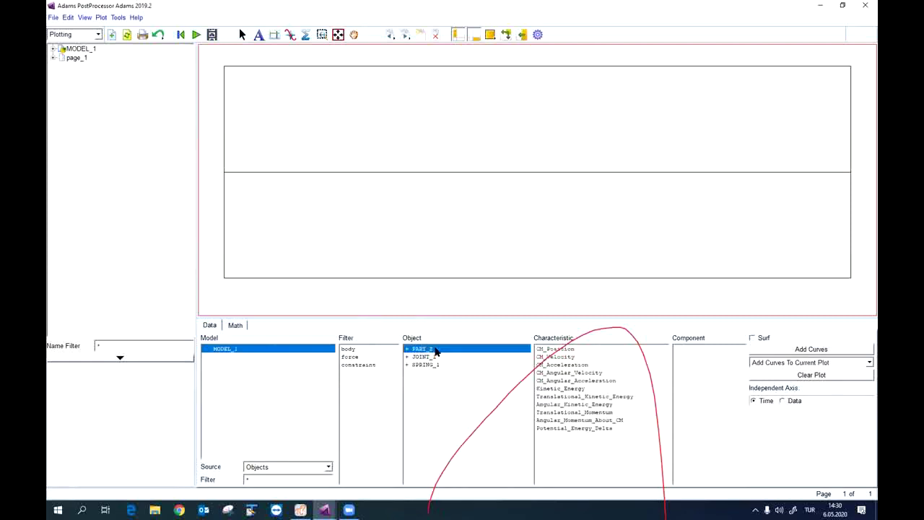
{"action": "left_click", "coordinate": [569, 350]}
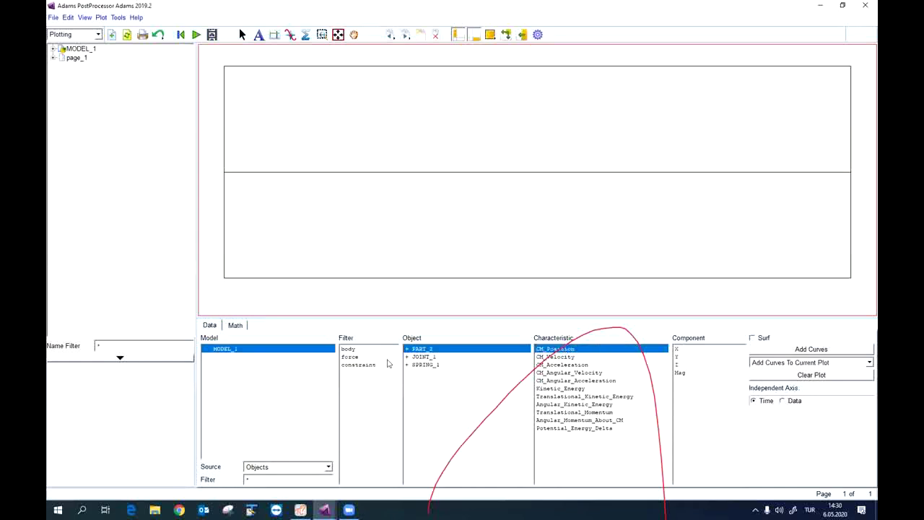
{"action": "left_click", "coordinate": [687, 357]}
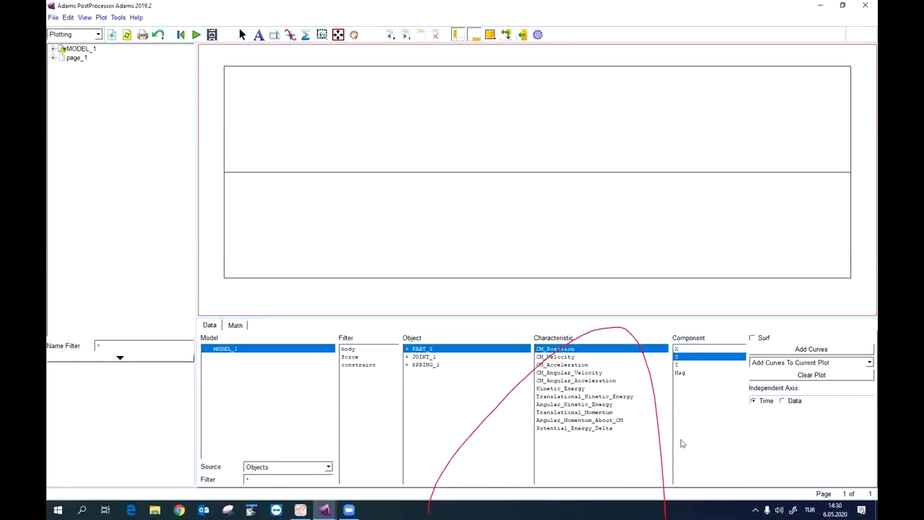
{"action": "left_click", "coordinate": [831, 350]}
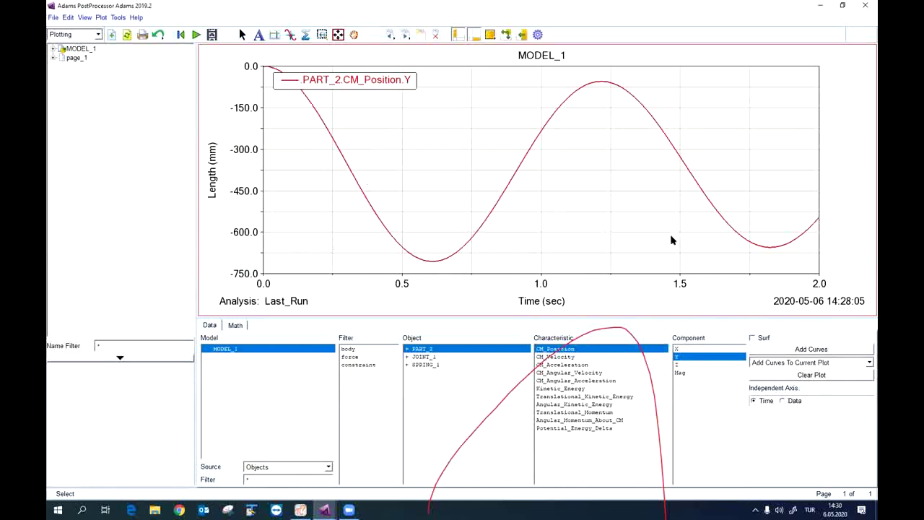
Inspect the position curve with plot statistics, clear the plot, and return to Adams View.
{"action": "left_click", "coordinate": [290, 36]}
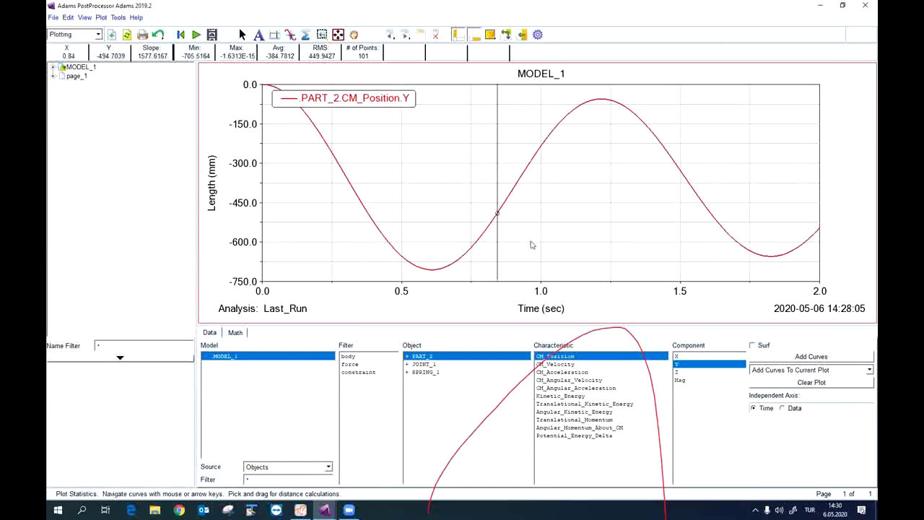
{"action": "left_click", "coordinate": [779, 383]}
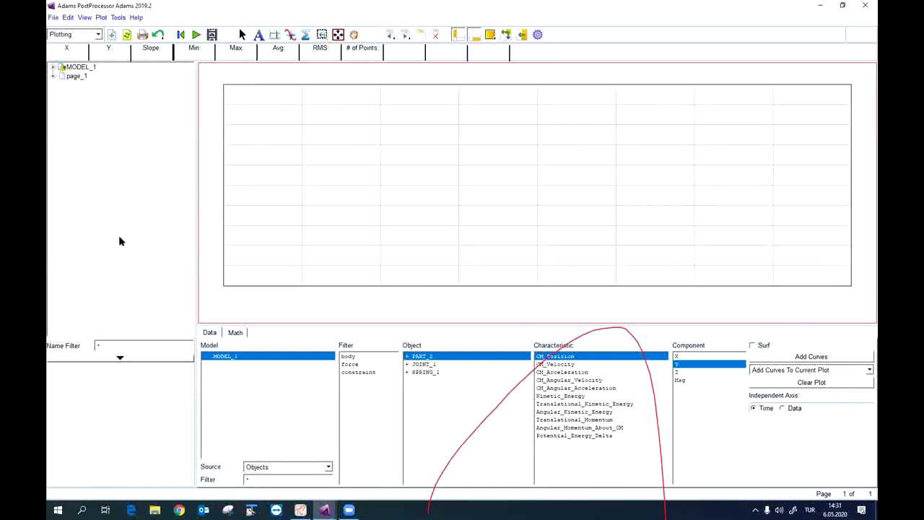
{"action": "left_click", "coordinate": [865, 6]}
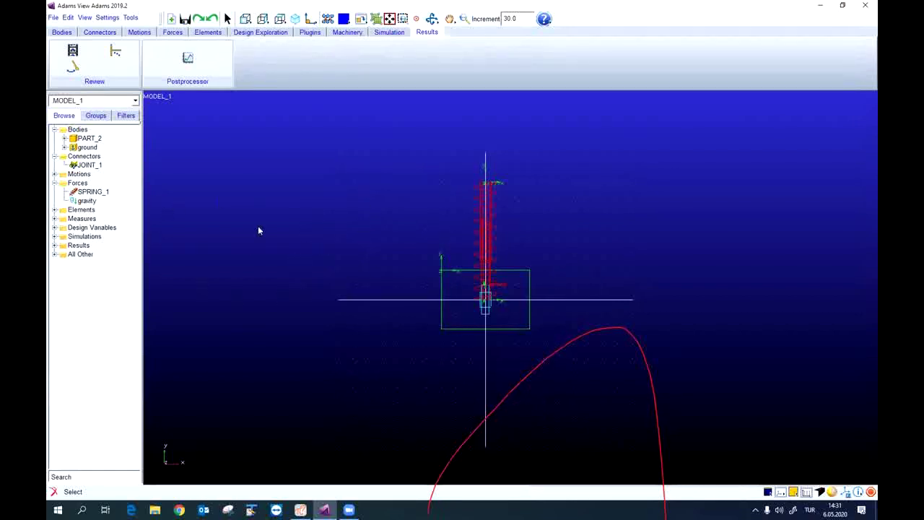
Open a new part measure for PART_2 and move its dialog clear of the model.
{"action": "left_click", "coordinate": [54, 183]}
{"action": "left_click", "coordinate": [54, 156]}
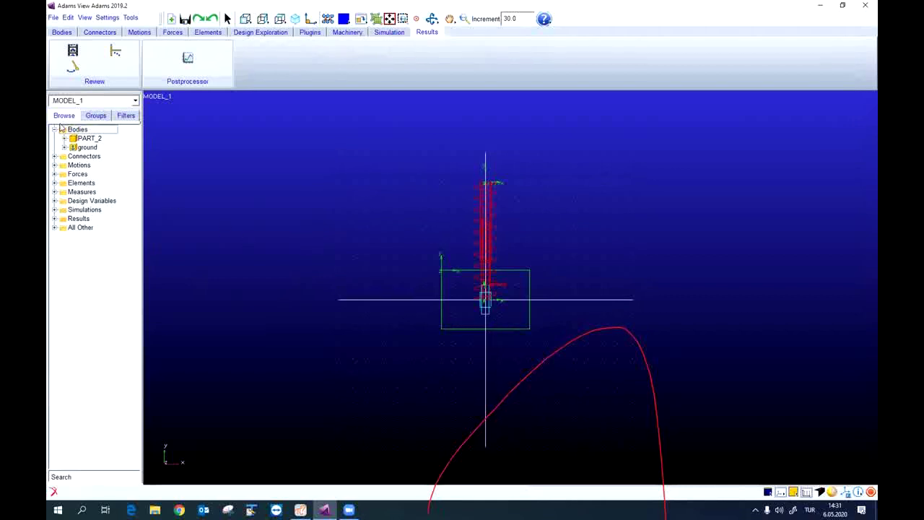
{"action": "left_click", "coordinate": [90, 139]}
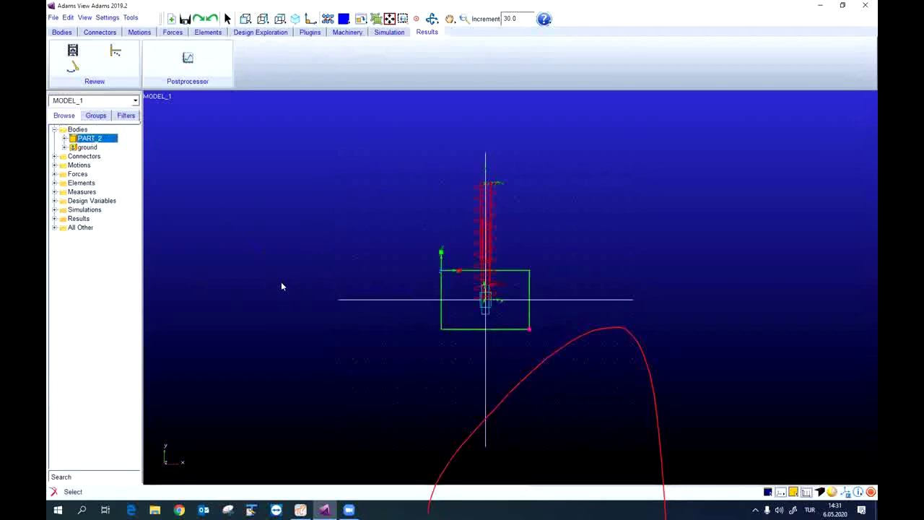
{"action": "right_click", "coordinate": [83, 141]}
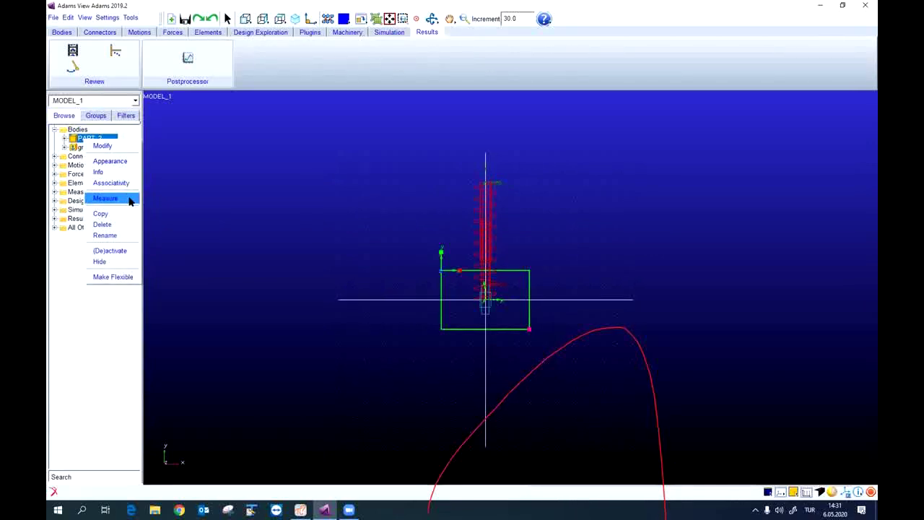
{"action": "left_click", "coordinate": [105, 198]}
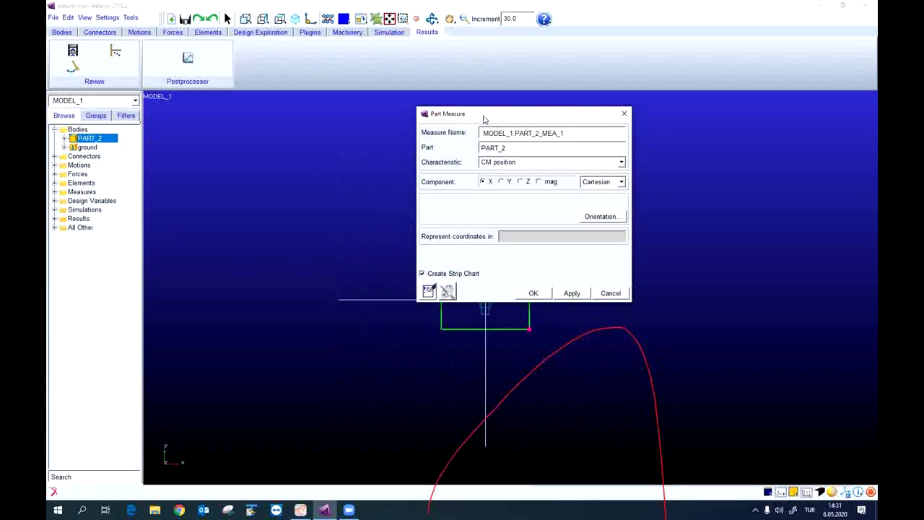
{"action": "left_click_drag", "start_coordinate": [484, 119], "coordinate": [273, 128]}
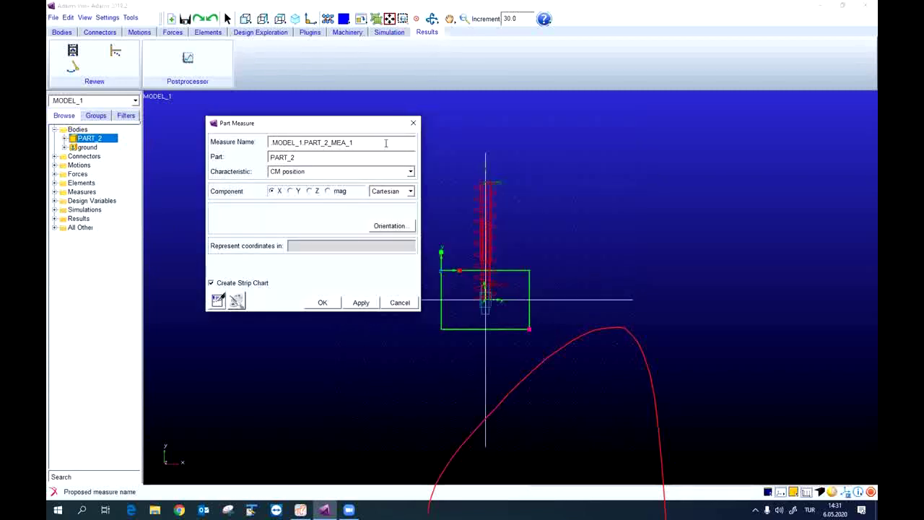
Create a CM position measure of PART_2's Y component with a strip chart, and place the chart beside the model.
{"action": "left_click", "coordinate": [324, 173]}
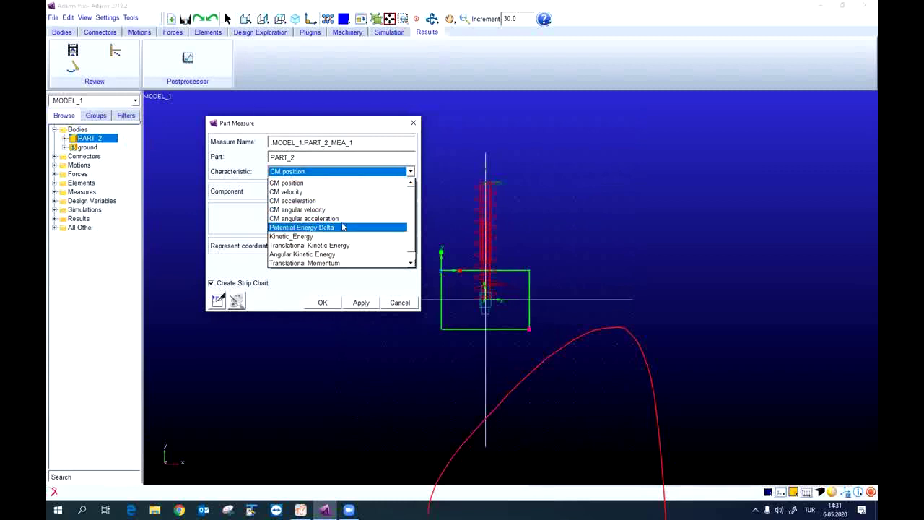
{"action": "scroll", "coordinate": [339, 220], "scroll_direction": "down", "scroll_amount": 1}
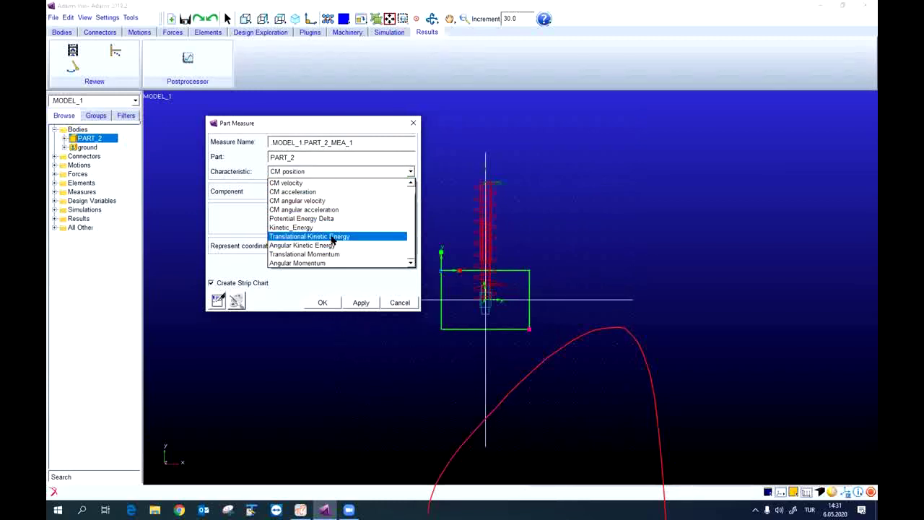
{"action": "scroll", "coordinate": [339, 185], "scroll_direction": "up", "scroll_amount": 1}
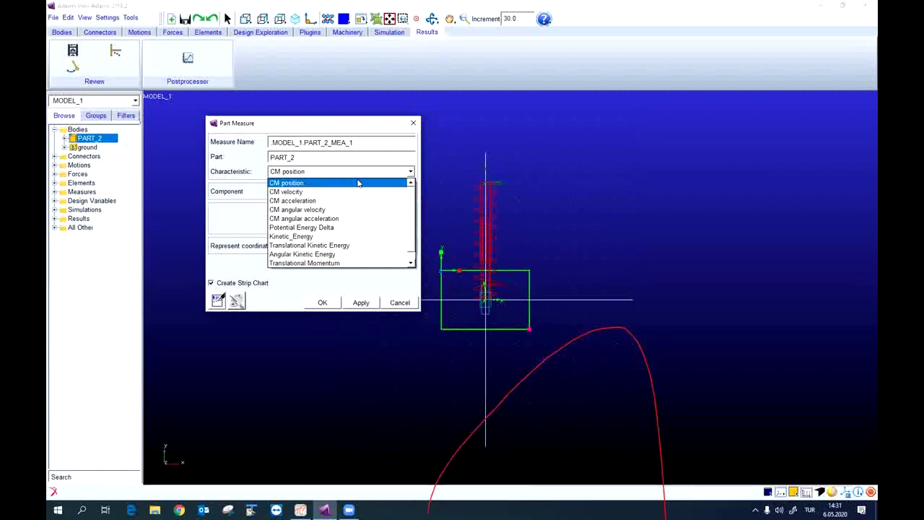
{"action": "left_click", "coordinate": [358, 182]}
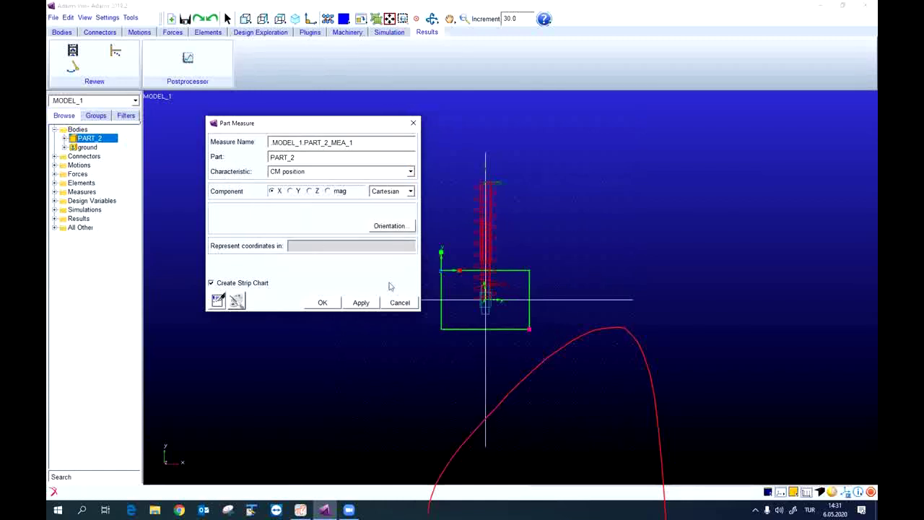
{"action": "left_click", "coordinate": [289, 191]}
{"action": "left_click", "coordinate": [326, 303]}
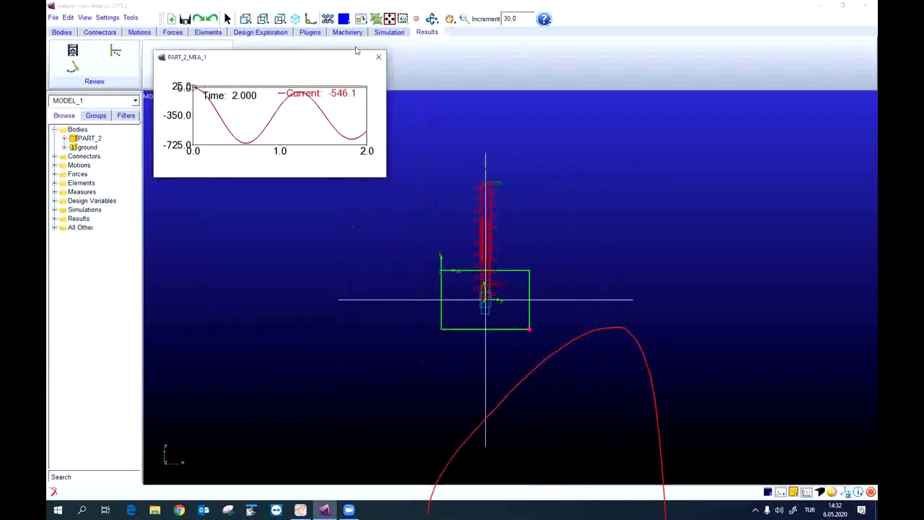
{"action": "left_click_drag", "start_coordinate": [281, 60], "coordinate": [297, 122]}
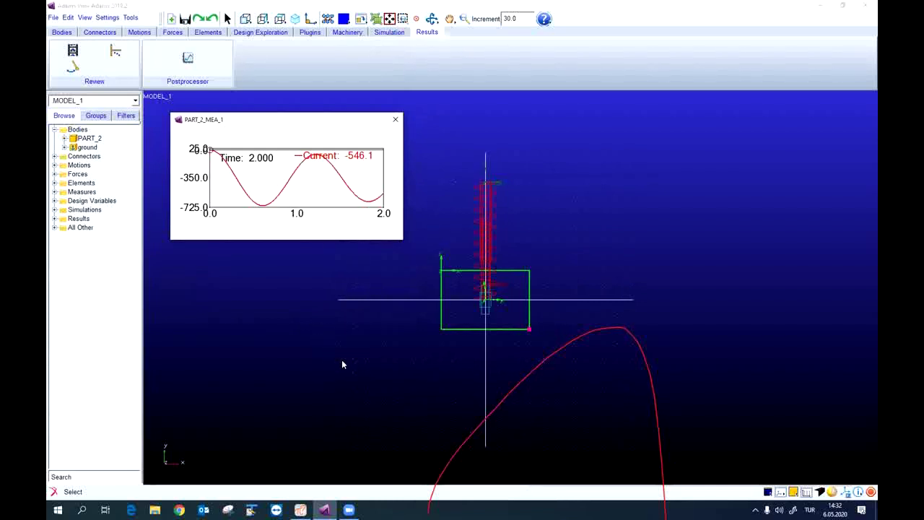
Create a force measure for SPRING_1 with a strip chart, and place it below the PART_2 position chart.
{"action": "left_click", "coordinate": [55, 174]}
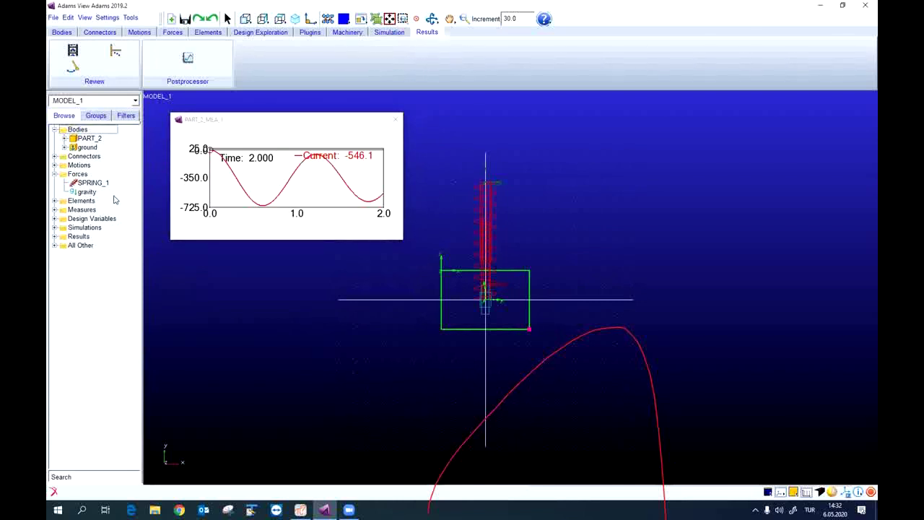
{"action": "left_click", "coordinate": [93, 182]}
{"action": "right_click", "coordinate": [94, 183]}
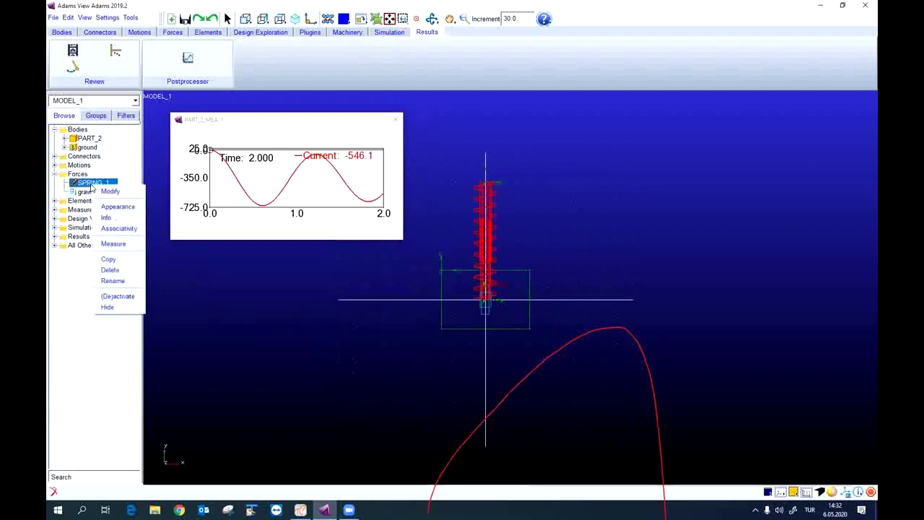
{"action": "left_click", "coordinate": [124, 246]}
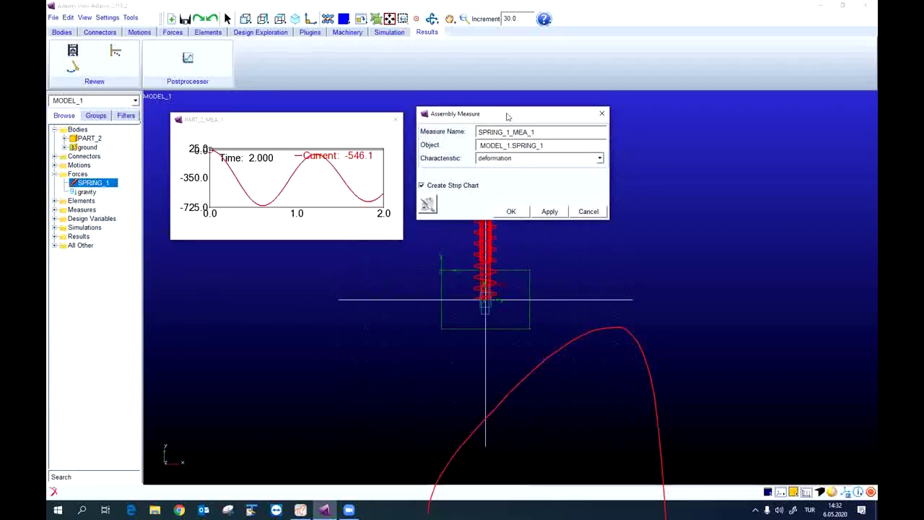
{"action": "left_click_drag", "start_coordinate": [507, 115], "coordinate": [304, 251]}
{"action": "left_click", "coordinate": [323, 294]}
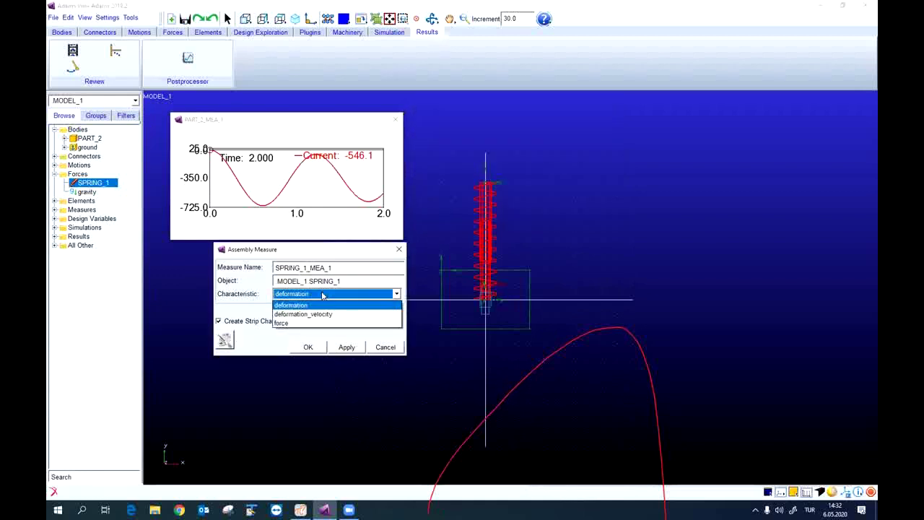
{"action": "left_click", "coordinate": [343, 323]}
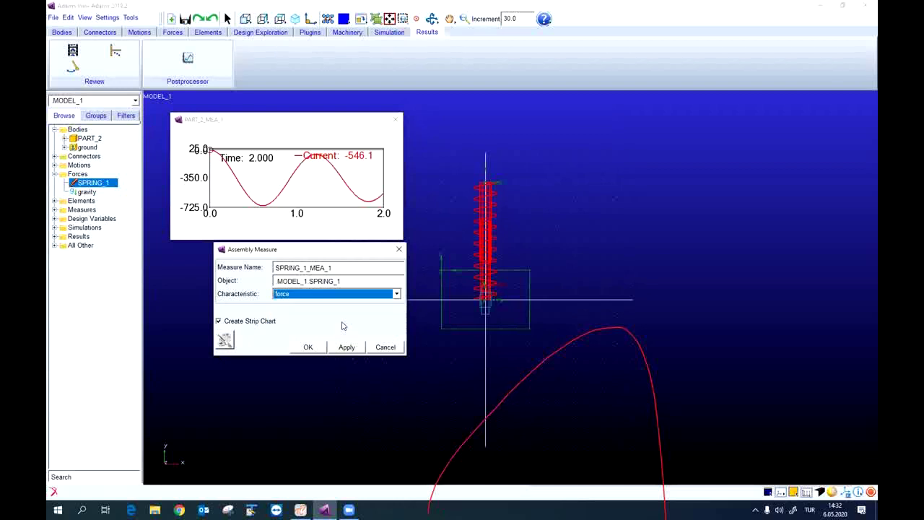
{"action": "left_click", "coordinate": [311, 347]}
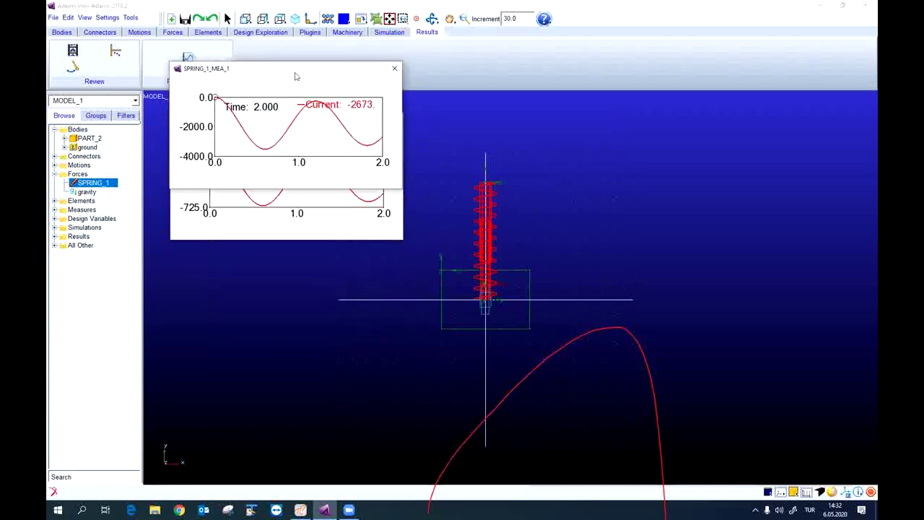
{"action": "left_click_drag", "start_coordinate": [295, 75], "coordinate": [298, 261]}
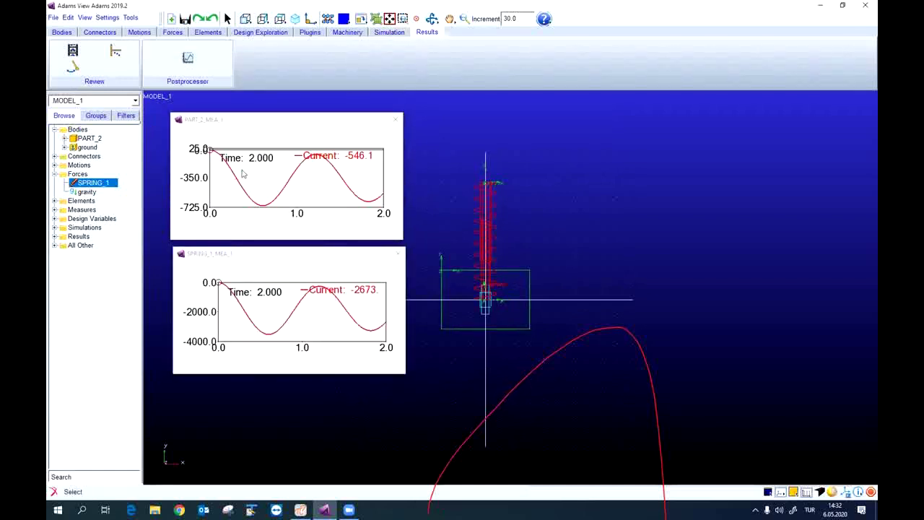
Run an interactive simulation with end time 1, 100 steps, and graphics display updating enabled.
{"action": "left_click", "coordinate": [387, 34]}
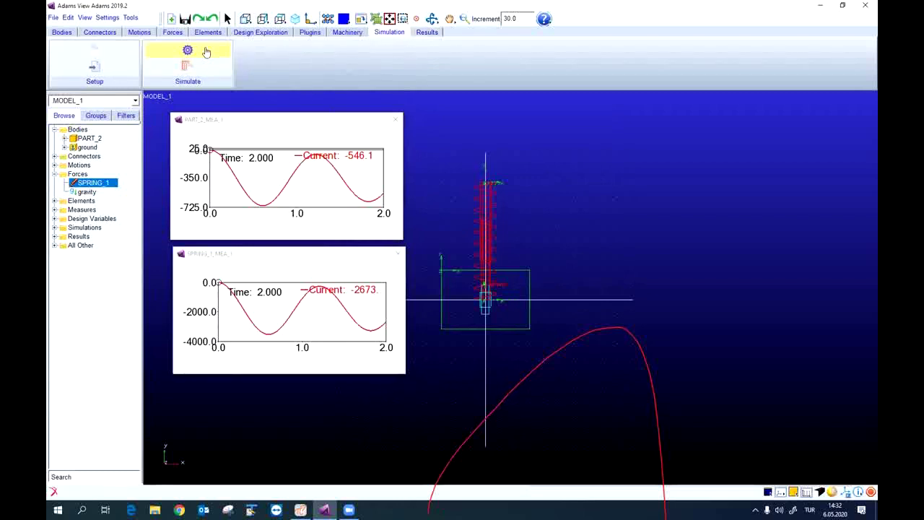
{"action": "left_click", "coordinate": [206, 51]}
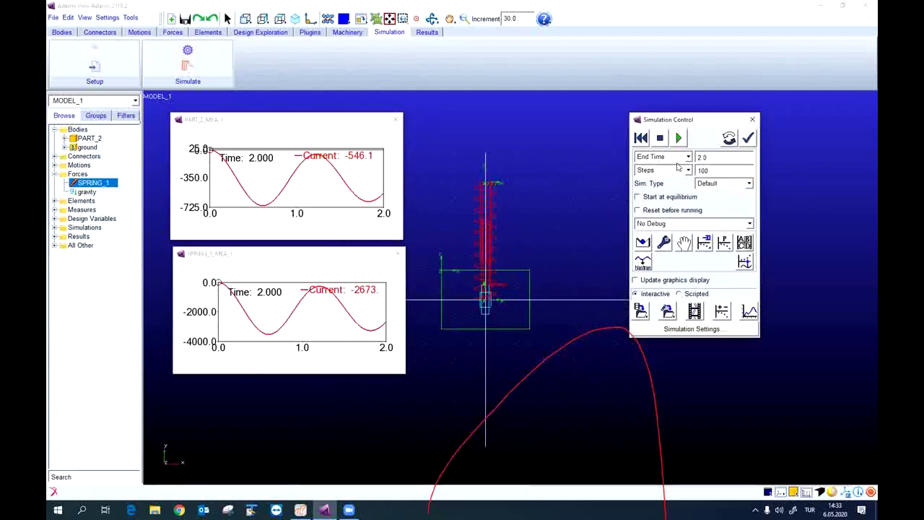
{"action": "double_click", "coordinate": [715, 157]}
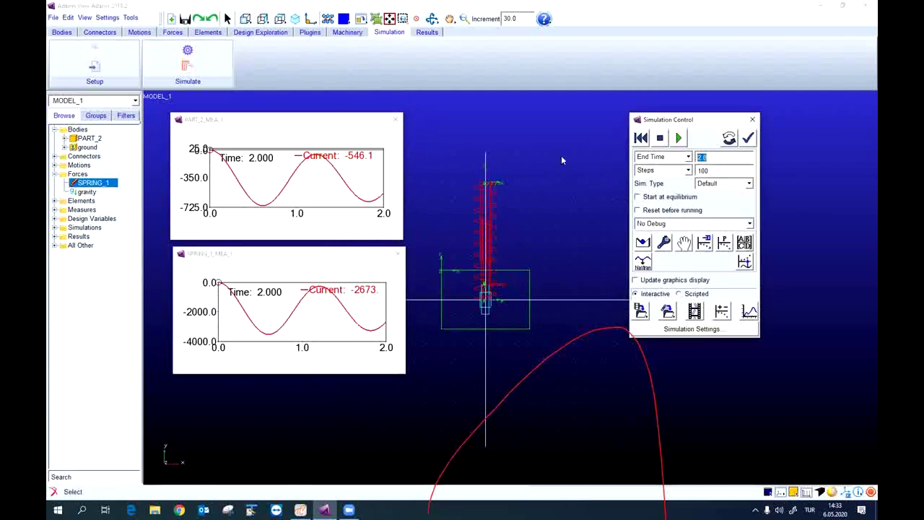
{"action": "type", "text": "1"}
{"action": "left_click", "coordinate": [635, 280]}
{"action": "left_click", "coordinate": [679, 137]}
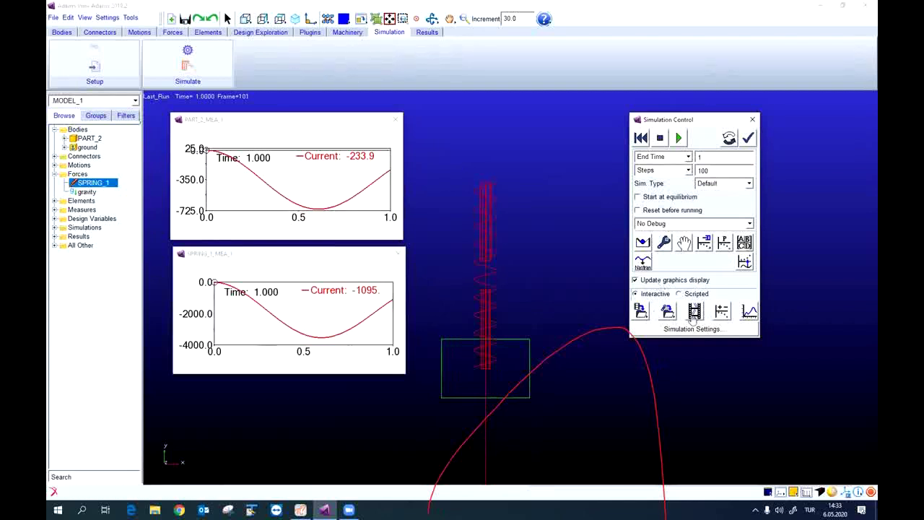
Save the run results as lineer_spring, reset the simulation, and show the stored results in the model tree.
{"action": "left_click", "coordinate": [640, 312]}
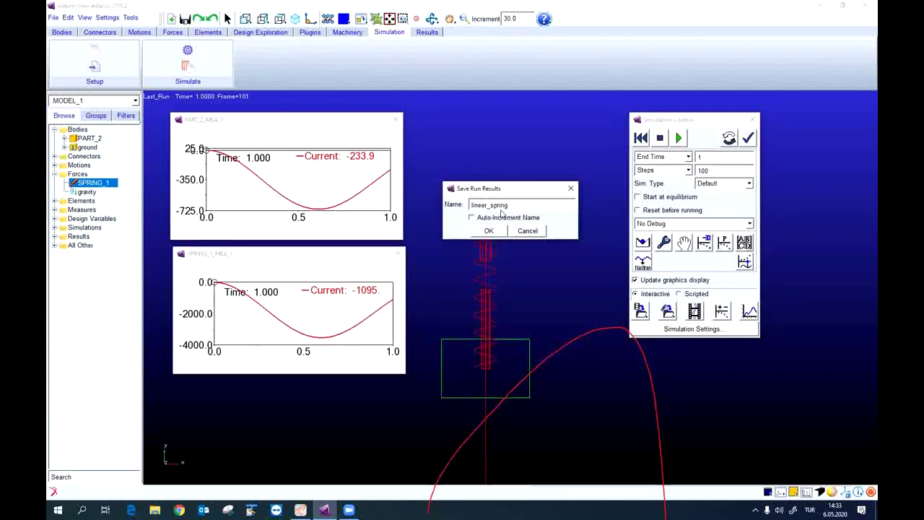
{"action": "left_click", "coordinate": [500, 233]}
{"action": "left_click", "coordinate": [641, 137]}
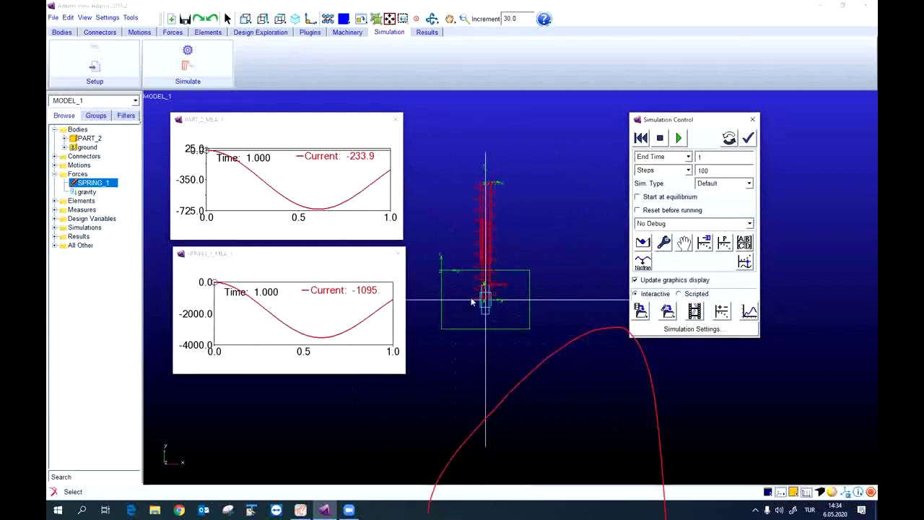
{"action": "left_click", "coordinate": [55, 237]}
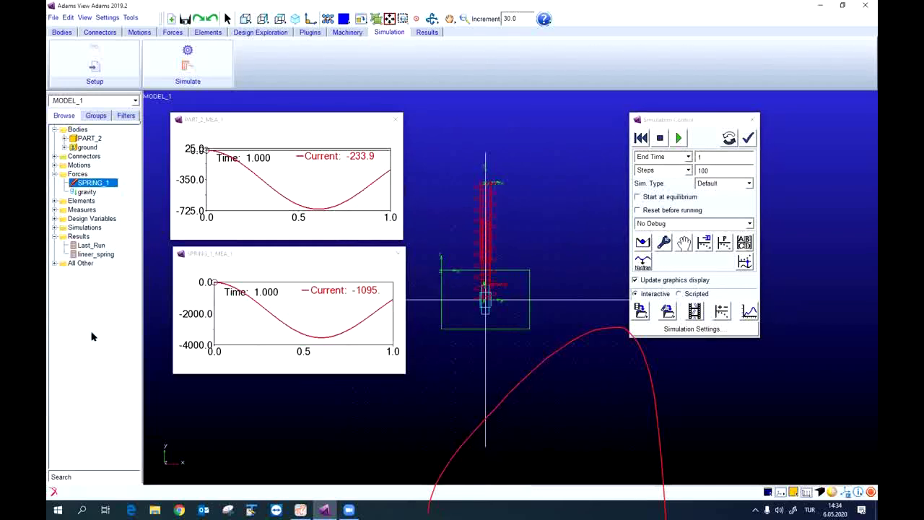
{"action": "left_click", "coordinate": [97, 255]}
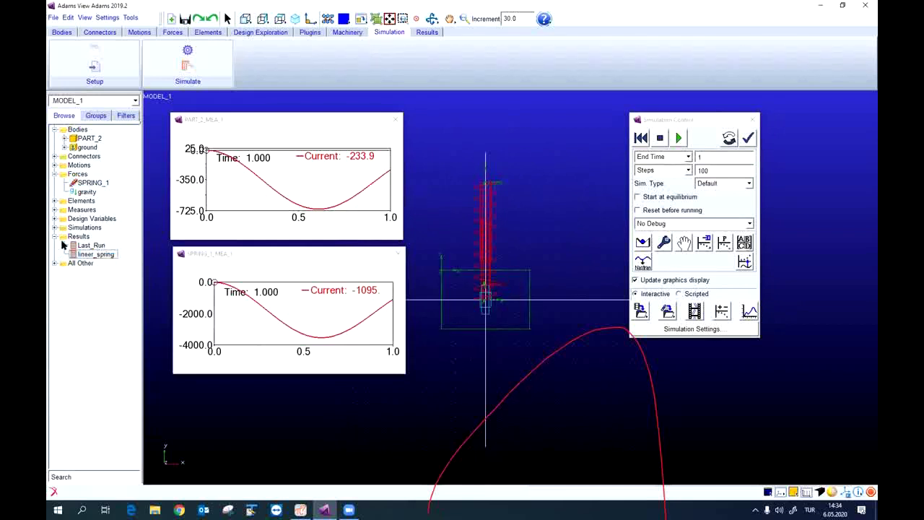
{"action": "left_click", "coordinate": [86, 245]}
Rerun the simulation with end time 2 and 100 steps, and reset the model to its initial position.
{"action": "left_click", "coordinate": [705, 159]}
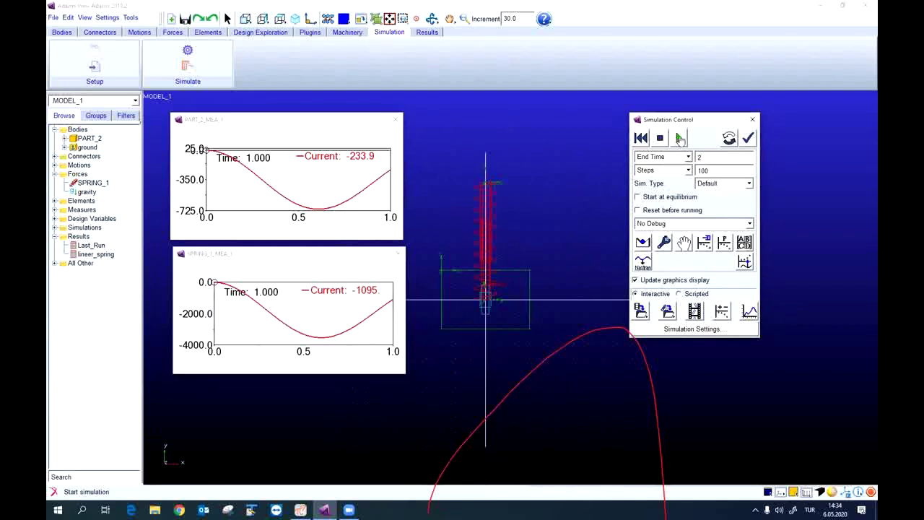
{"action": "left_click", "coordinate": [680, 139]}
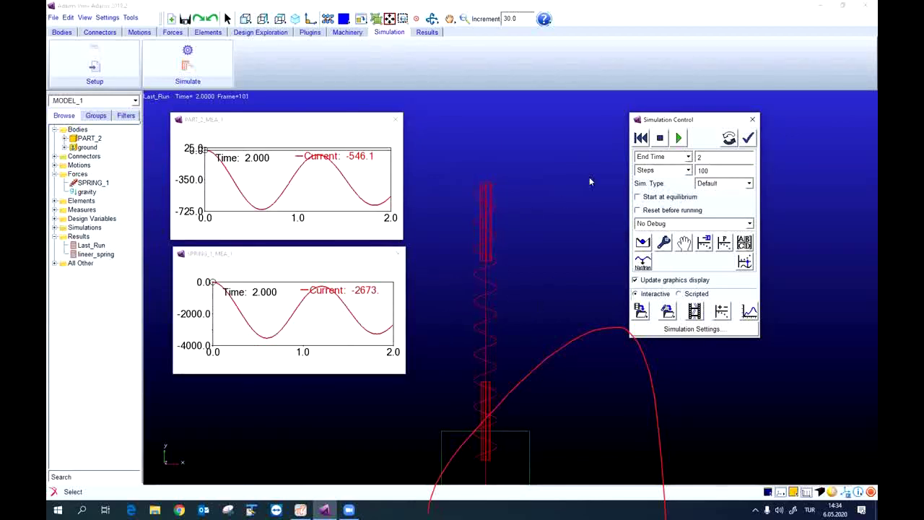
{"action": "left_click", "coordinate": [640, 139]}
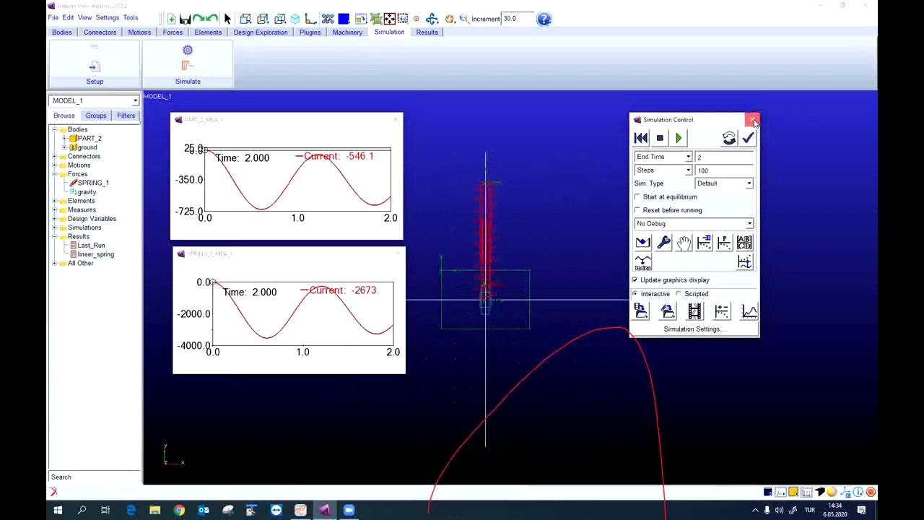
Close the simulation controls and both measure strip charts.
{"action": "left_click", "coordinate": [752, 120]}
{"action": "left_click", "coordinate": [396, 119]}
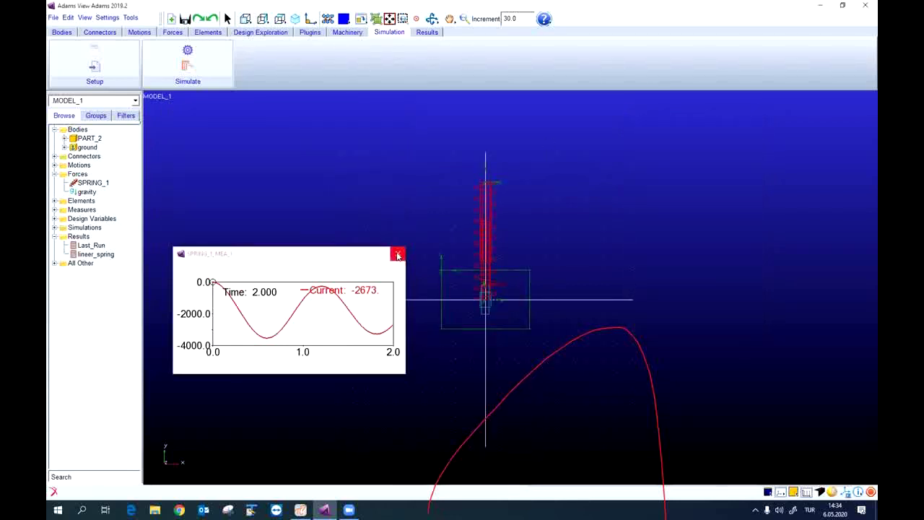
{"action": "left_click", "coordinate": [397, 254]}
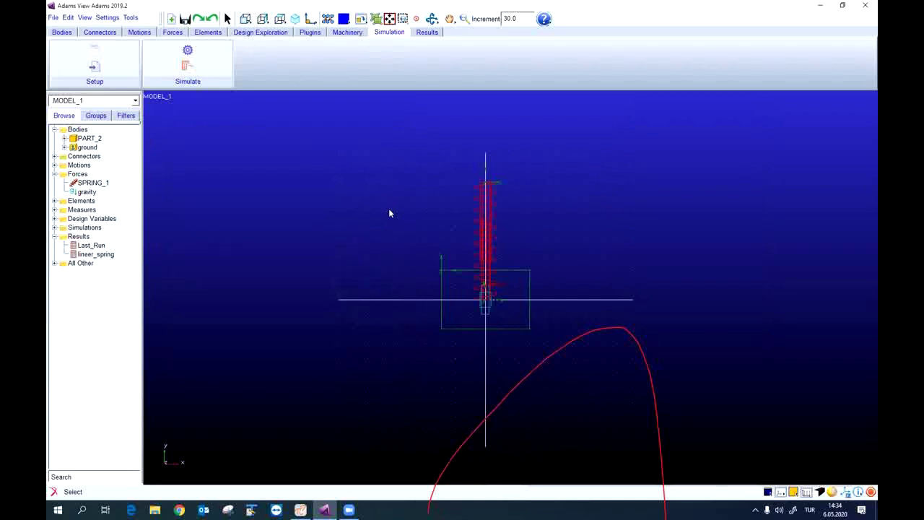
Switch to Adams PostProcessor and maximize its window for plotting the saved simulation results.
{"action": "left_click", "coordinate": [427, 33]}
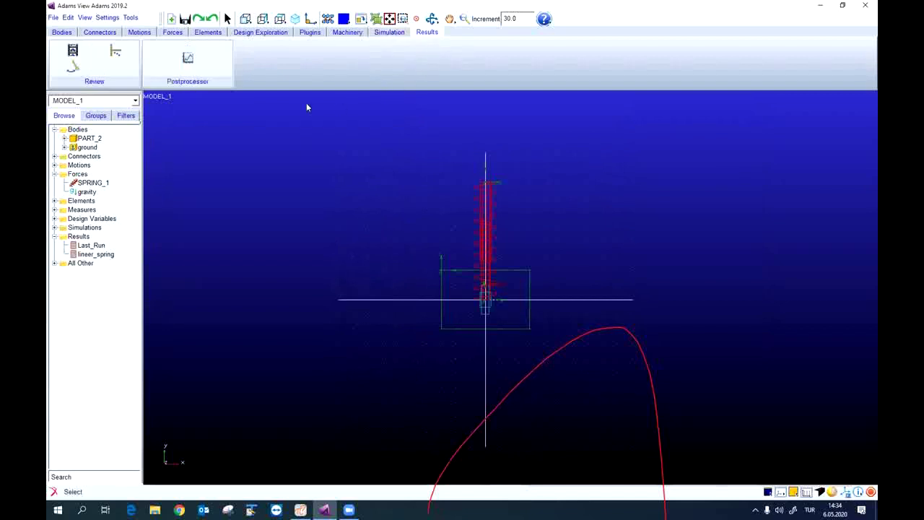
{"action": "left_click", "coordinate": [217, 65]}
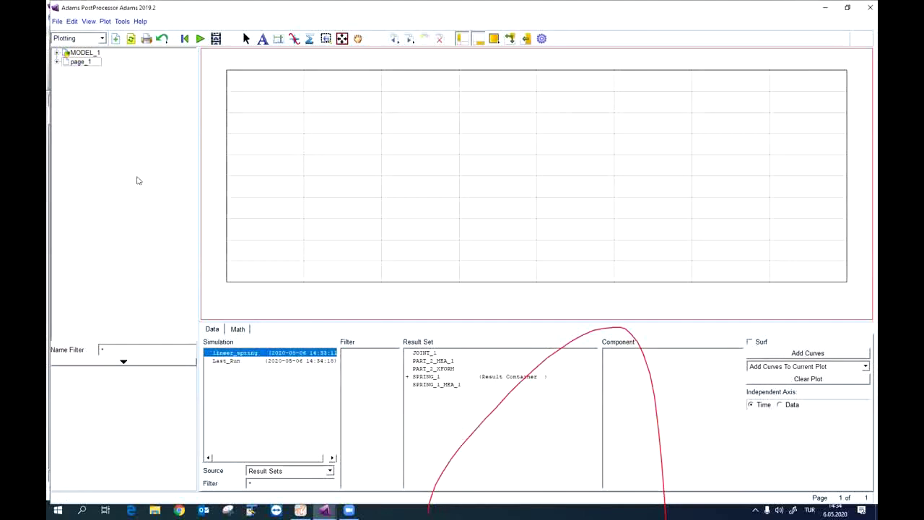
{"action": "double_click", "coordinate": [196, 11]}
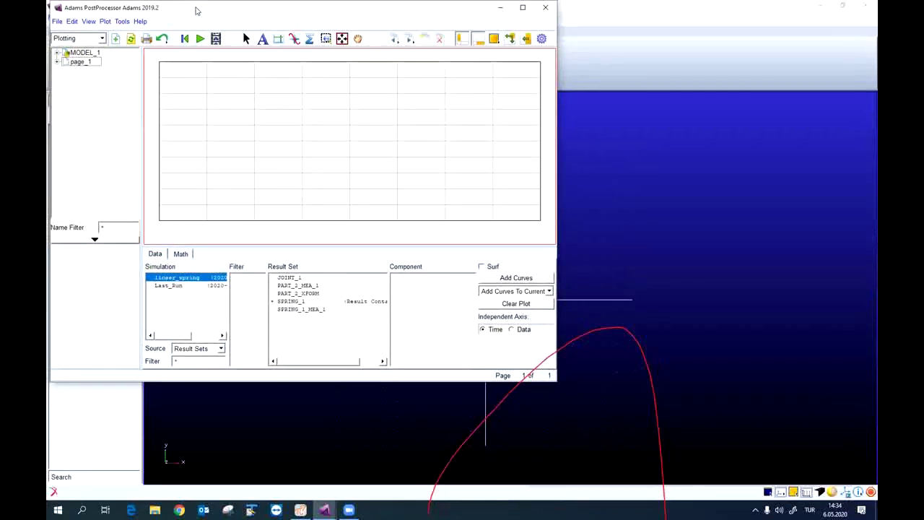
{"action": "double_click", "coordinate": [196, 10]}
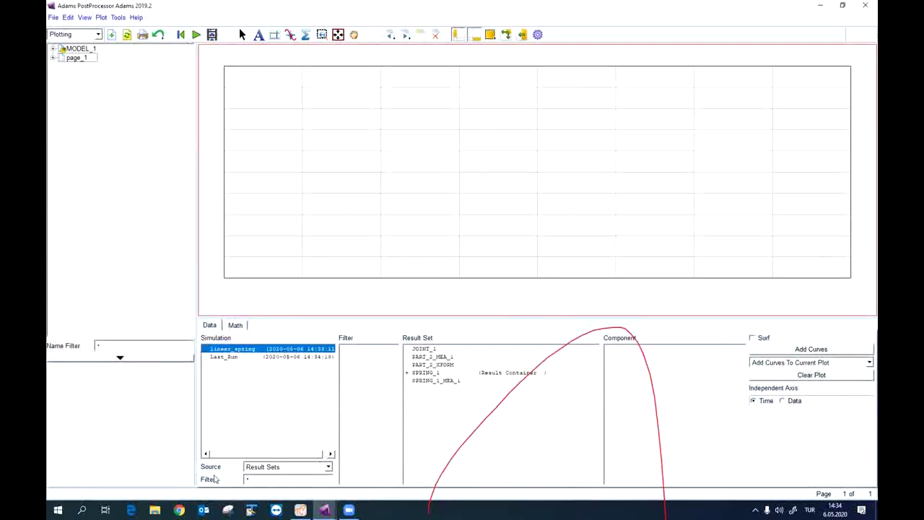
Use Measures as the plot data source and select the lineer_spring simulation.
{"action": "left_click", "coordinate": [307, 467]}
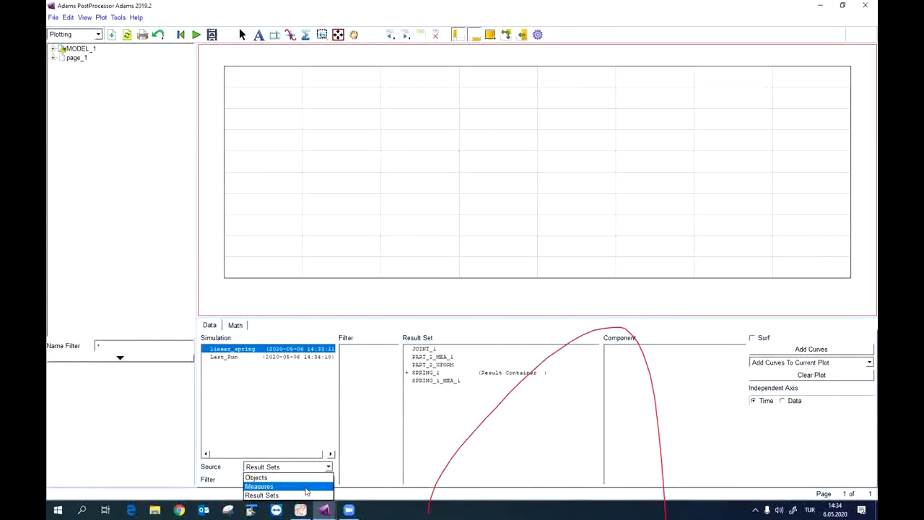
{"action": "left_click", "coordinate": [306, 490]}
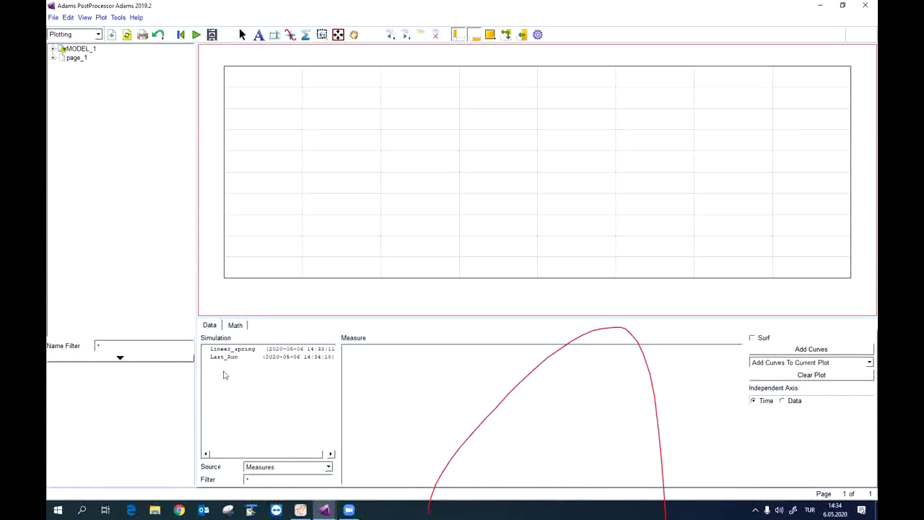
{"action": "left_click", "coordinate": [270, 349]}
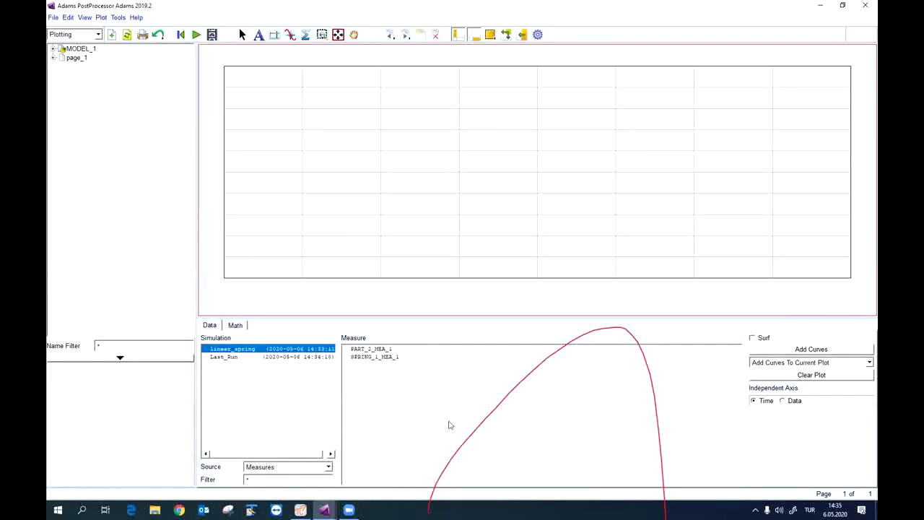
{"action": "left_click", "coordinate": [232, 356]}
{"action": "left_click", "coordinate": [231, 349]}
{"action": "left_click", "coordinate": [229, 356]}
{"action": "left_click", "coordinate": [230, 349]}
{"action": "left_click", "coordinate": [230, 356]}
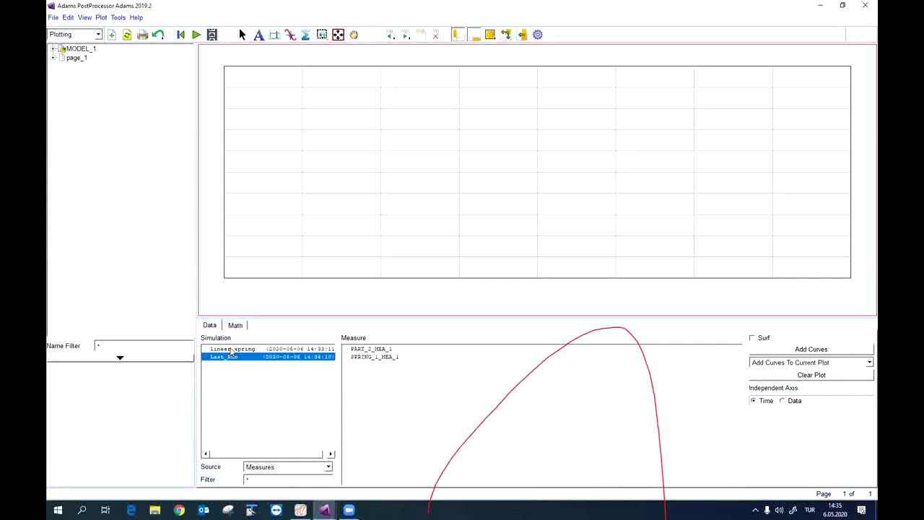
{"action": "left_click", "coordinate": [231, 349]}
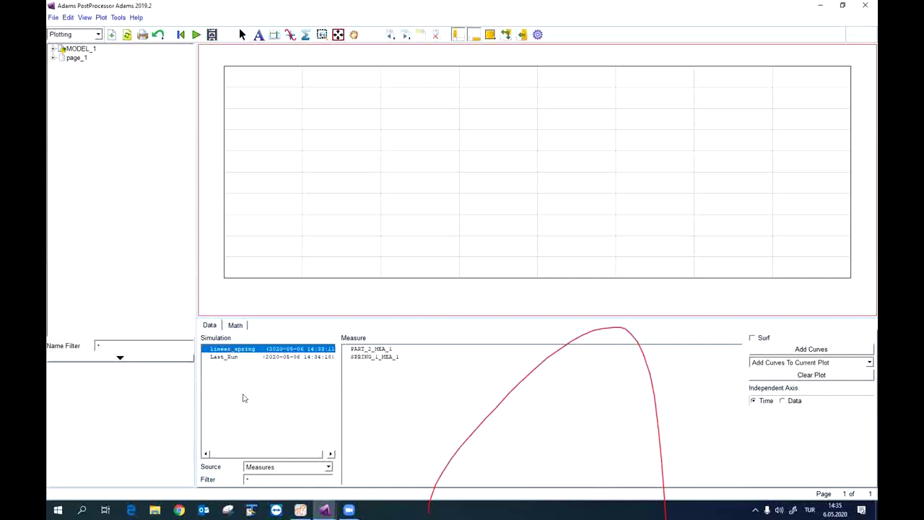
Plot SPRING_1_MEA_1 from the lineer_spring run against time, and clear the plot after viewing it.
{"action": "left_click", "coordinate": [374, 356]}
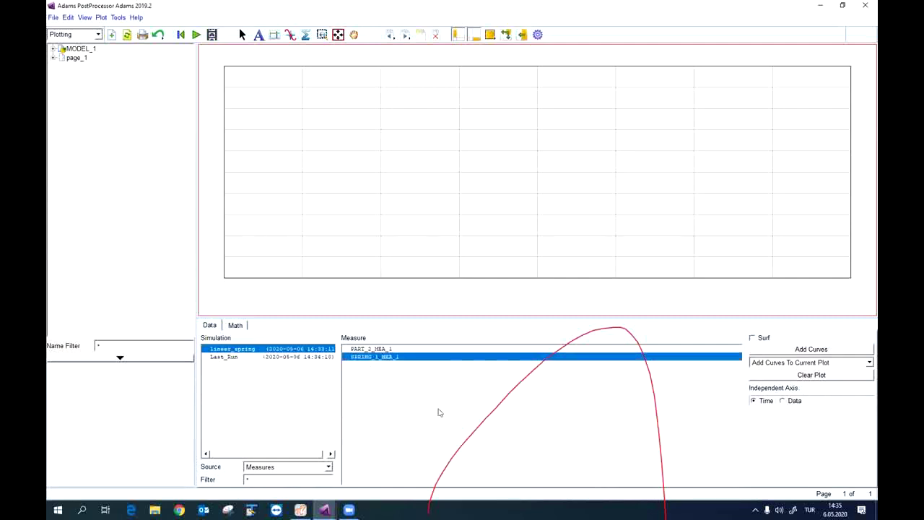
{"action": "left_click", "coordinate": [794, 350]}
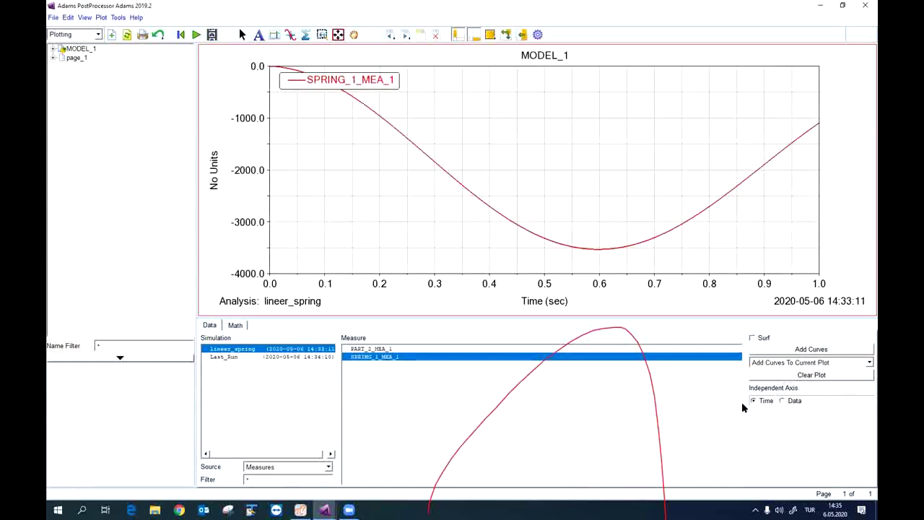
{"action": "left_click", "coordinate": [783, 376]}
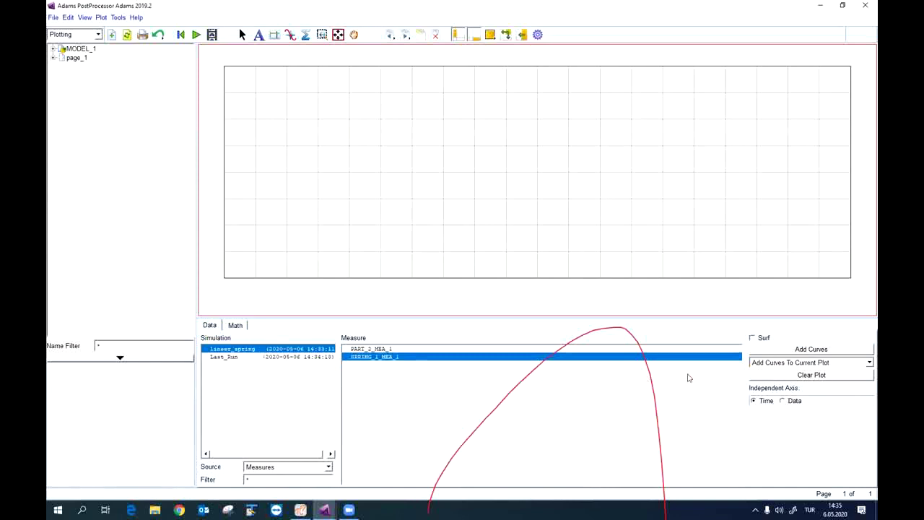
Plot SPRING_1_MEA_1 with PART_2_MEA_1 as the independent axis data, and clear the plot after viewing it.
{"action": "left_click", "coordinate": [783, 402]}
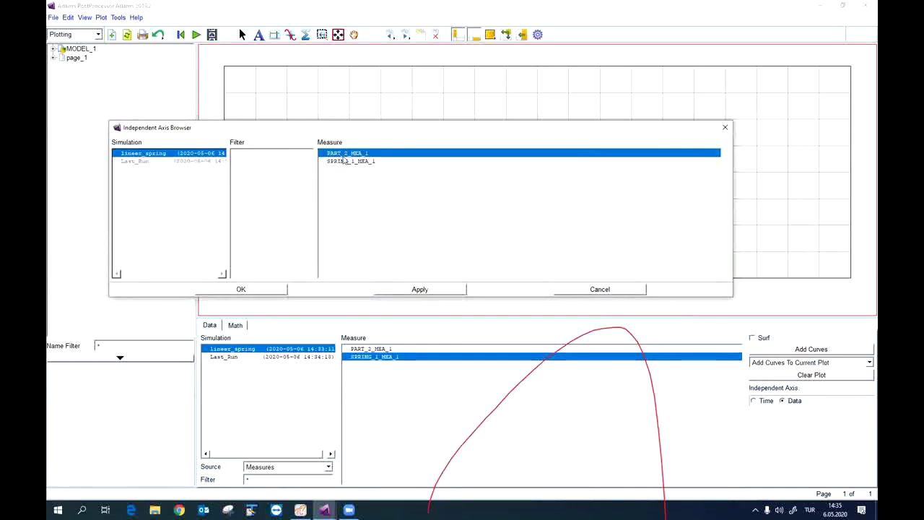
{"action": "left_click", "coordinate": [264, 292]}
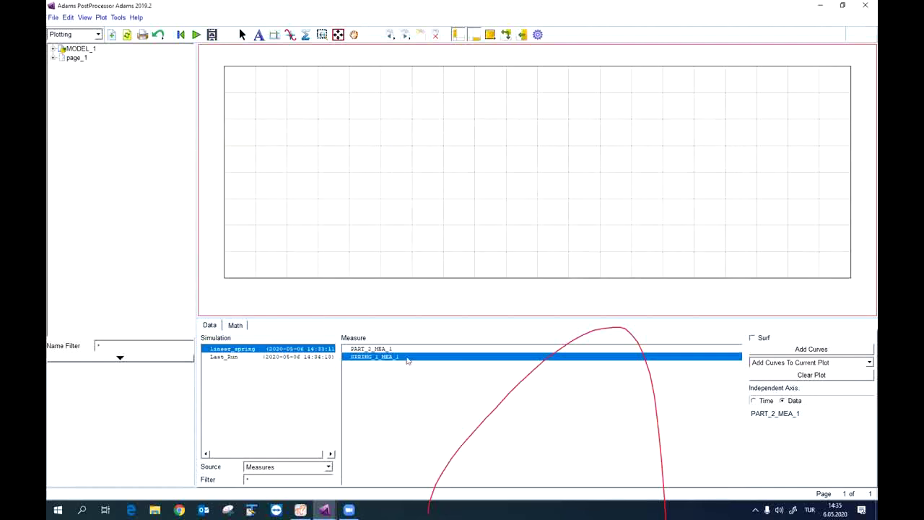
{"action": "left_click", "coordinate": [810, 349]}
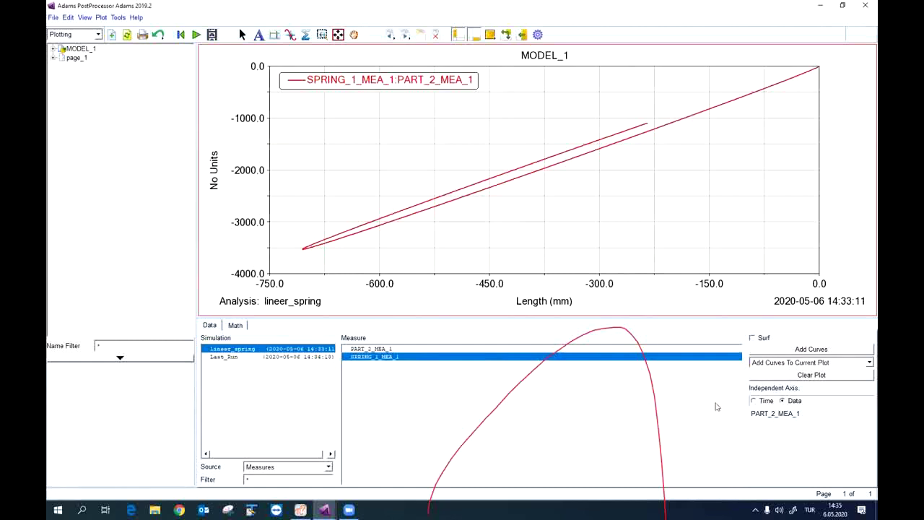
{"action": "left_click", "coordinate": [810, 375]}
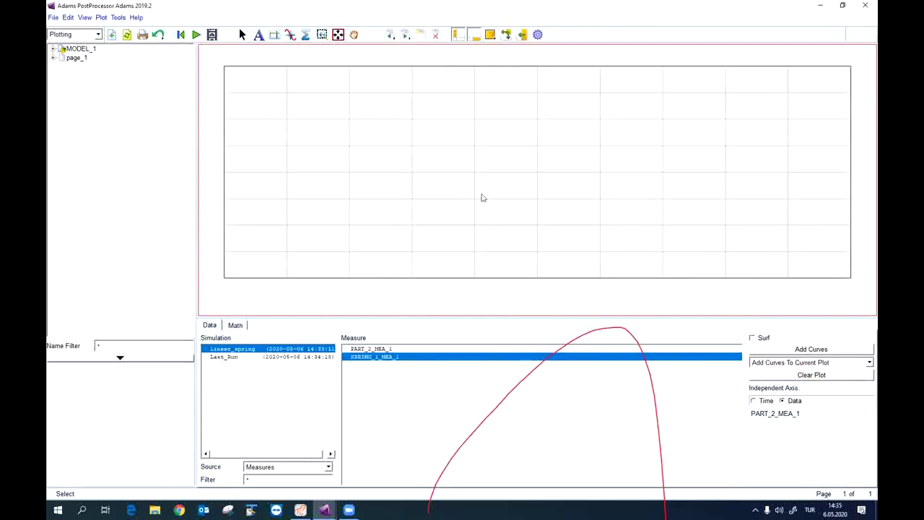
Return to Adams View and review the stiffness and damping properties of SPRING_1 without changing them.
{"action": "key", "text": "F8"}
{"action": "left_click", "coordinate": [93, 183]}
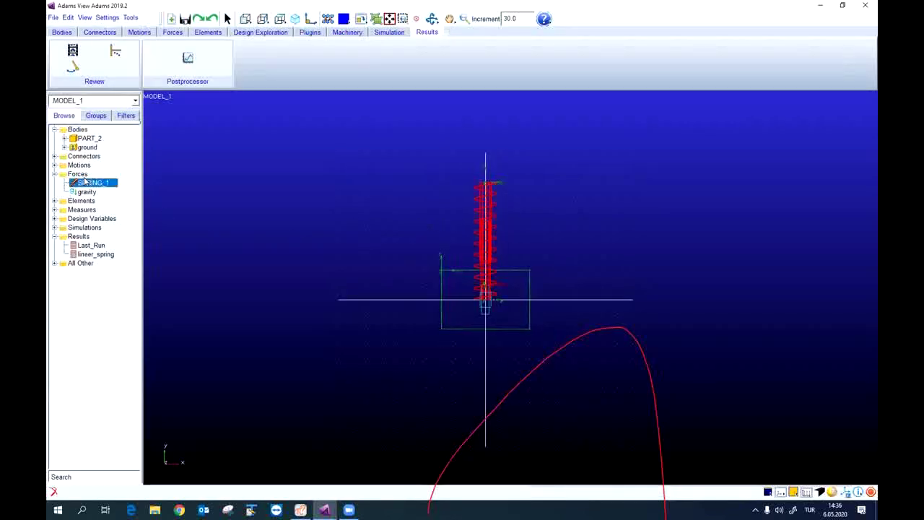
{"action": "right_click", "coordinate": [93, 183]}
{"action": "left_click", "coordinate": [107, 186]}
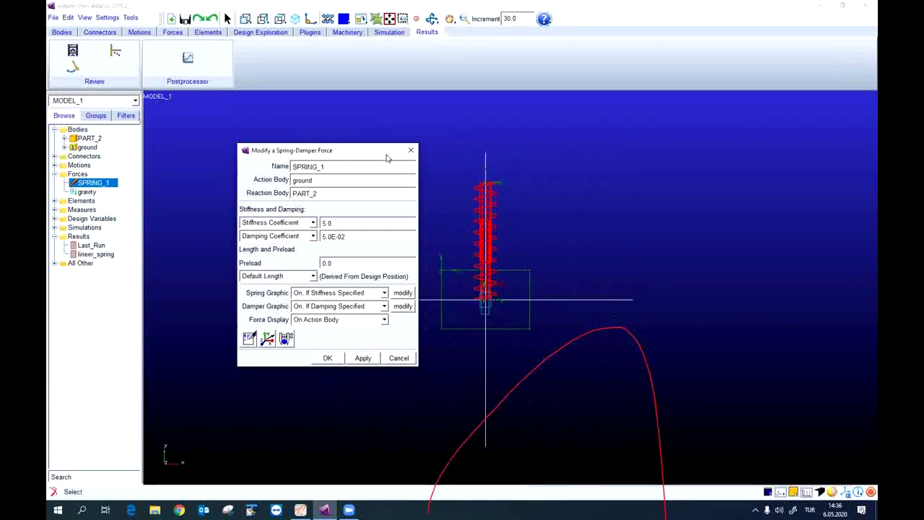
{"action": "left_click", "coordinate": [411, 149]}
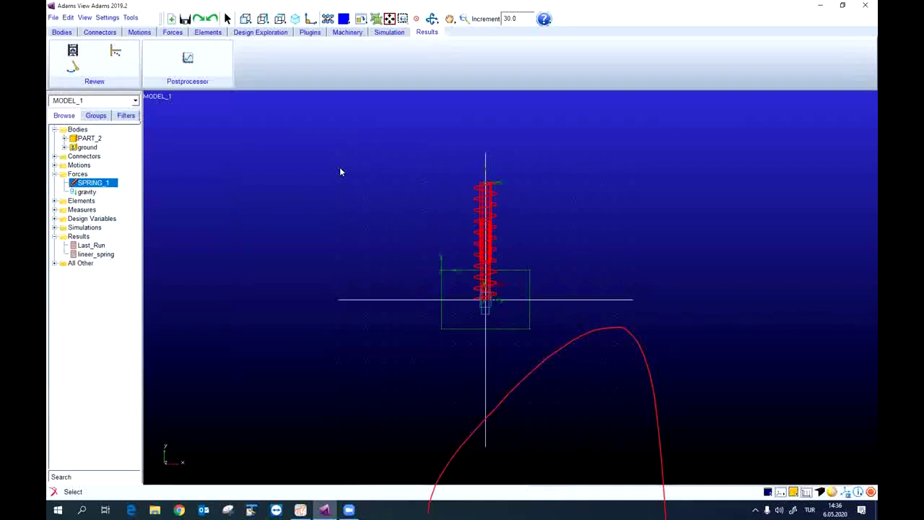
Deactivate SPRING_1 together with its dependents.
{"action": "right_click", "coordinate": [99, 187]}
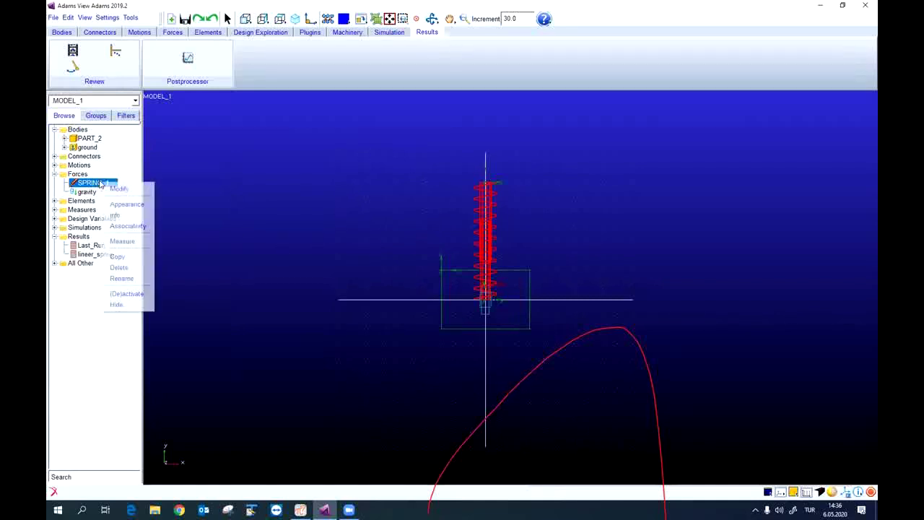
{"action": "left_click", "coordinate": [214, 181]}
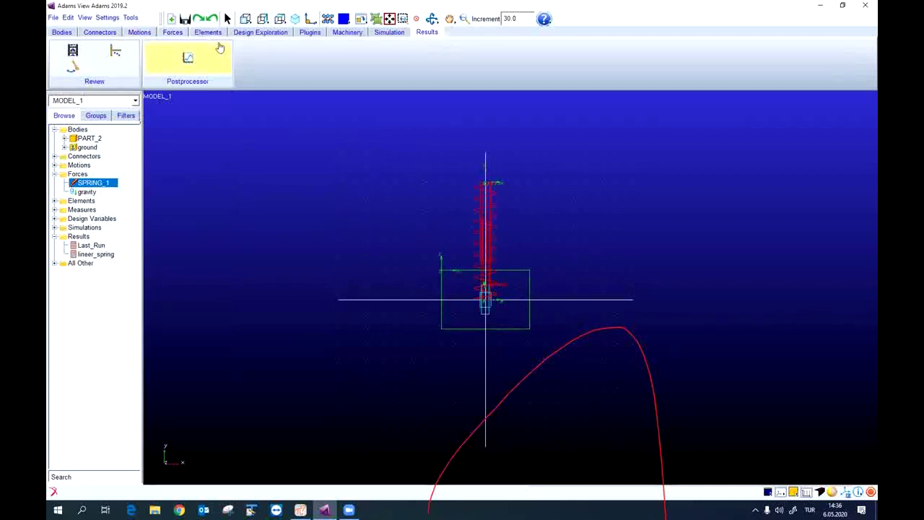
{"action": "left_click", "coordinate": [172, 32]}
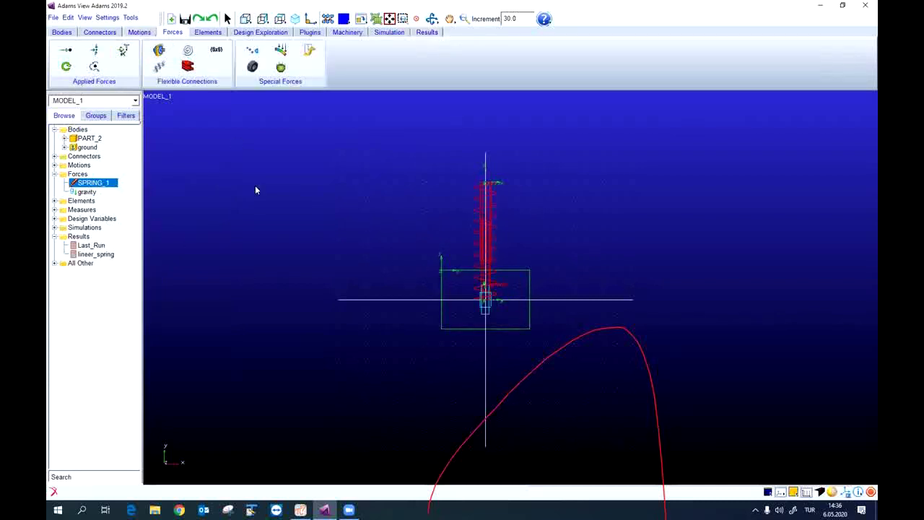
{"action": "right_click", "coordinate": [93, 185]}
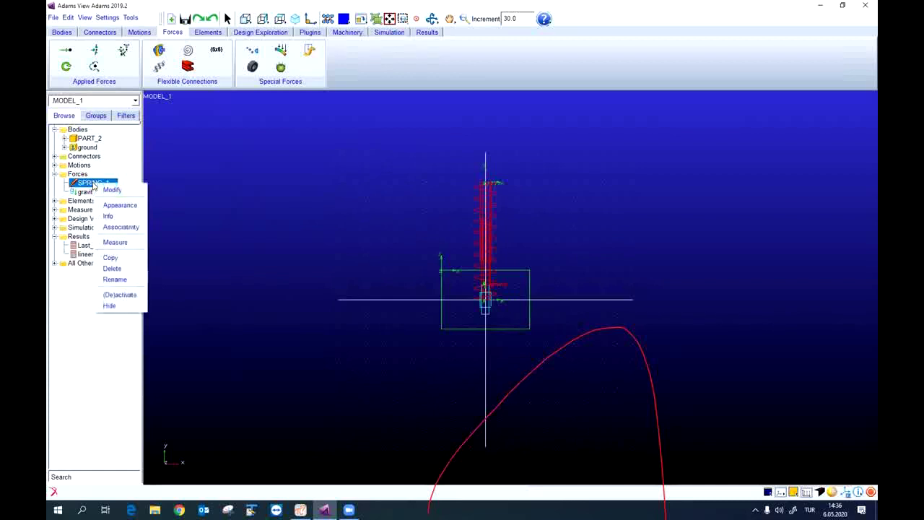
{"action": "left_click", "coordinate": [139, 296]}
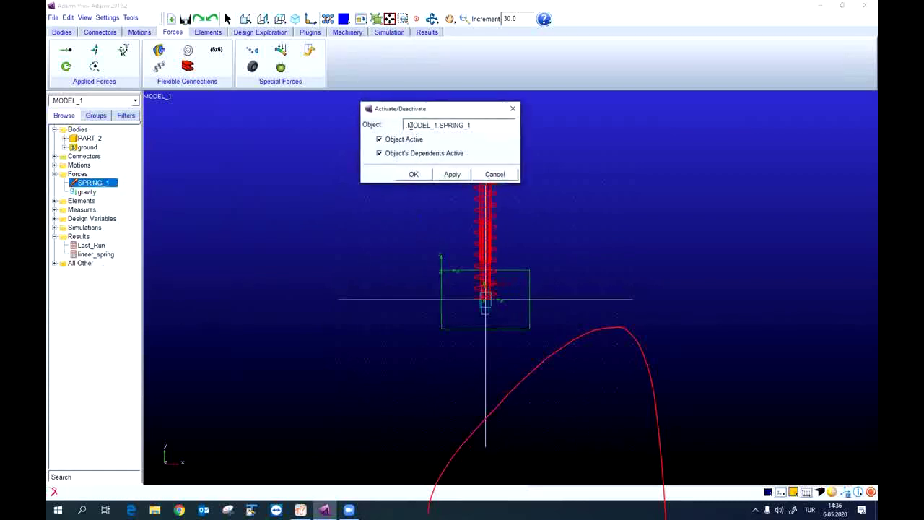
{"action": "left_click_drag", "start_coordinate": [412, 109], "coordinate": [322, 121]}
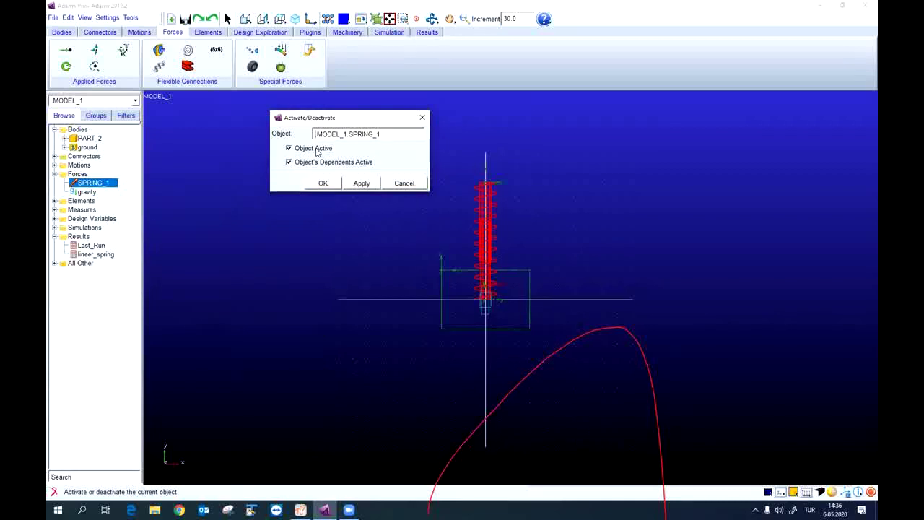
{"action": "left_click", "coordinate": [317, 149]}
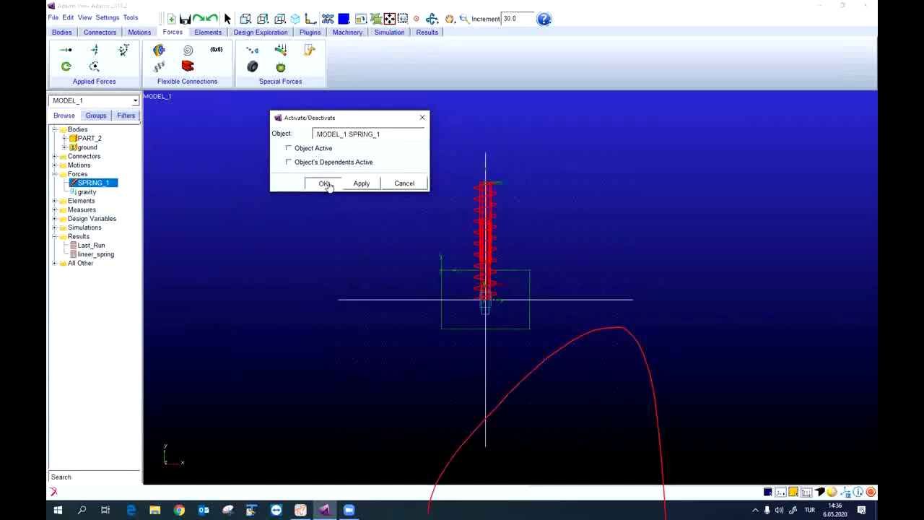
{"action": "left_click", "coordinate": [325, 184]}
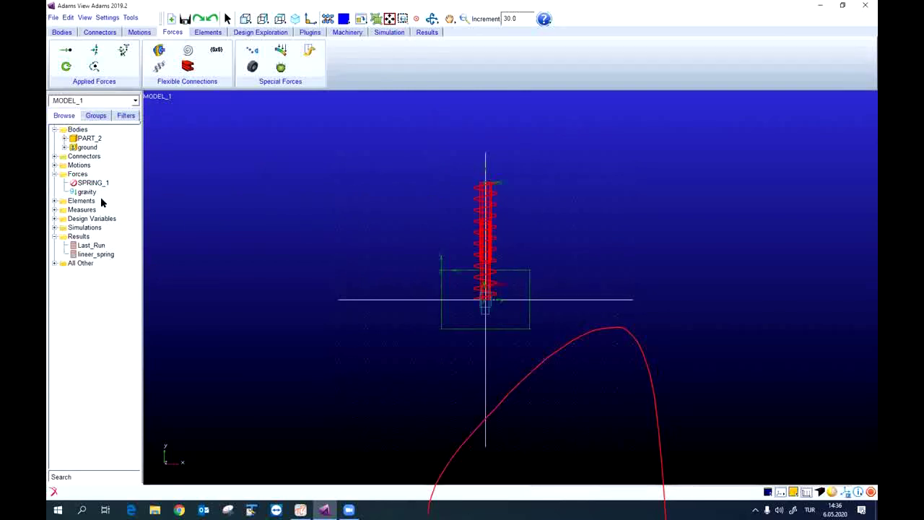
Hide the deactivated SPRING_1 in the model view.
{"action": "left_click", "coordinate": [490, 185]}
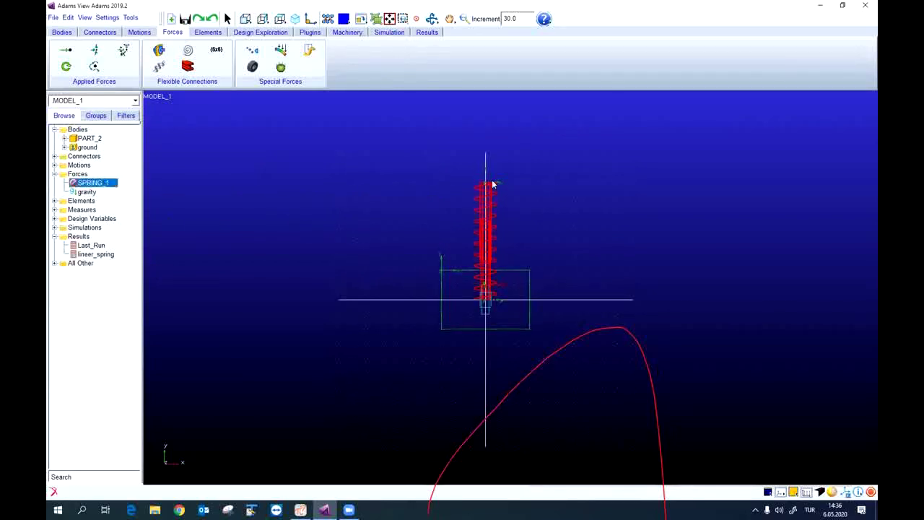
{"action": "right_click", "coordinate": [88, 181]}
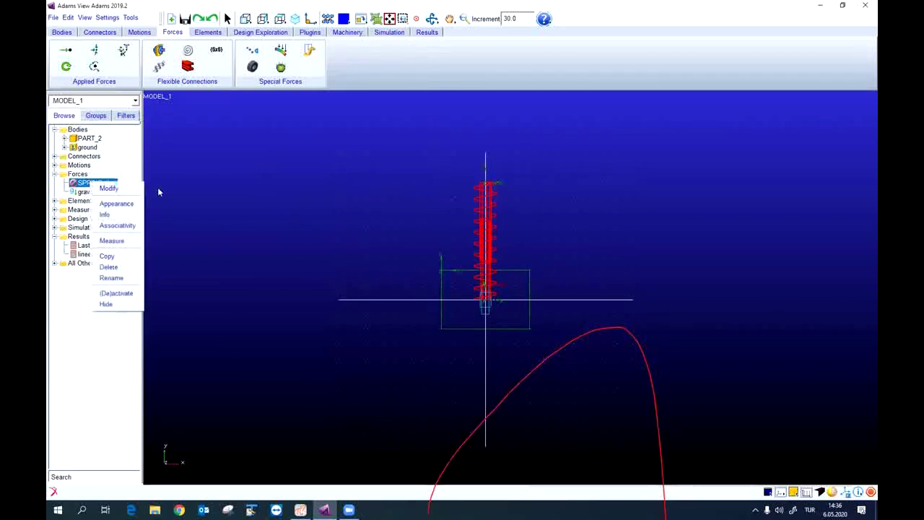
{"action": "left_click", "coordinate": [122, 306]}
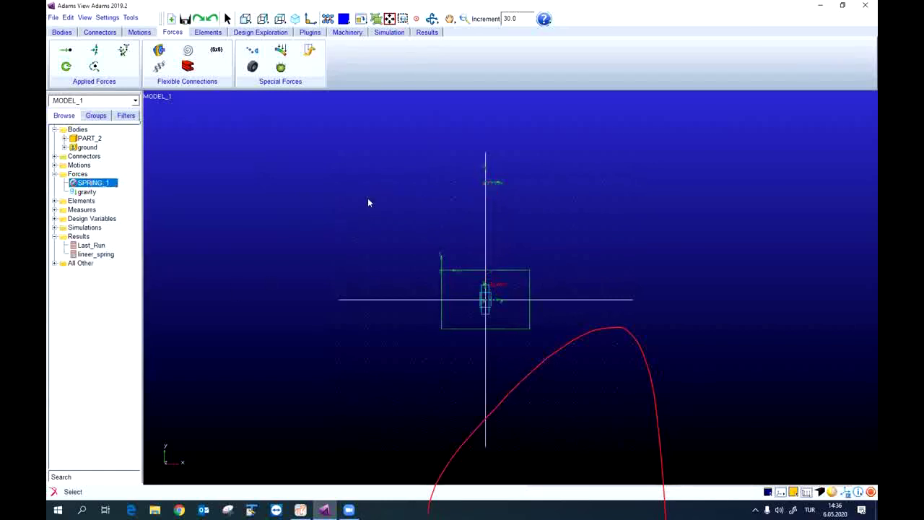
{"action": "left_click", "coordinate": [54, 174]}
{"action": "left_click", "coordinate": [54, 174]}
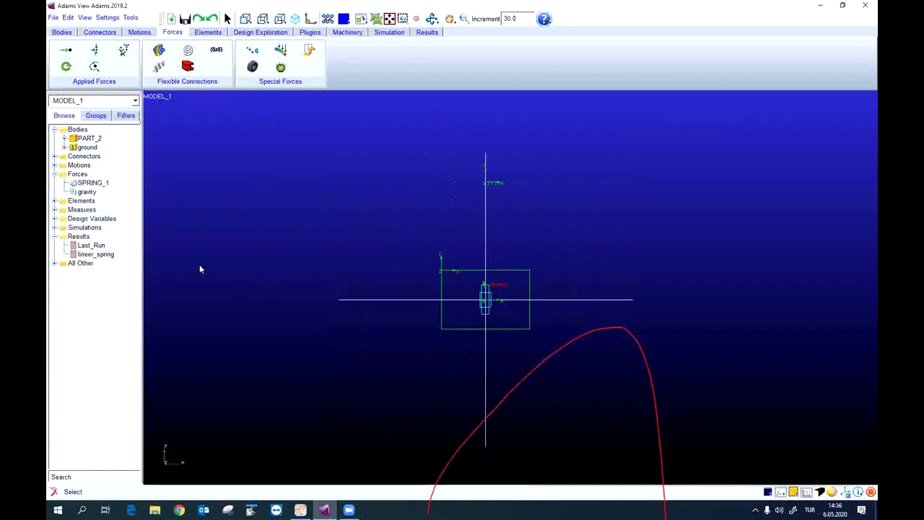
Check the activation settings of the hidden SPRING_1 without changing them.
{"action": "right_click", "coordinate": [96, 185]}
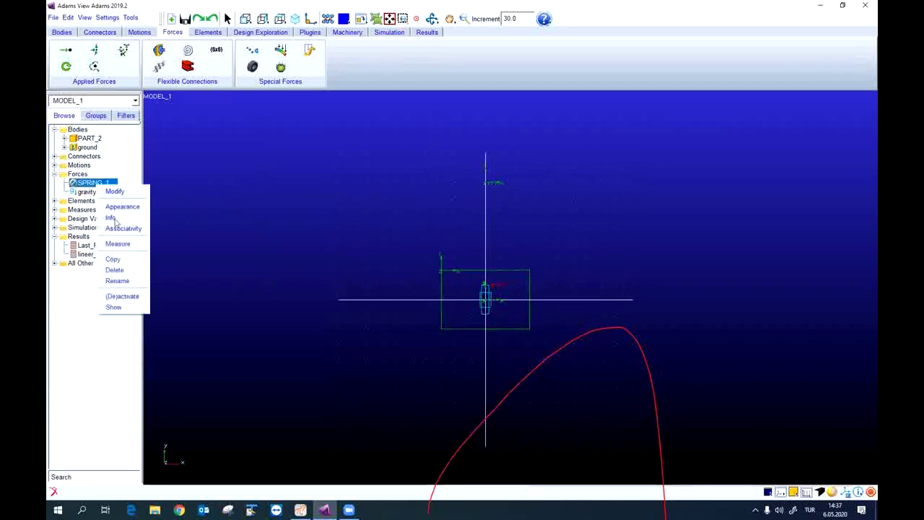
{"action": "left_click", "coordinate": [121, 296]}
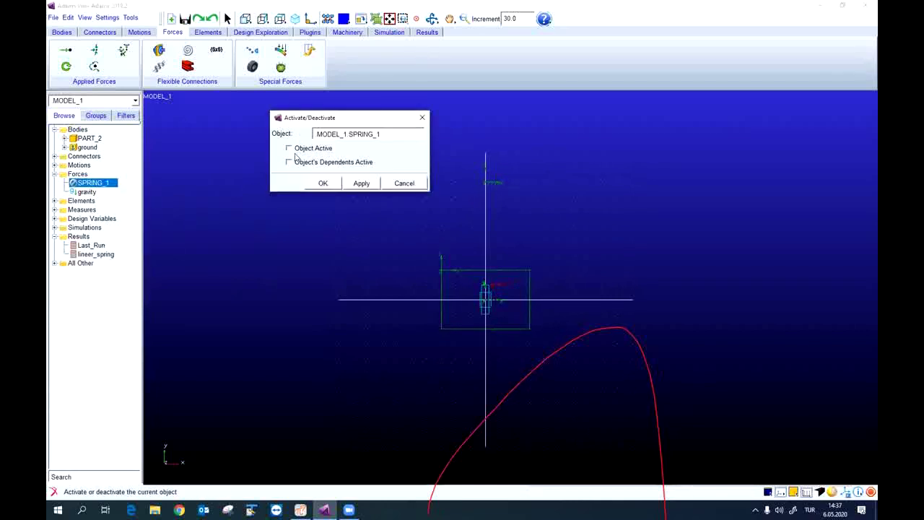
{"action": "left_click", "coordinate": [422, 117]}
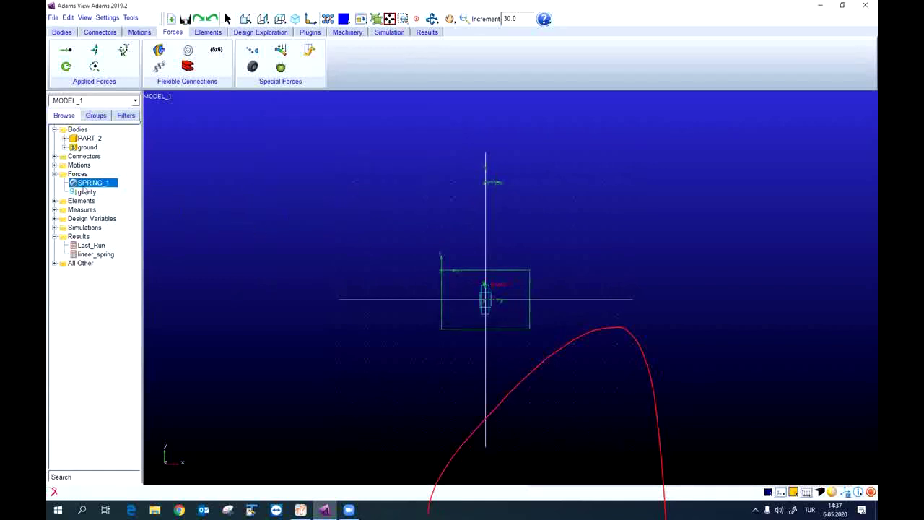
{"action": "left_click", "coordinate": [55, 165]}
{"action": "left_click", "coordinate": [55, 165]}
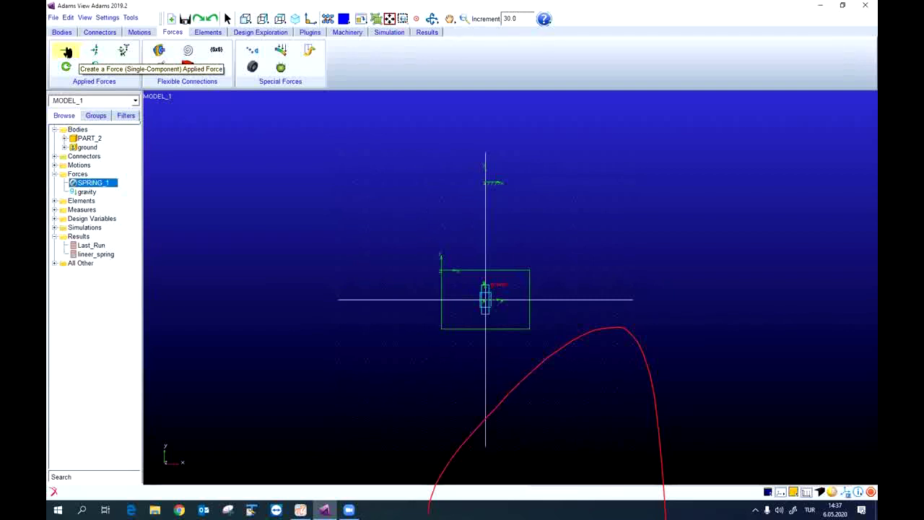
Set up a single-component applied force with run-time direction Two Bodies and a Constant characteristic.
{"action": "left_click", "coordinate": [70, 54]}
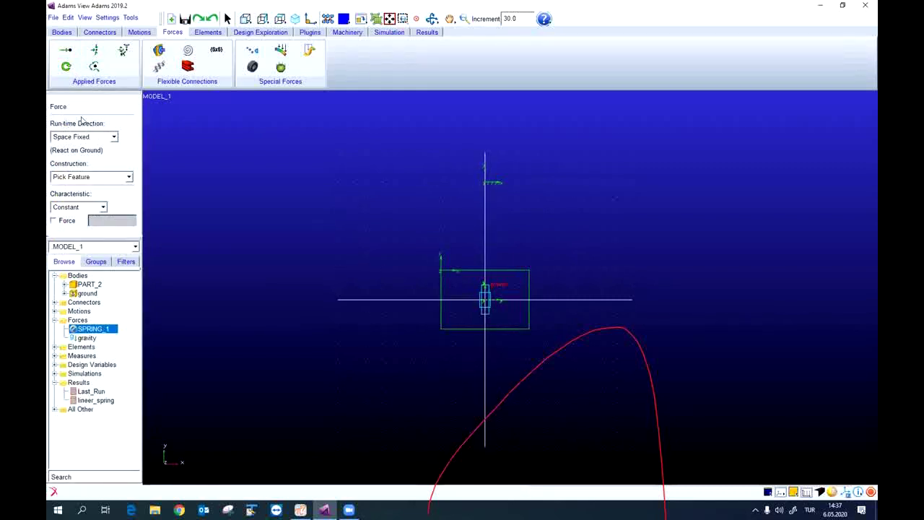
{"action": "left_click", "coordinate": [113, 137]}
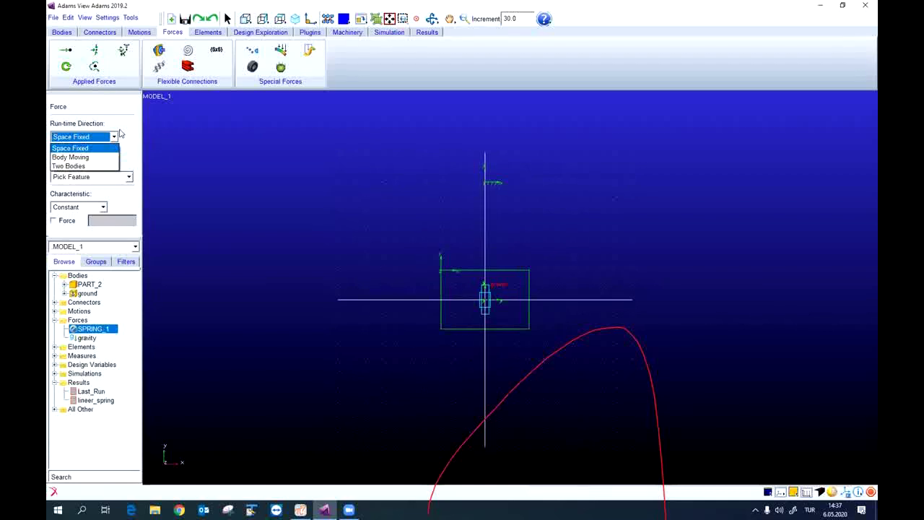
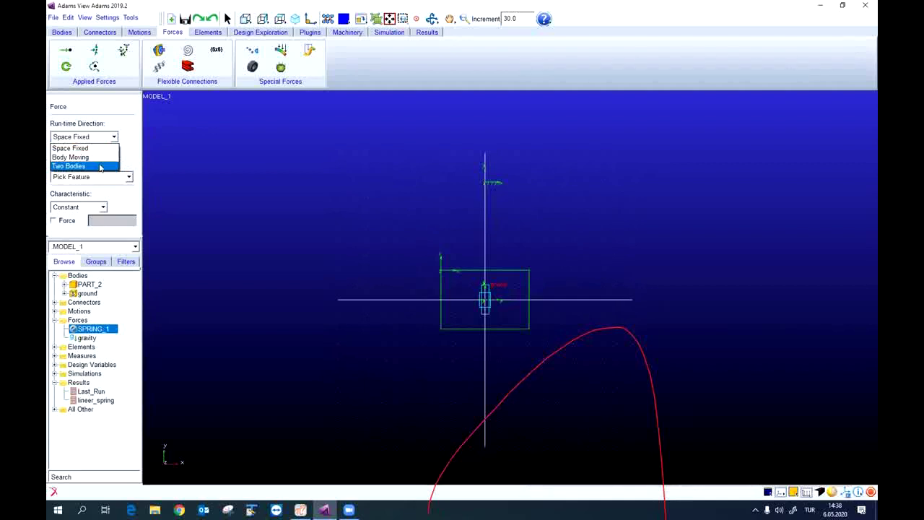
{"action": "left_click", "coordinate": [100, 166]}
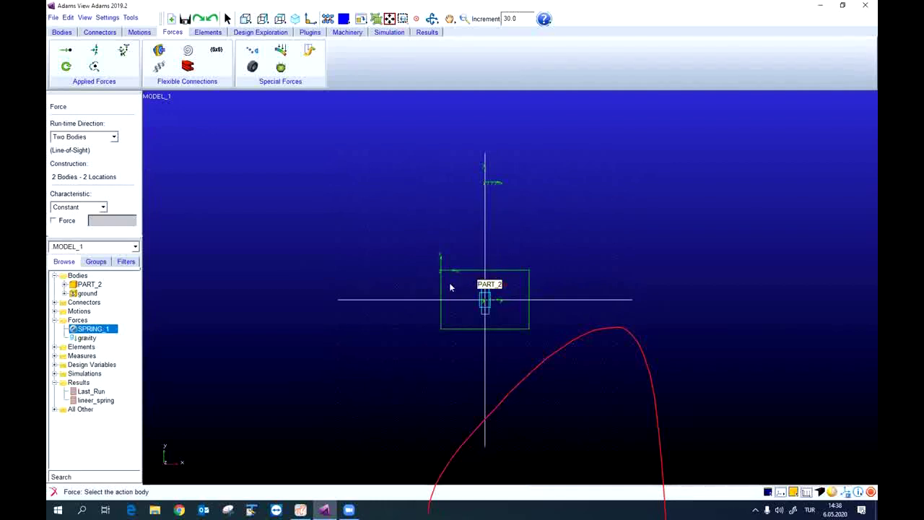
{"action": "left_click", "coordinate": [417, 300]}
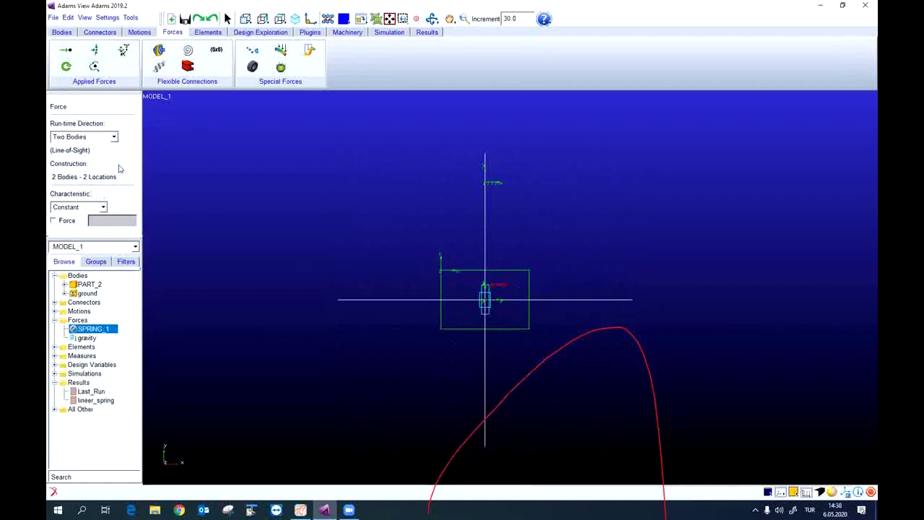
{"action": "left_click", "coordinate": [104, 208]}
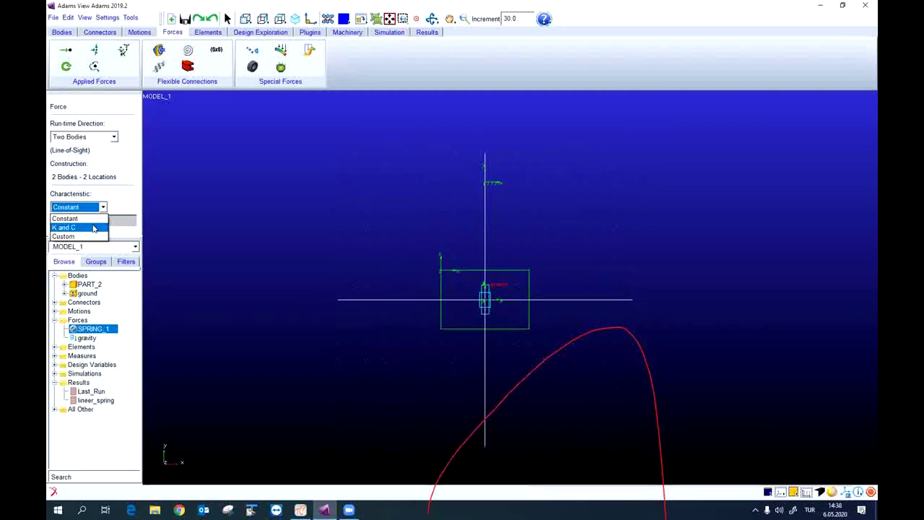
{"action": "left_click", "coordinate": [93, 228]}
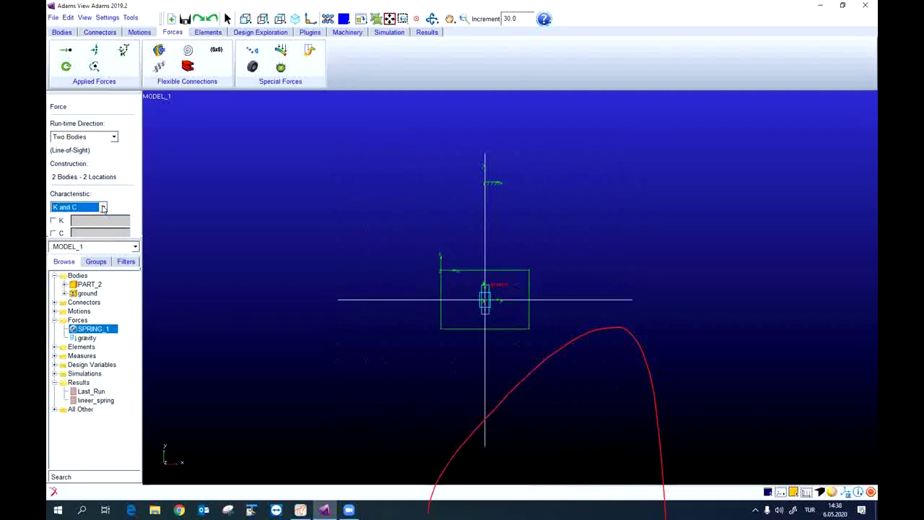
{"action": "left_click", "coordinate": [104, 208]}
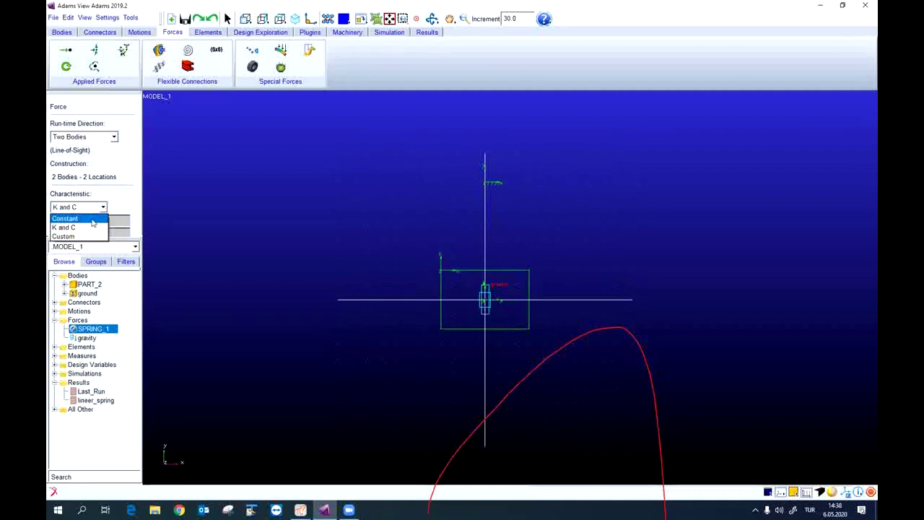
{"action": "left_click", "coordinate": [93, 219]}
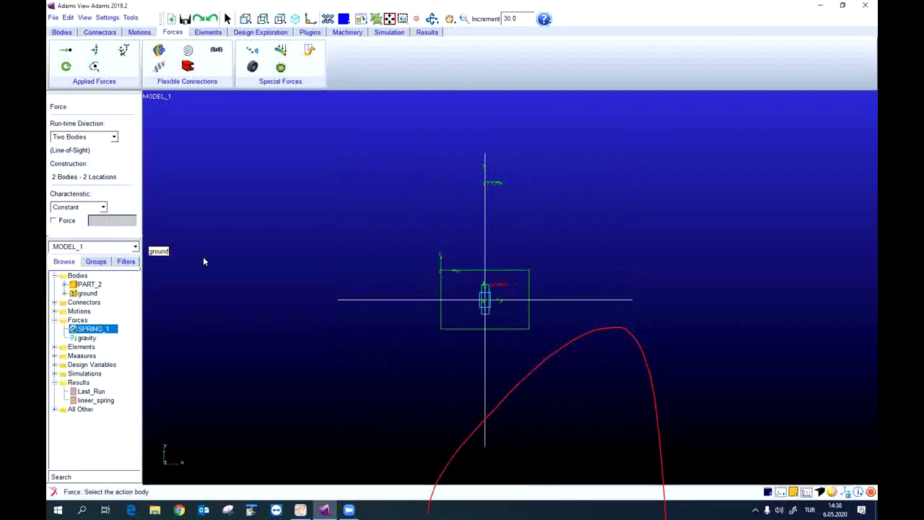
{"action": "left_click", "coordinate": [107, 137]}
{"action": "left_click", "coordinate": [107, 137]}
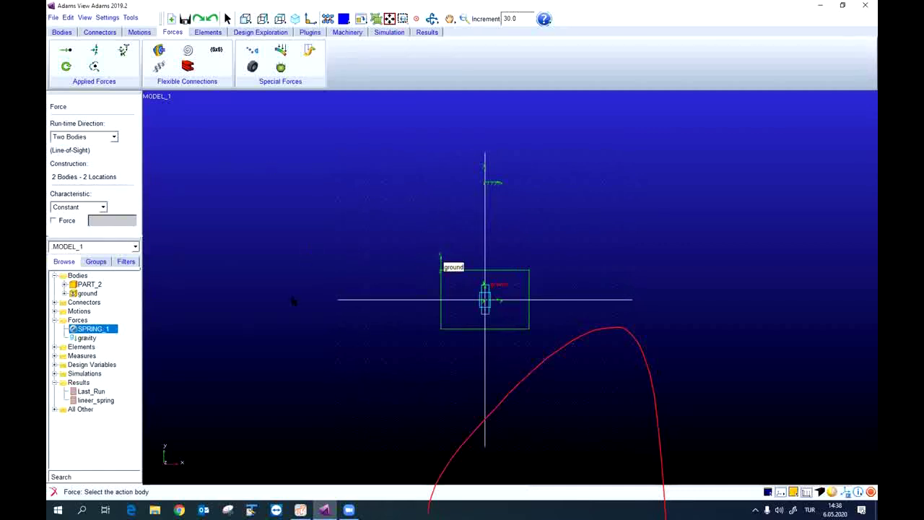
Create the force between PART_2 and ground, acting at the box's centre and reacting at the ground marker above it.
{"action": "left_click", "coordinate": [519, 288]}
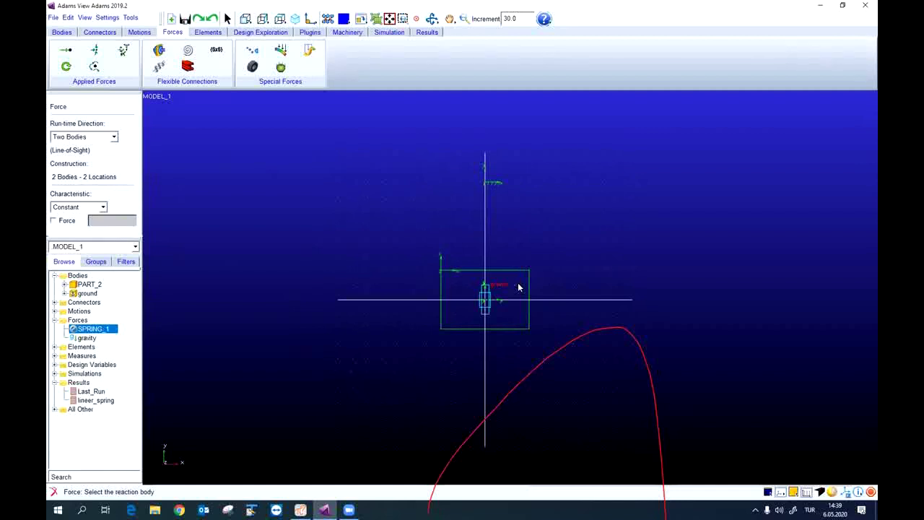
{"action": "left_click", "coordinate": [519, 226]}
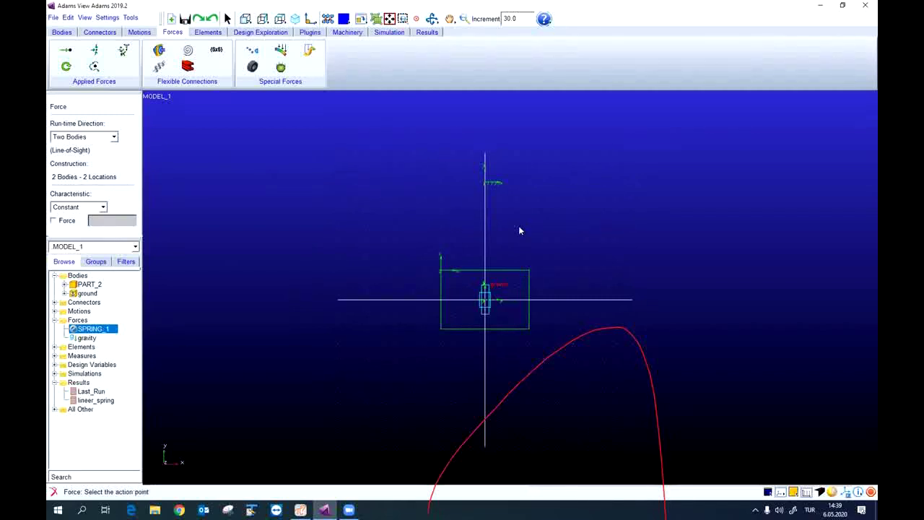
{"action": "left_click", "coordinate": [485, 300]}
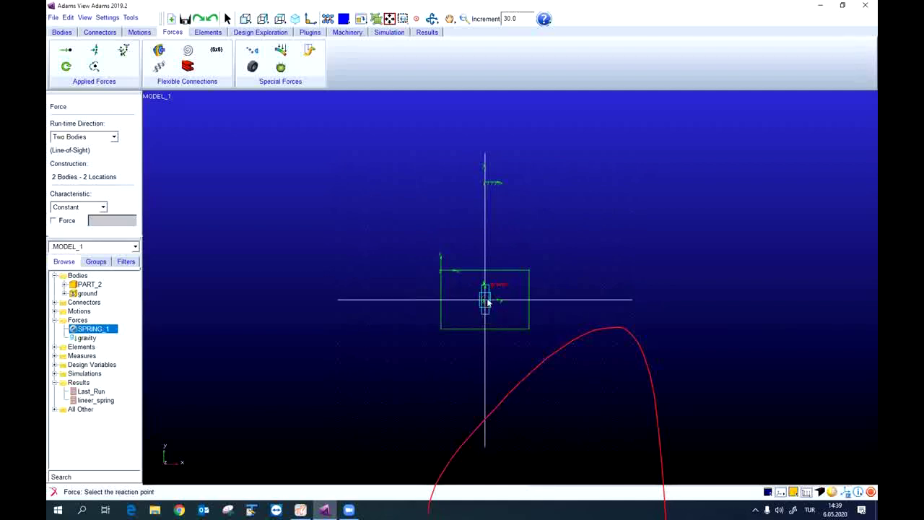
{"action": "left_click", "coordinate": [483, 184]}
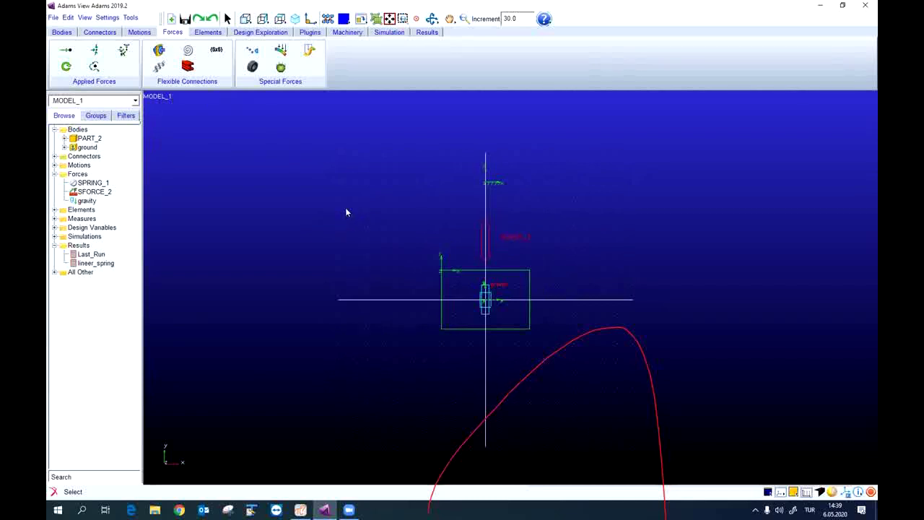
{"action": "right_click", "coordinate": [337, 156]}
{"action": "left_click", "coordinate": [333, 164]}
Start a new 2D spline and open spring_data.xlsx in Excel, placing its window beside the spline's data table.
{"action": "left_click", "coordinate": [208, 32]}
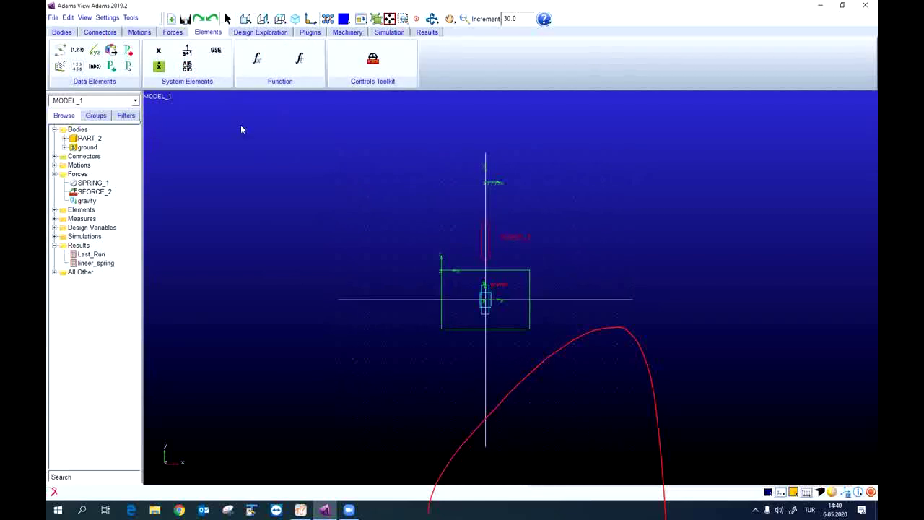
{"action": "left_click", "coordinate": [61, 52]}
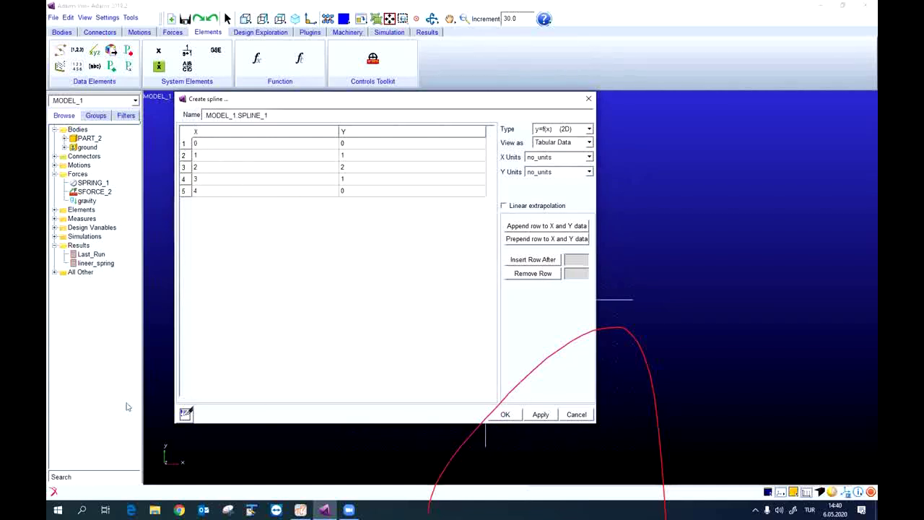
{"action": "left_click", "coordinate": [154, 510]}
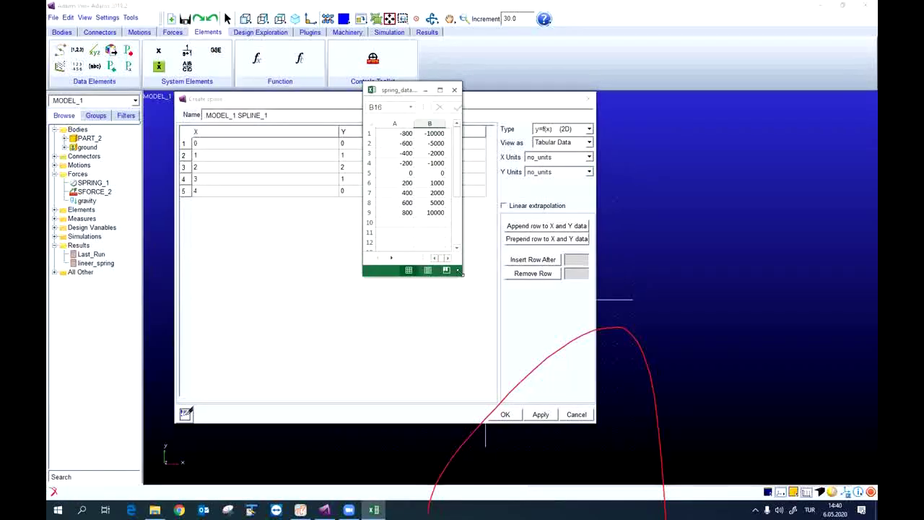
{"action": "left_click_drag", "start_coordinate": [460, 272], "coordinate": [571, 360]}
{"action": "left_click_drag", "start_coordinate": [458, 90], "coordinate": [721, 137]}
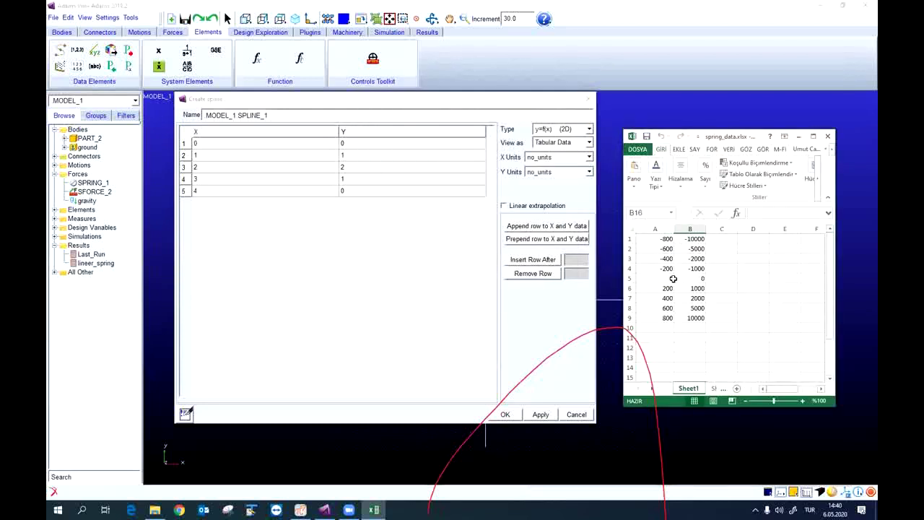
Copy the spring data in A1:B9 from spring_data.xlsx into the X and Y table of the new spline.
{"action": "left_click", "coordinate": [661, 238]}
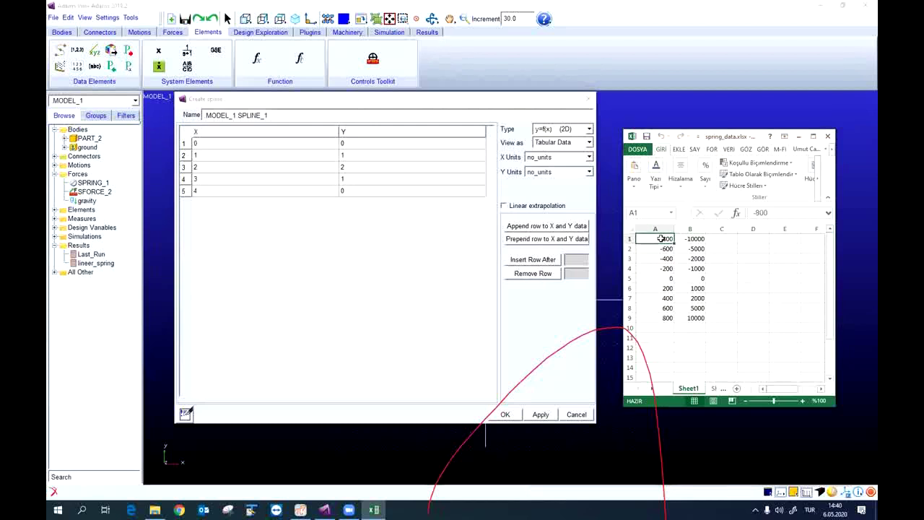
{"action": "left_click_drag", "start_coordinate": [661, 238], "coordinate": [687, 318]}
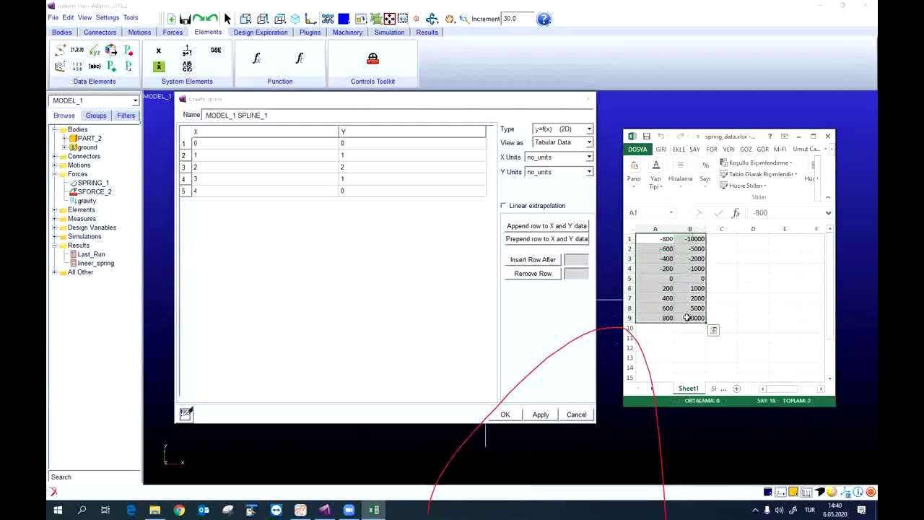
{"action": "key", "text": "ctrl+c"}
{"action": "left_click", "coordinate": [244, 145]}
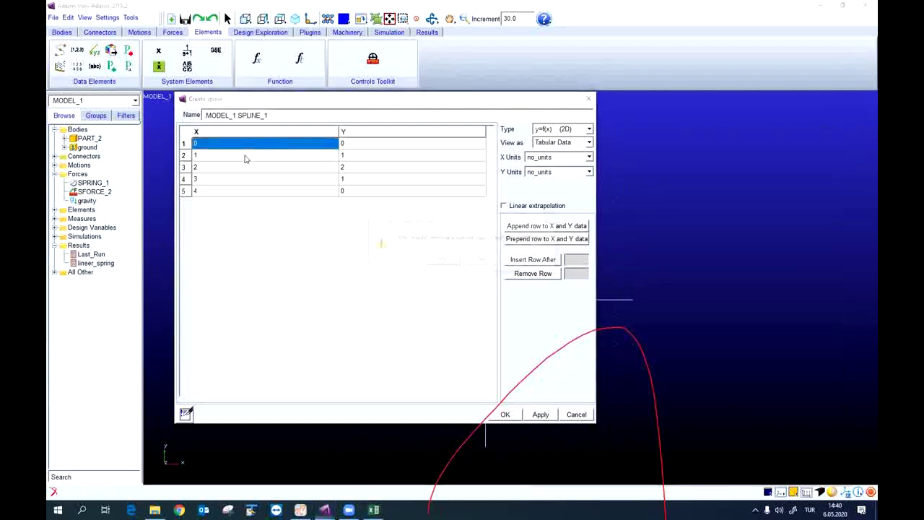
{"action": "left_click", "coordinate": [441, 260]}
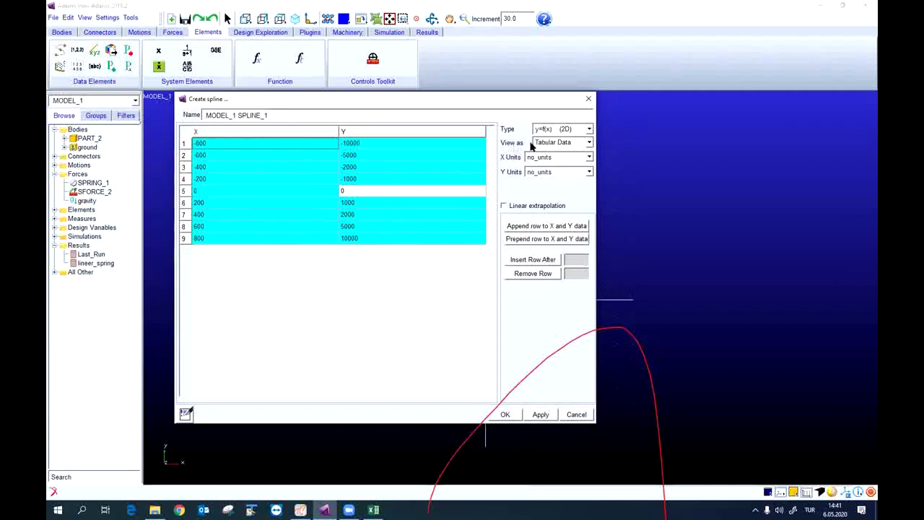
Preview the spline data as a plot, return to the tabular view and create the spline.
{"action": "left_click", "coordinate": [566, 144]}
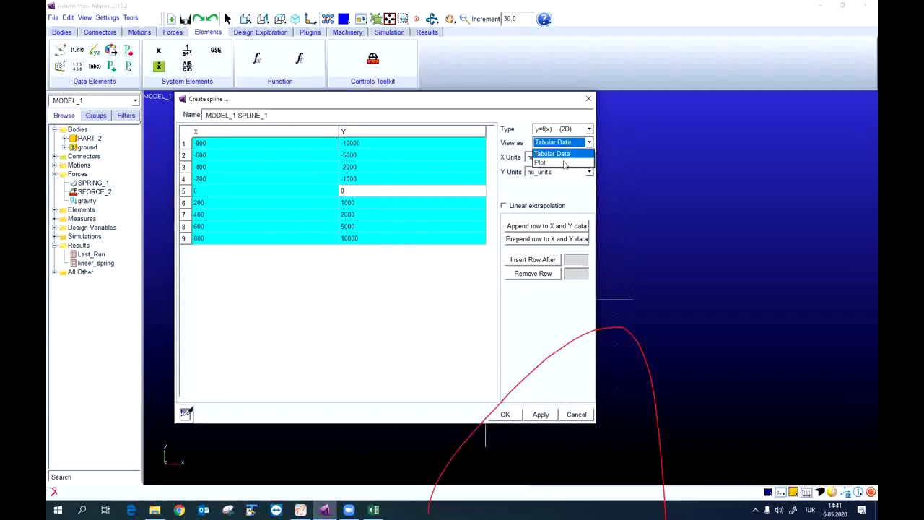
{"action": "left_click", "coordinate": [564, 163]}
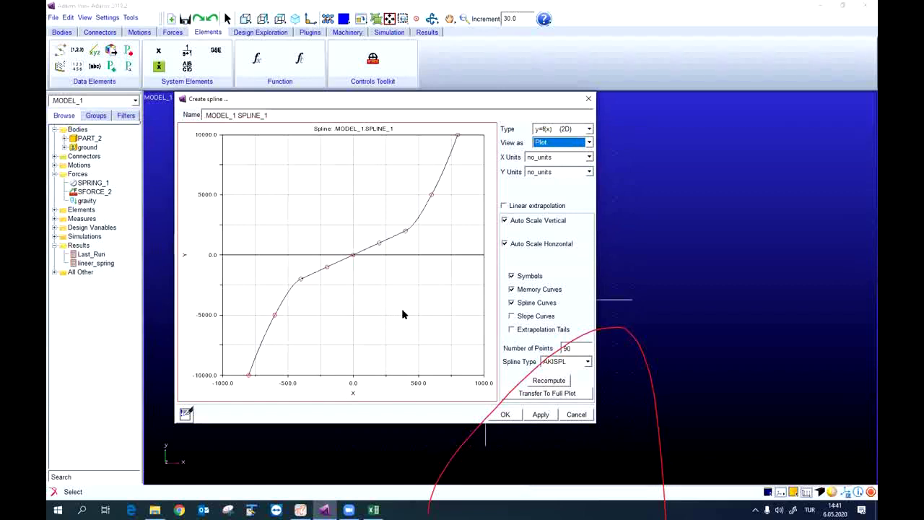
{"action": "left_click", "coordinate": [575, 147]}
{"action": "left_click", "coordinate": [560, 152]}
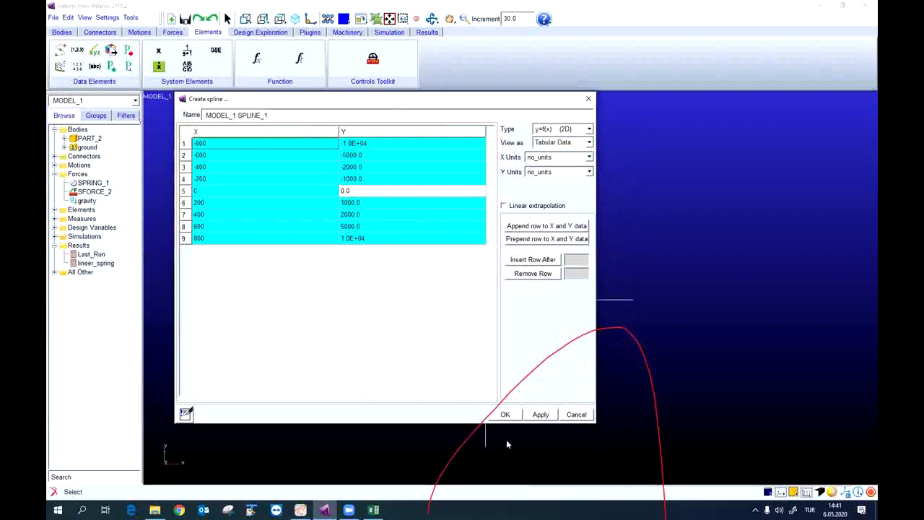
{"action": "left_click", "coordinate": [506, 415]}
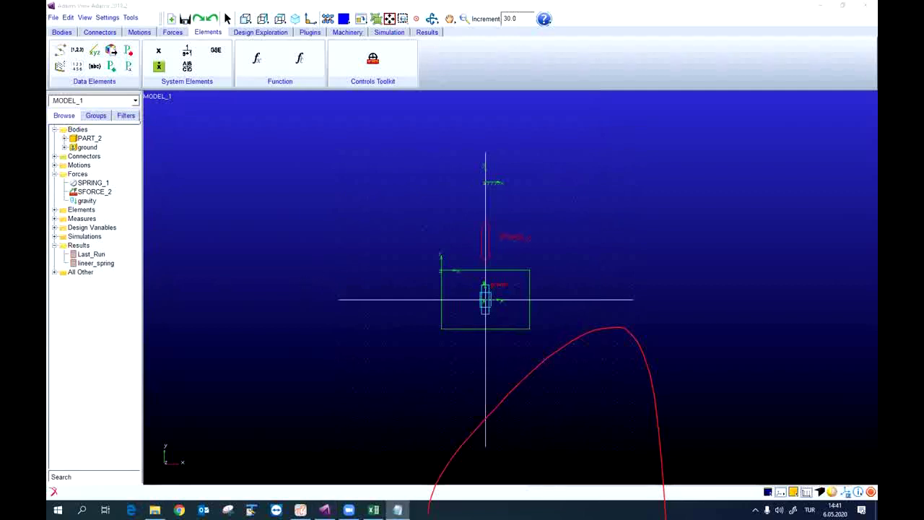
Review the comma-separated values in spring_data.txt, close the file and return to Adams View.
{"action": "left_click_drag", "start_coordinate": [277, 247], "coordinate": [233, 161]}
{"action": "left_click", "coordinate": [313, 179]}
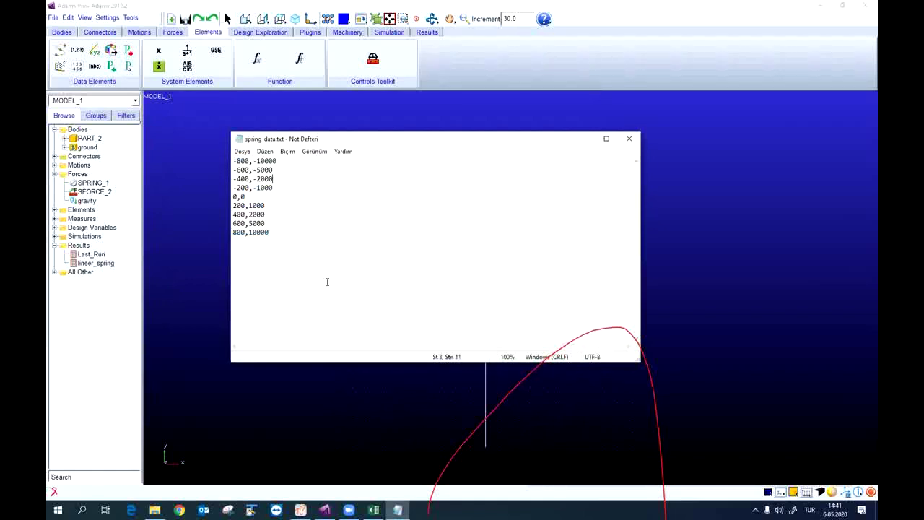
{"action": "left_click", "coordinate": [322, 220]}
{"action": "left_click", "coordinate": [629, 141]}
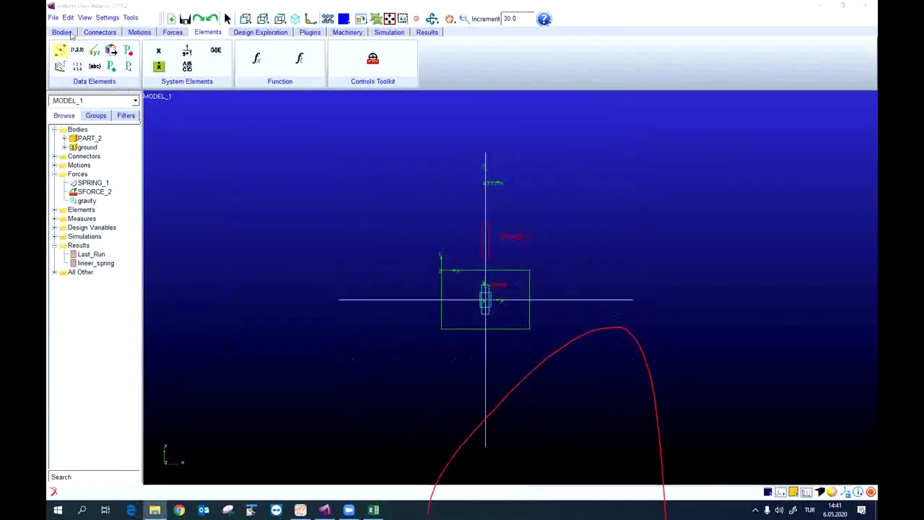
{"action": "left_click", "coordinate": [99, 8]}
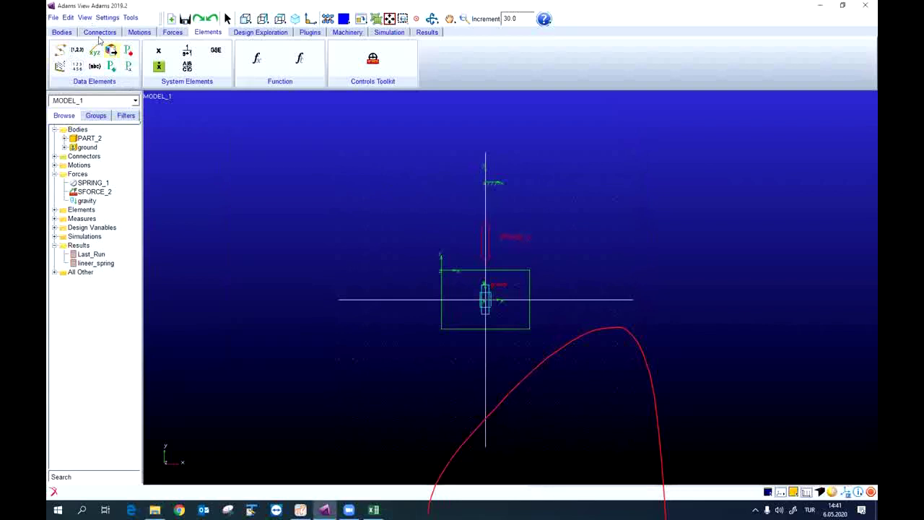
Set up a Test Data file import that creates splines from spring_data.txt in the web_semineri folder.
{"action": "left_click", "coordinate": [53, 18]}
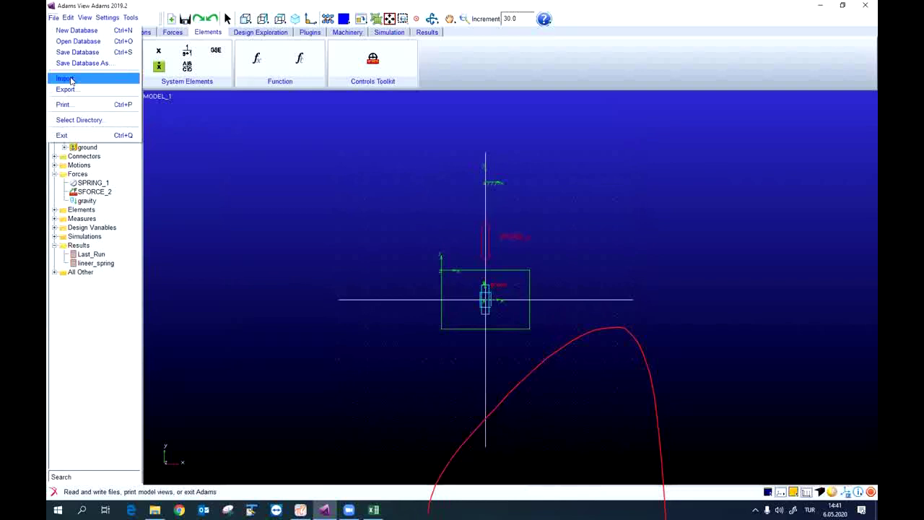
{"action": "left_click", "coordinate": [70, 80]}
{"action": "left_click_drag", "start_coordinate": [419, 205], "coordinate": [364, 136]}
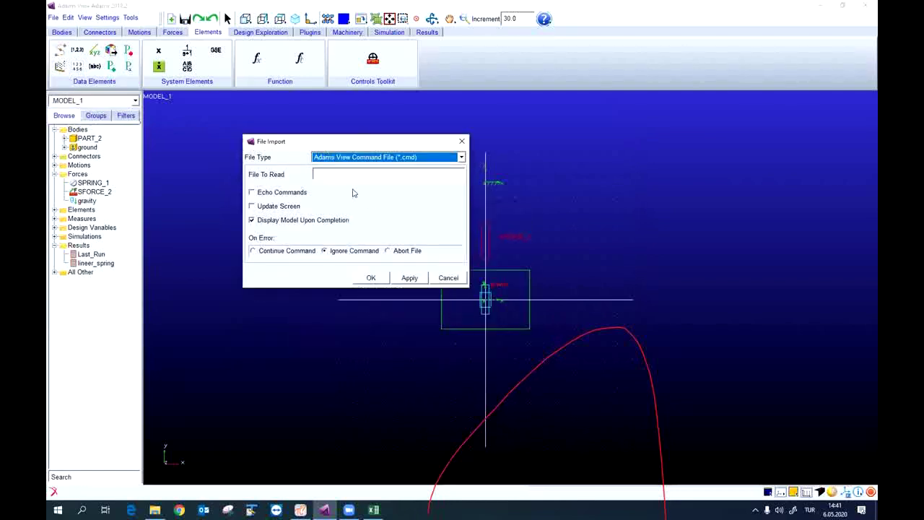
{"action": "left_click", "coordinate": [447, 158]}
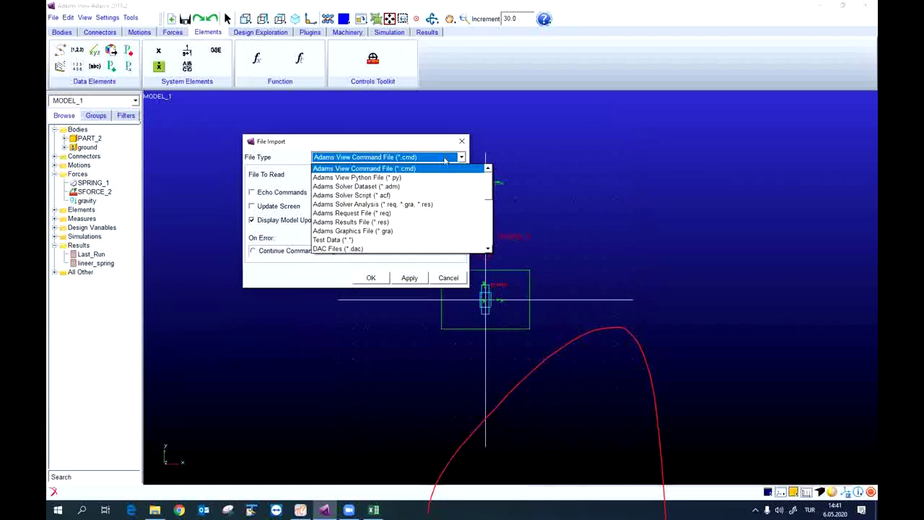
{"action": "left_click", "coordinate": [404, 241]}
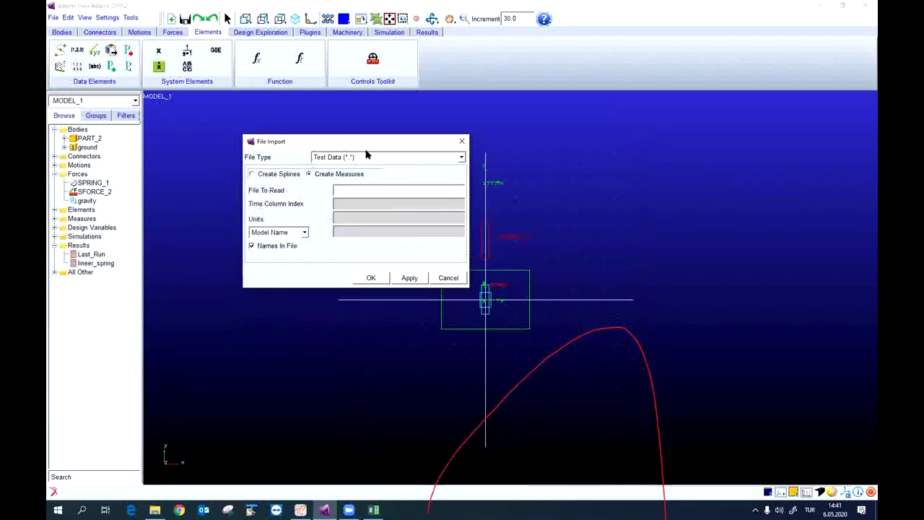
{"action": "left_click", "coordinate": [253, 175]}
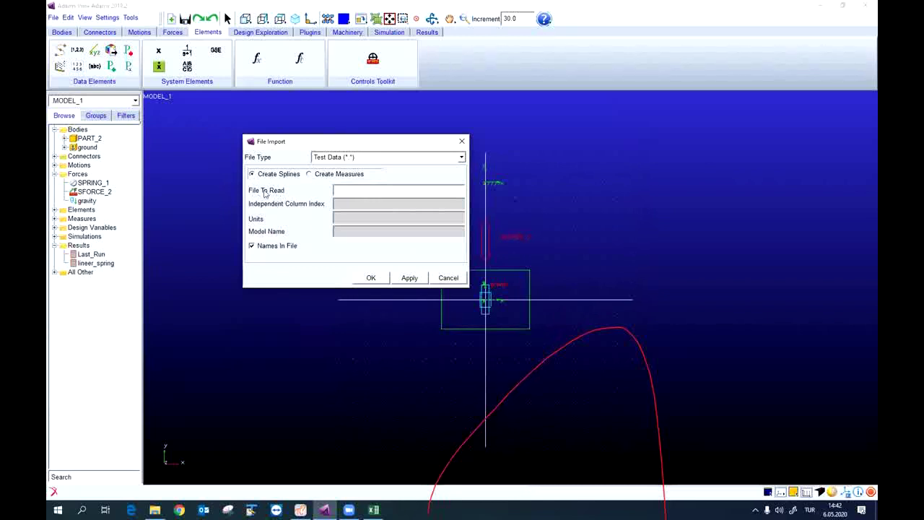
{"action": "double_click", "coordinate": [362, 191]}
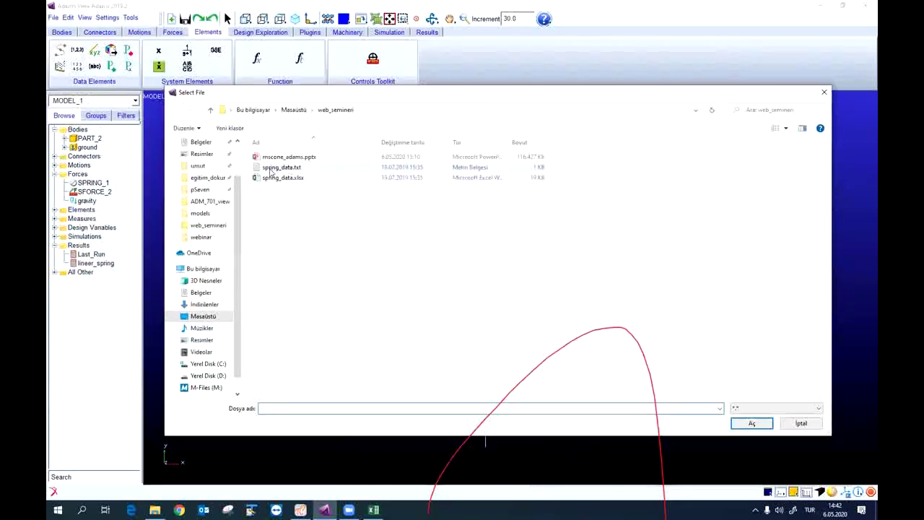
{"action": "left_click", "coordinate": [295, 168]}
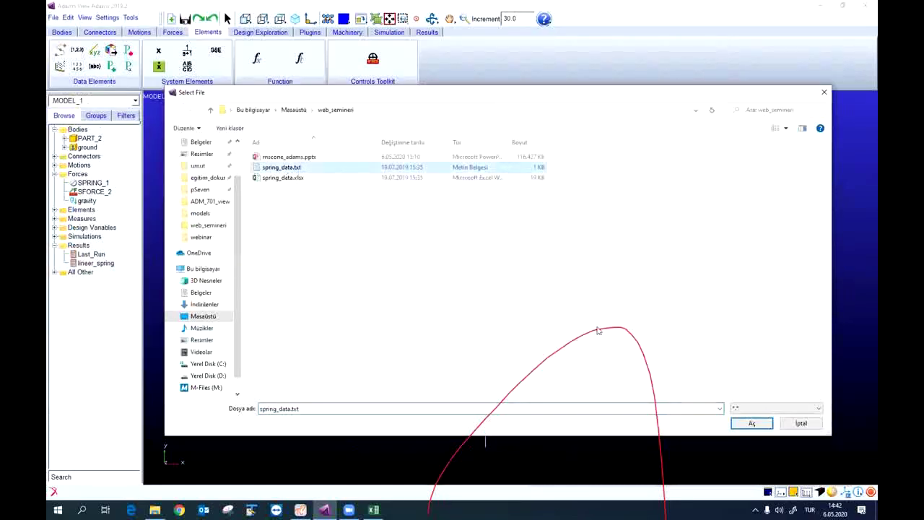
{"action": "left_click", "coordinate": [747, 423]}
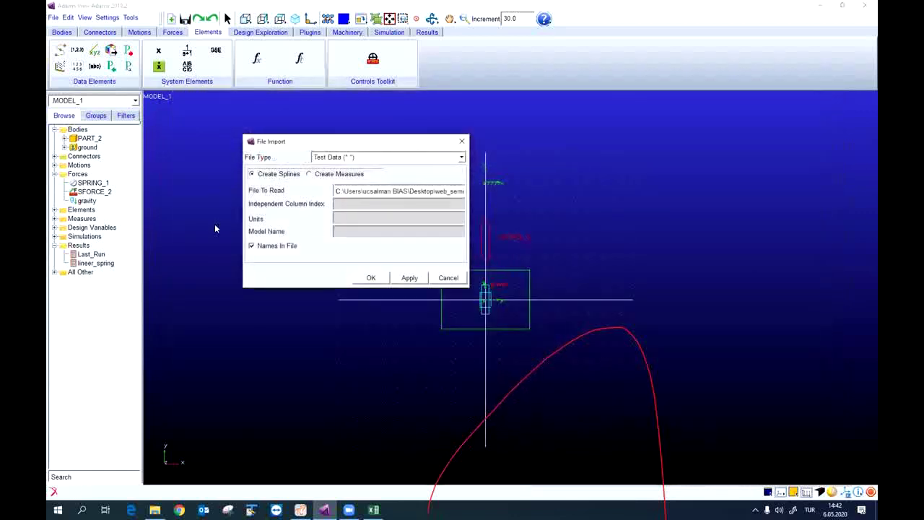
Import the splines into MODEL_1 with independent column index 1 and Names In File turned off.
{"action": "left_click", "coordinate": [350, 206]}
{"action": "double_click", "coordinate": [352, 230]}
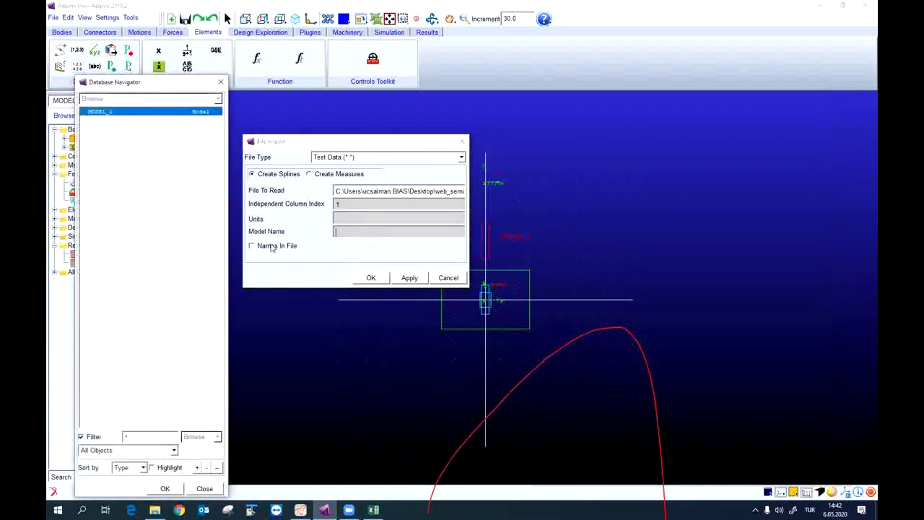
{"action": "double_click", "coordinate": [122, 112]}
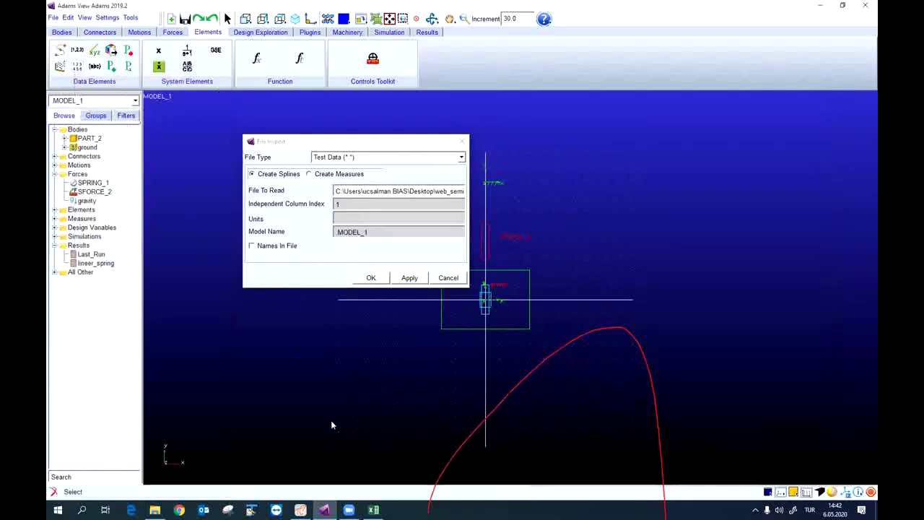
{"action": "left_click_drag", "start_coordinate": [307, 142], "coordinate": [288, 140]}
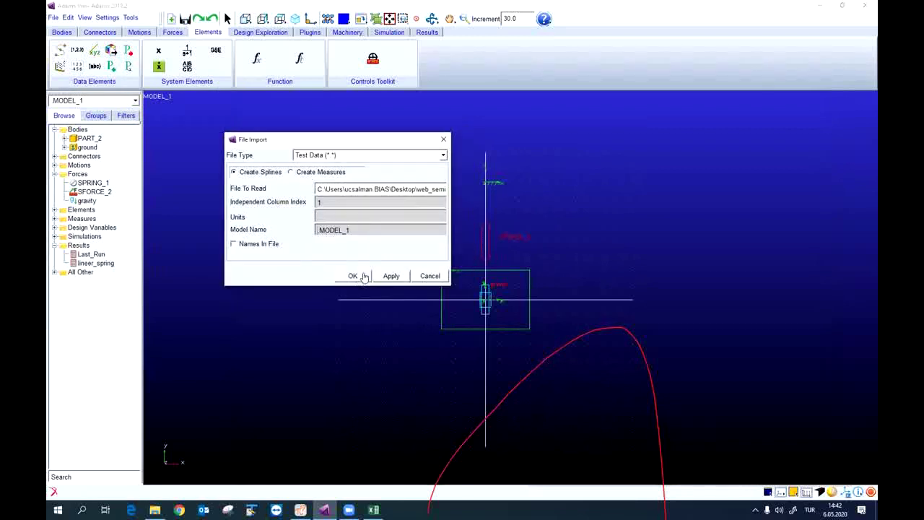
{"action": "left_click", "coordinate": [353, 276]}
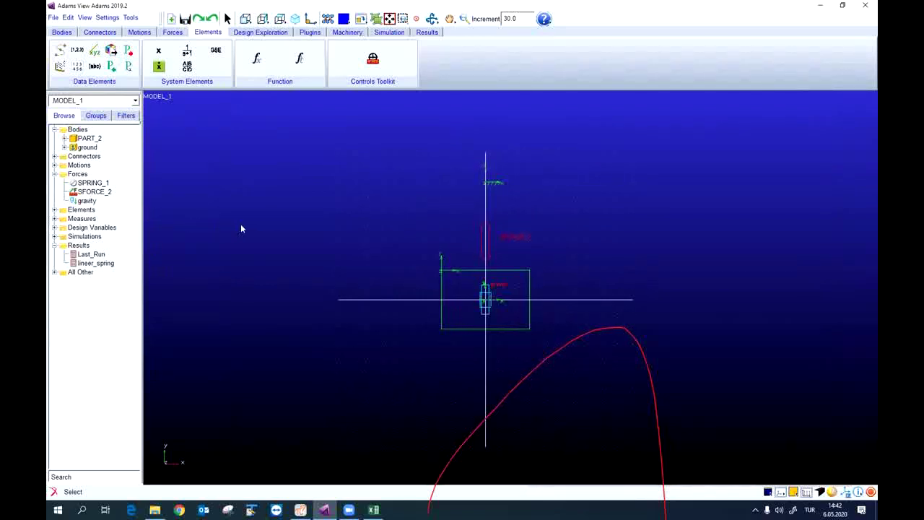
Compare the data tables of SPLINE_1 and SPLINE_2 under the model's data elements.
{"action": "left_click", "coordinate": [54, 210]}
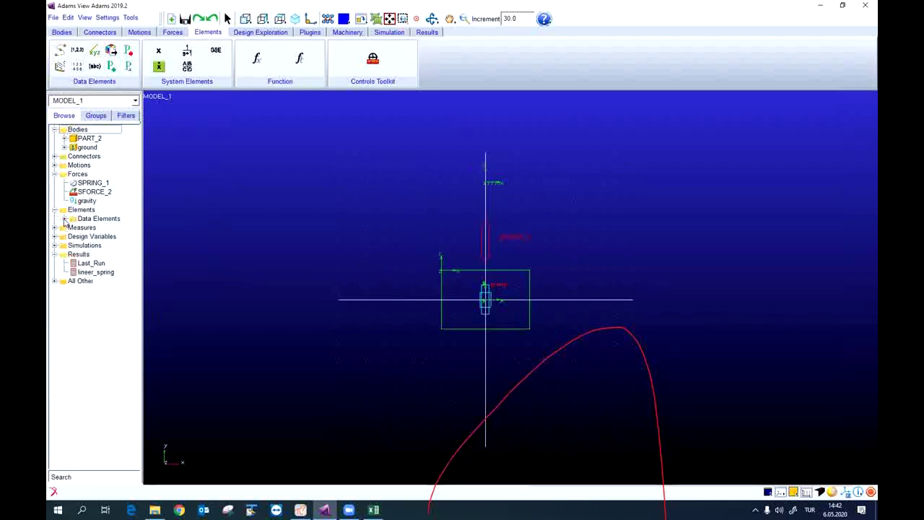
{"action": "left_click", "coordinate": [64, 219]}
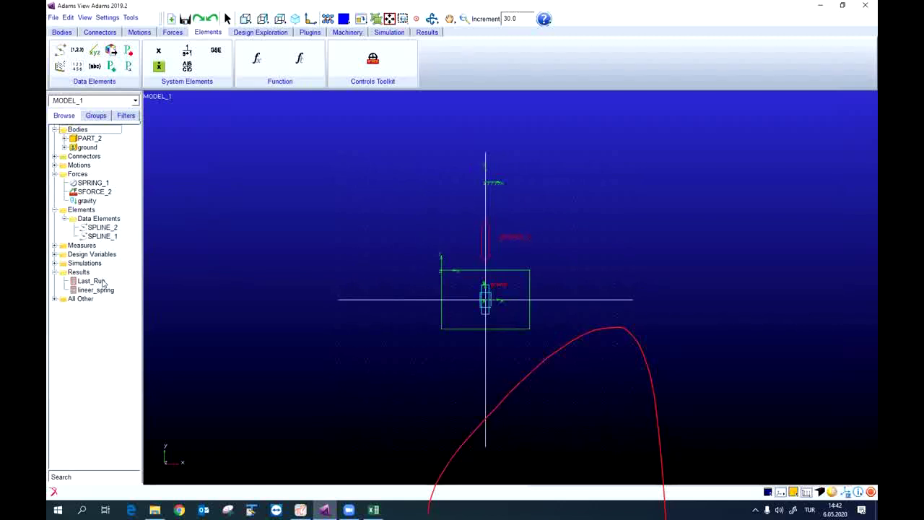
{"action": "double_click", "coordinate": [90, 236]}
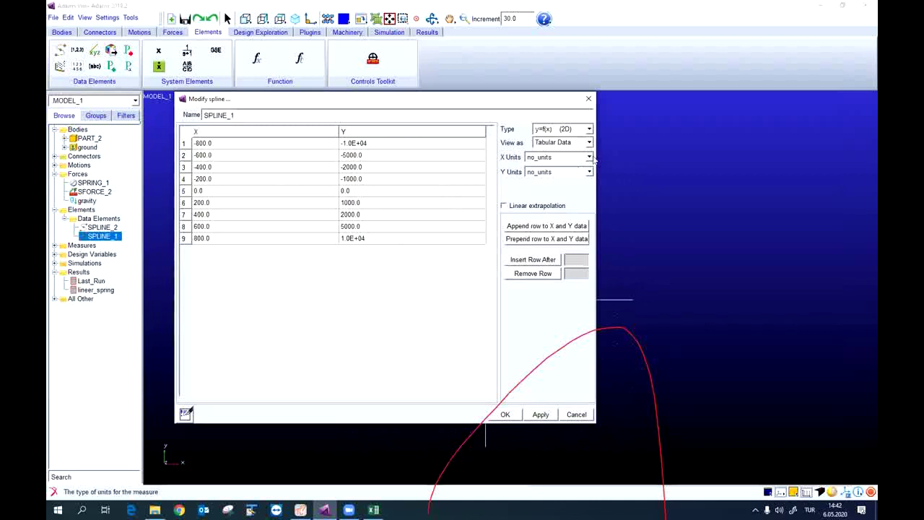
{"action": "left_click", "coordinate": [588, 99]}
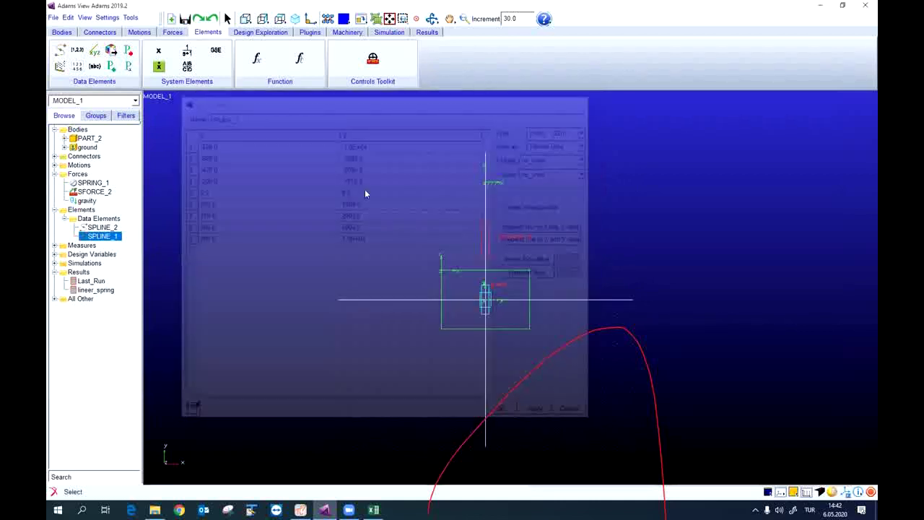
{"action": "double_click", "coordinate": [101, 227]}
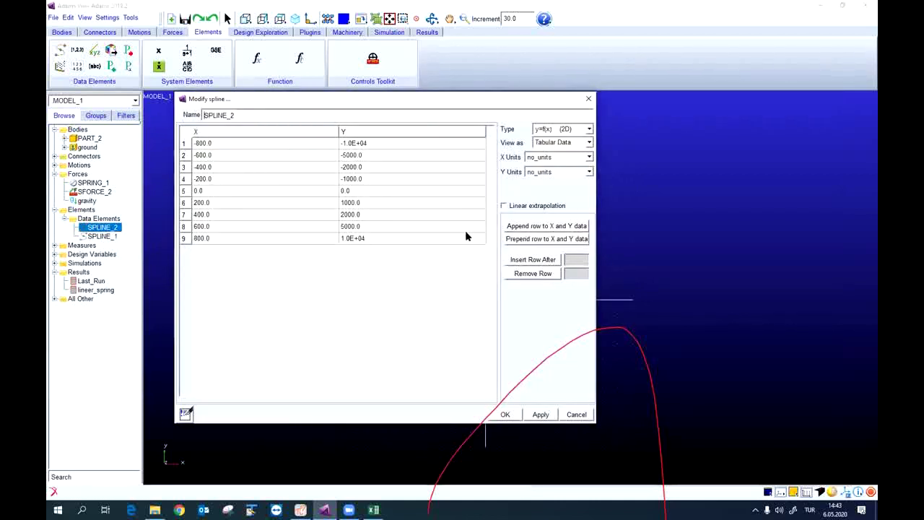
{"action": "left_click", "coordinate": [588, 99]}
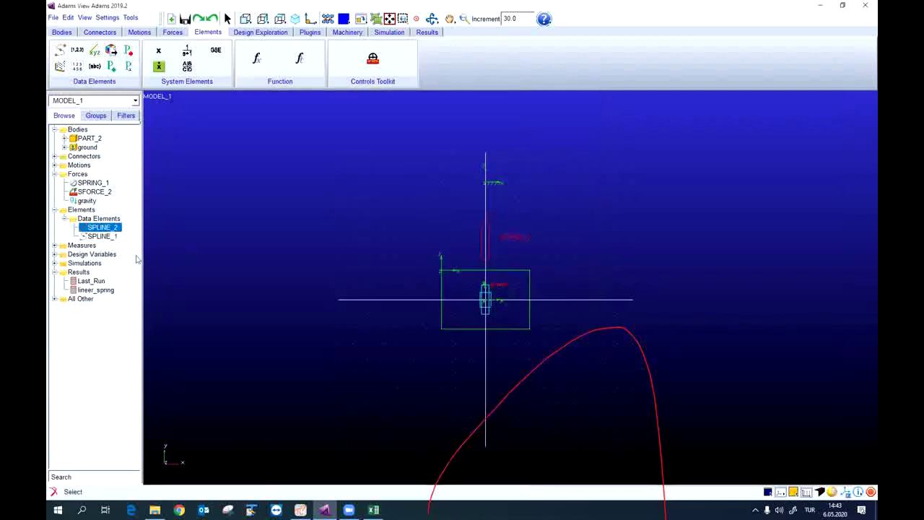
{"action": "left_click", "coordinate": [64, 219]}
{"action": "left_click", "coordinate": [54, 210]}
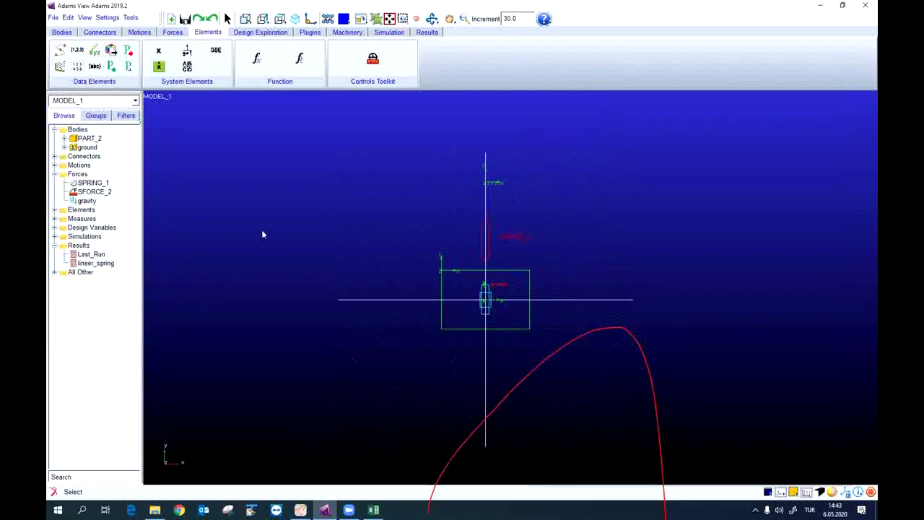
Open the two-body force SFORCE_2 for modification and move its dialog clear of the model tree.
{"action": "left_click", "coordinate": [92, 192]}
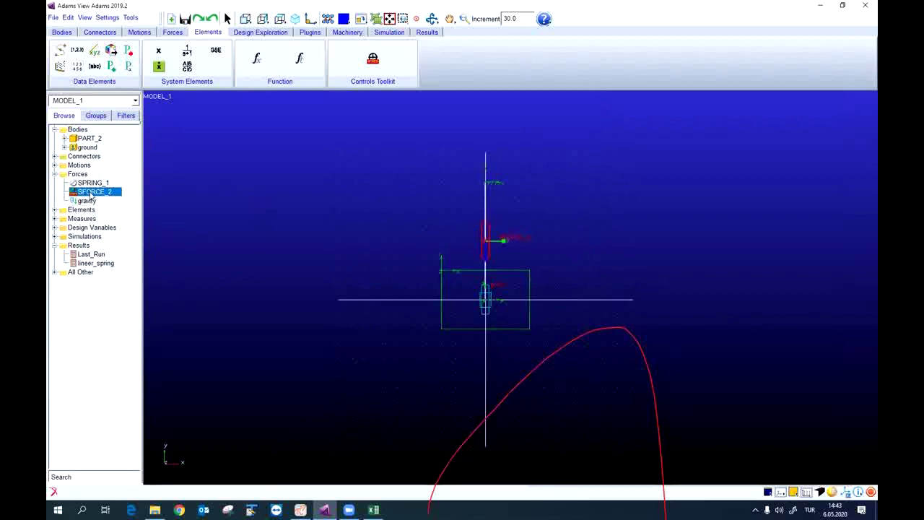
{"action": "right_click", "coordinate": [92, 195]}
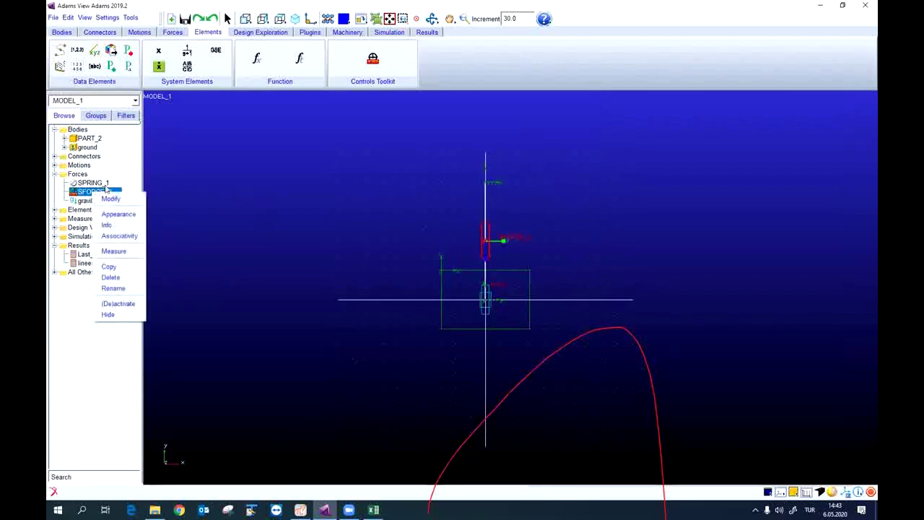
{"action": "left_click", "coordinate": [110, 198]}
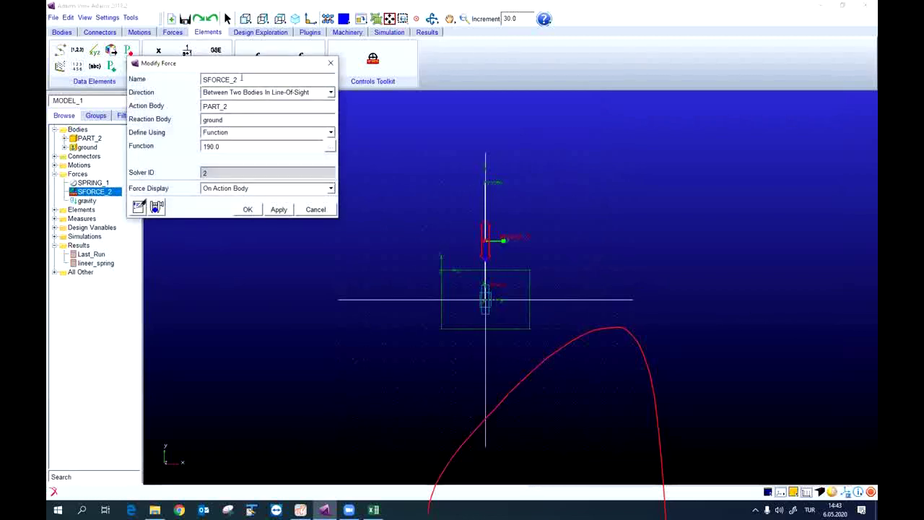
{"action": "left_click_drag", "start_coordinate": [226, 69], "coordinate": [268, 101]}
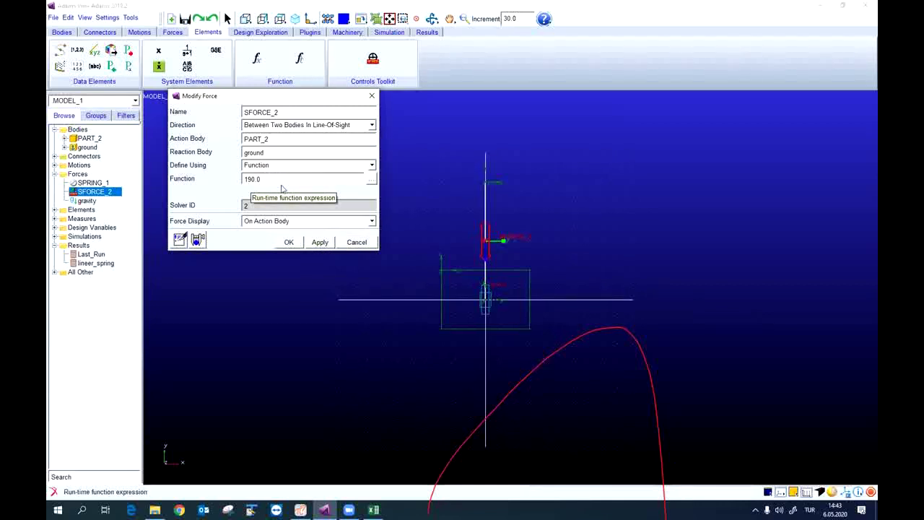
{"action": "left_click", "coordinate": [371, 180]}
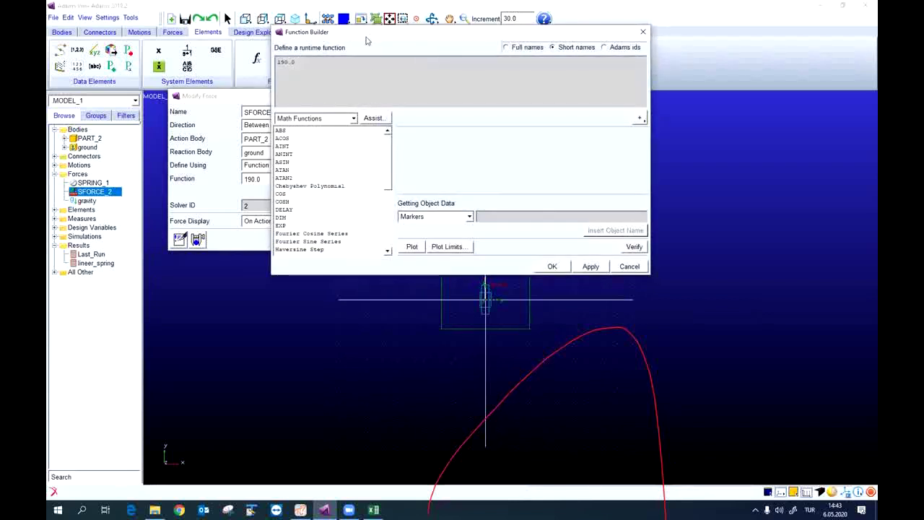
{"action": "left_click_drag", "start_coordinate": [365, 35], "coordinate": [375, 148]}
{"action": "left_click_drag", "start_coordinate": [306, 175], "coordinate": [280, 176]}
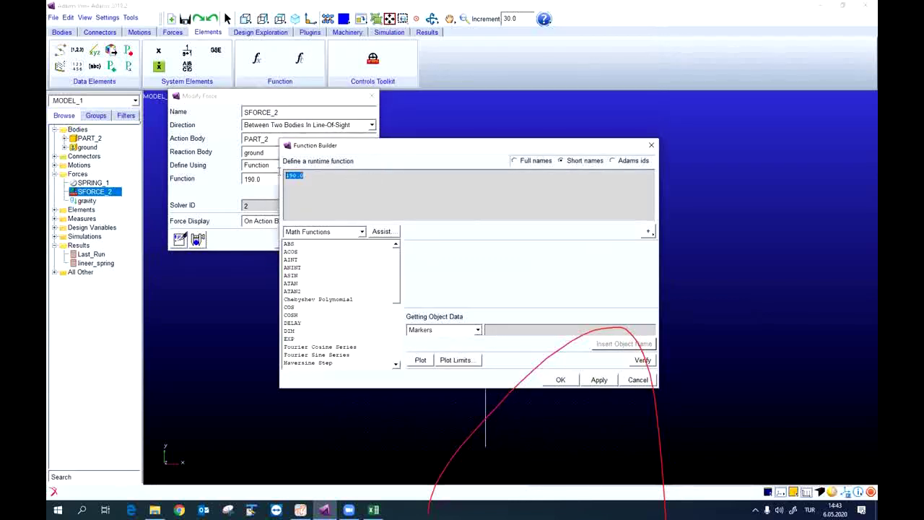
{"action": "key", "text": "BackSpace"}
{"action": "left_click", "coordinate": [348, 231]}
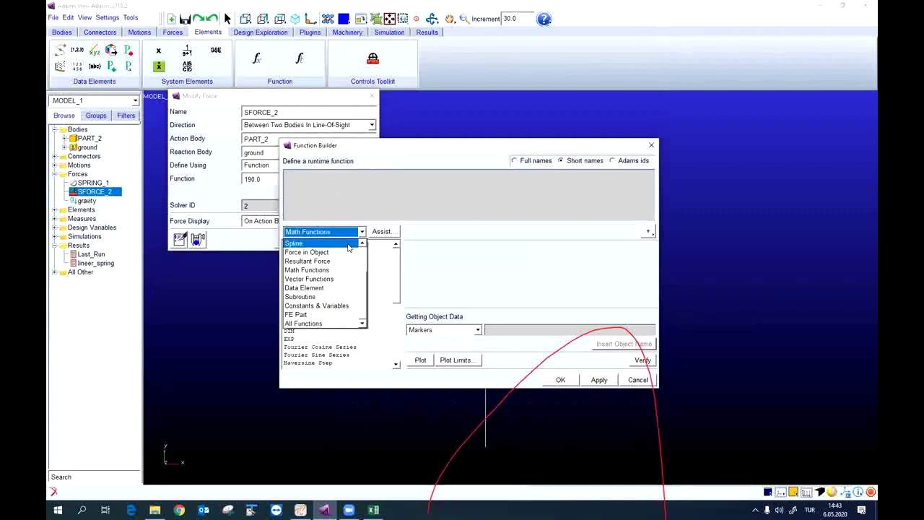
{"action": "left_click", "coordinate": [340, 243]}
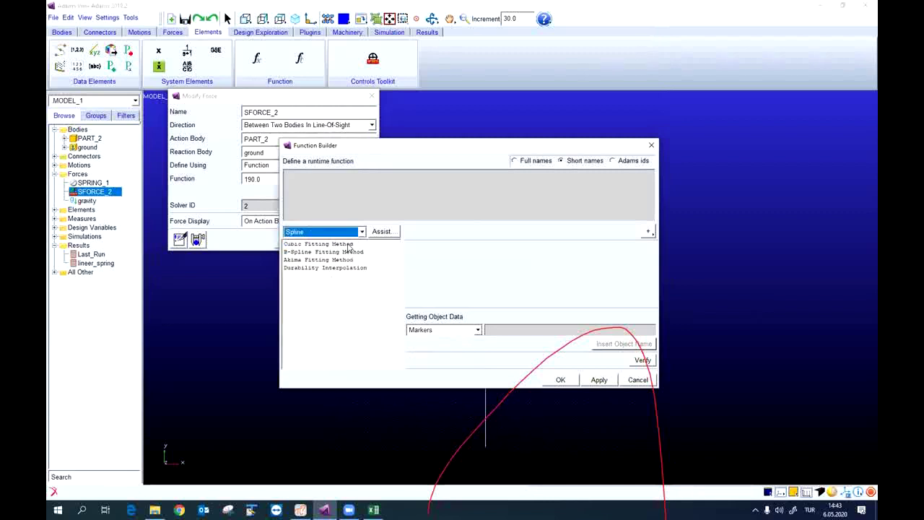
{"action": "left_click", "coordinate": [354, 307]}
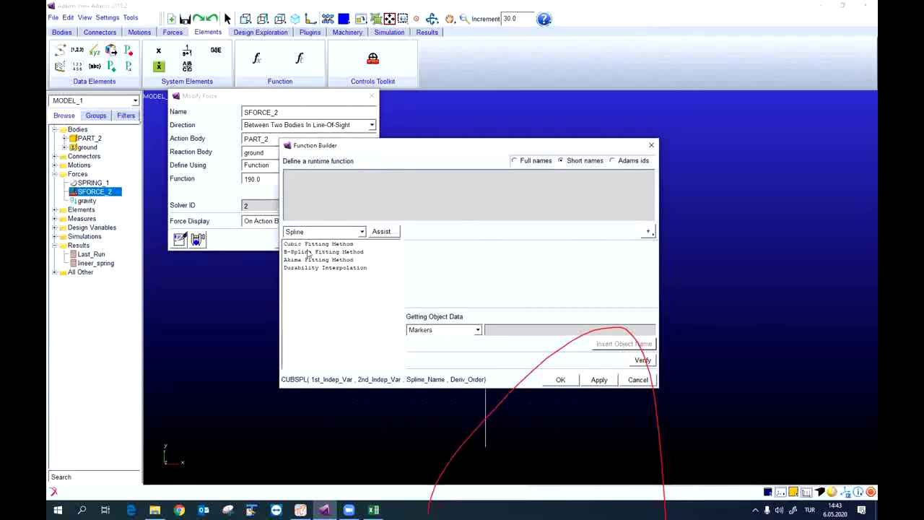
{"action": "left_click", "coordinate": [344, 260]}
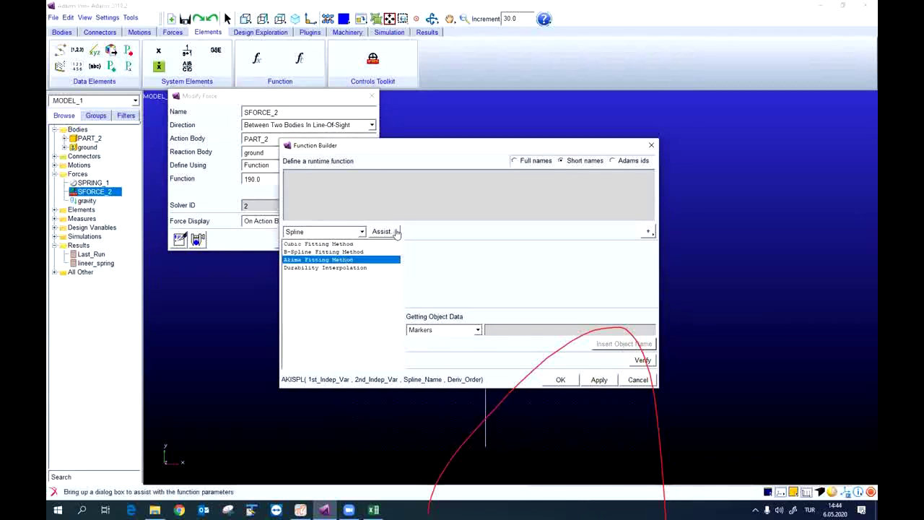
{"action": "left_click", "coordinate": [395, 232]}
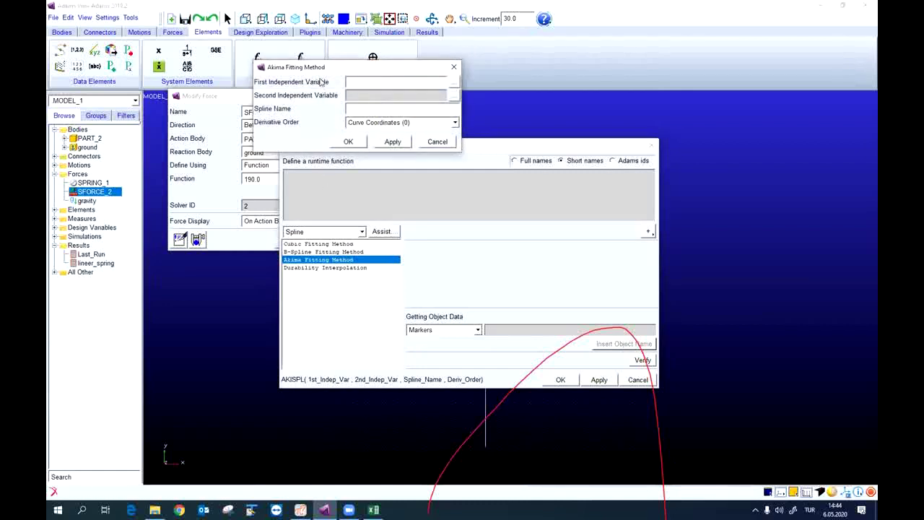
{"action": "left_click_drag", "start_coordinate": [316, 62], "coordinate": [577, 287]}
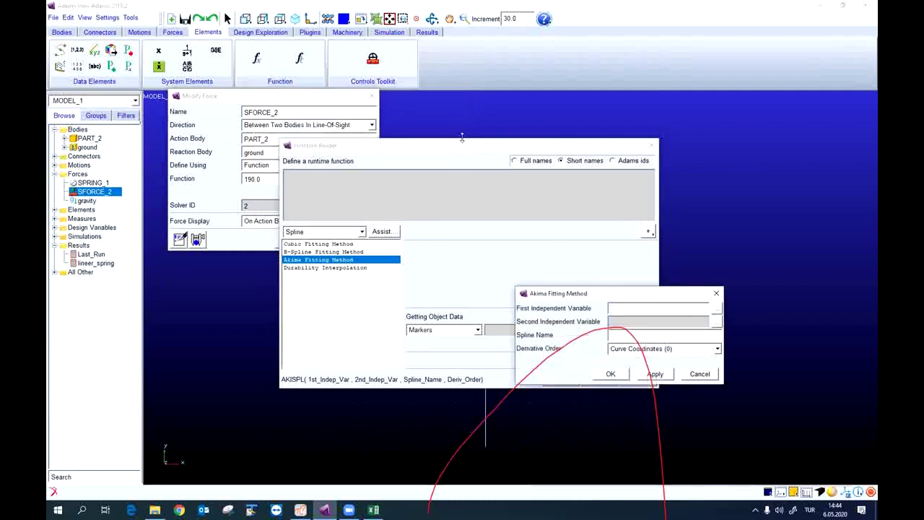
{"action": "left_click", "coordinate": [590, 293]}
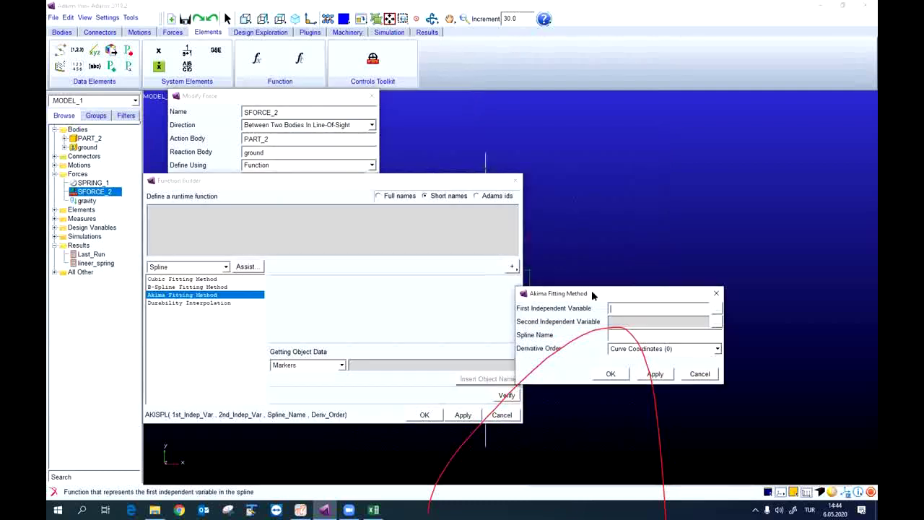
{"action": "left_click_drag", "start_coordinate": [592, 296], "coordinate": [480, 258]}
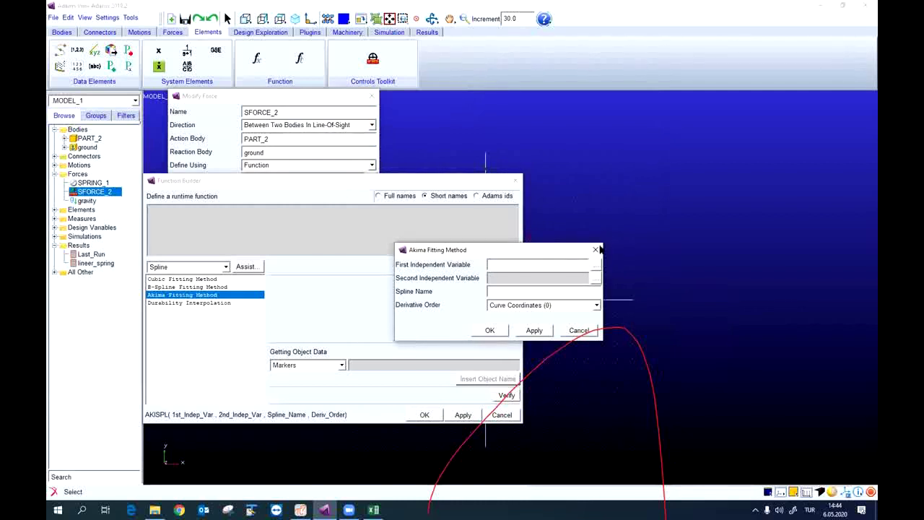
{"action": "left_click", "coordinate": [578, 330]}
{"action": "left_click", "coordinate": [501, 415]}
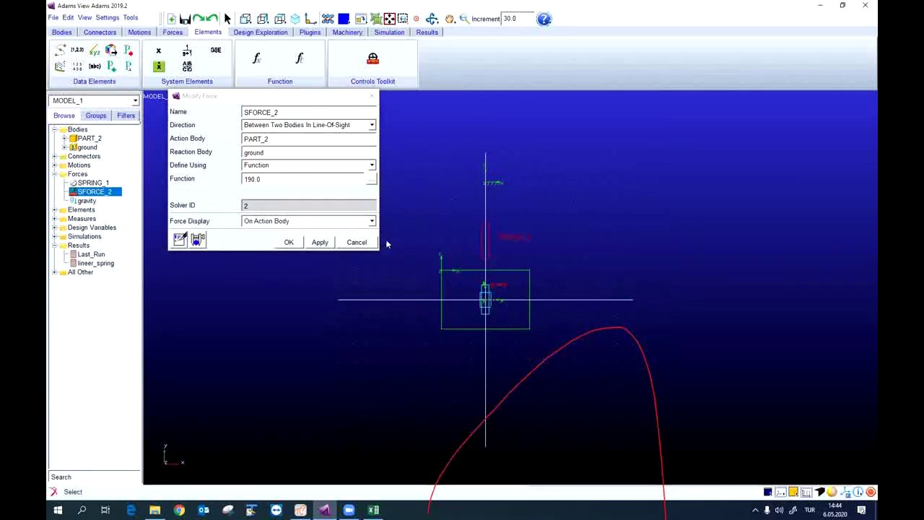
Clear the runtime function of SFORCE_2 in the Function Builder and start the assistant for the Akima Fitting Method spline function.
{"action": "left_click", "coordinate": [370, 179]}
{"action": "left_click_drag", "start_coordinate": [271, 184], "coordinate": [546, 183]}
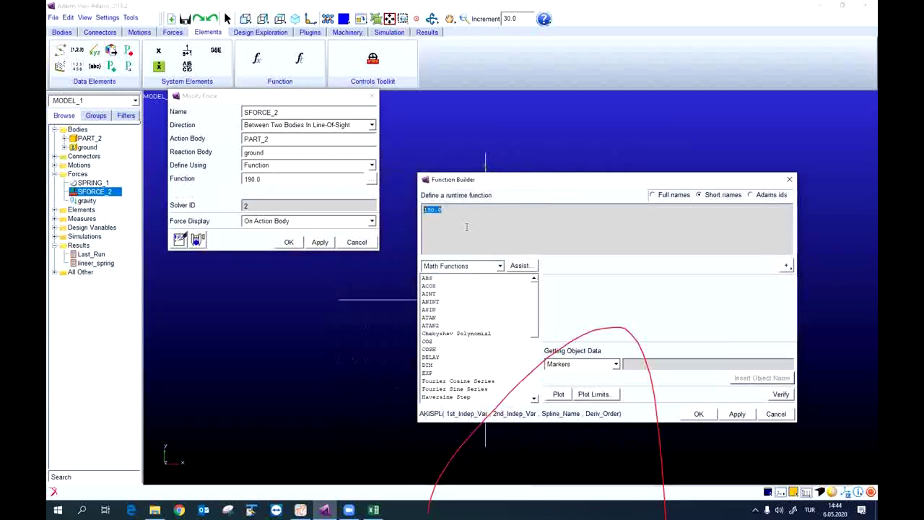
{"action": "left_click", "coordinate": [471, 266]}
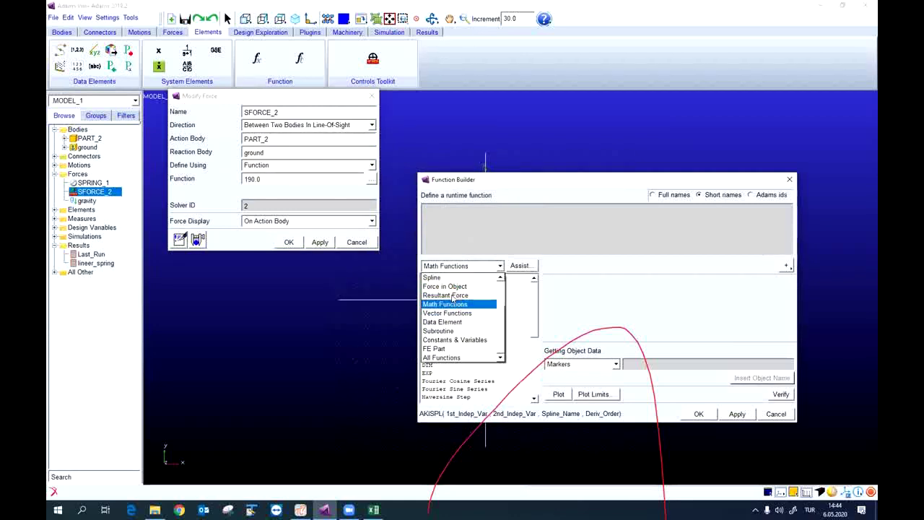
{"action": "left_click", "coordinate": [440, 277]}
{"action": "left_click", "coordinate": [444, 295]}
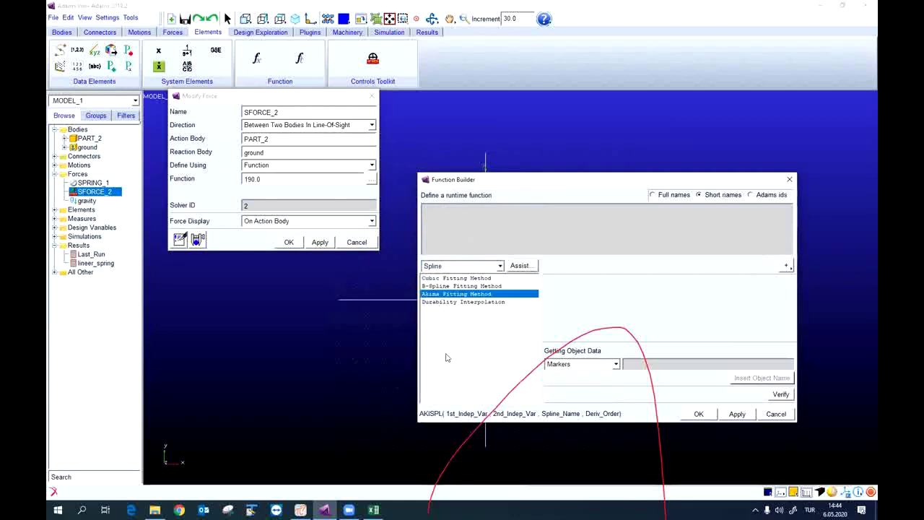
{"action": "left_click", "coordinate": [519, 265]}
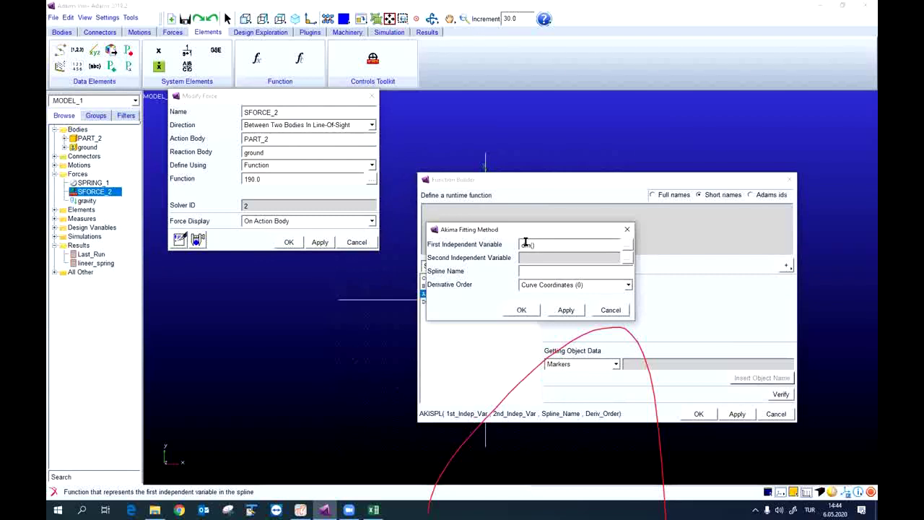
Enter dm() as the first independent variable and move the Function Builder and Akima dialogs aside to uncover the model view.
{"action": "left_click", "coordinate": [524, 244]}
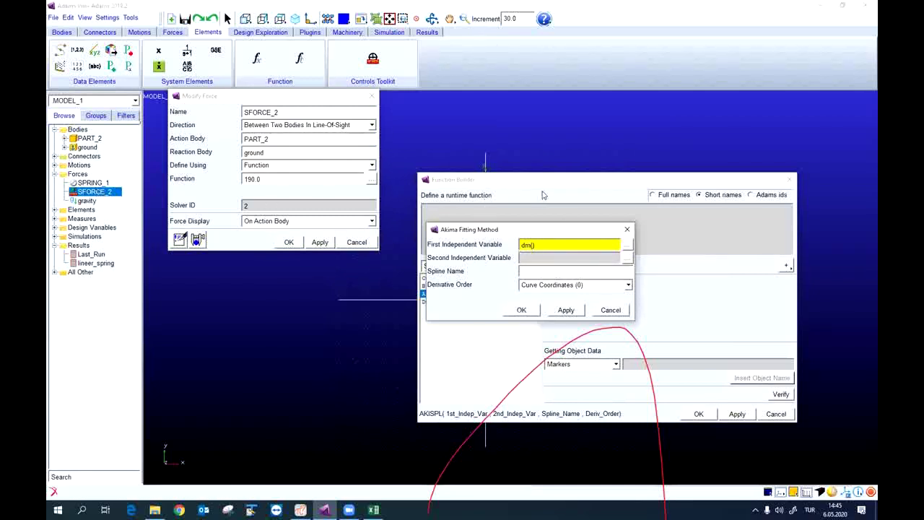
{"action": "left_click_drag", "start_coordinate": [521, 181], "coordinate": [634, 178]}
{"action": "left_click", "coordinate": [504, 231]}
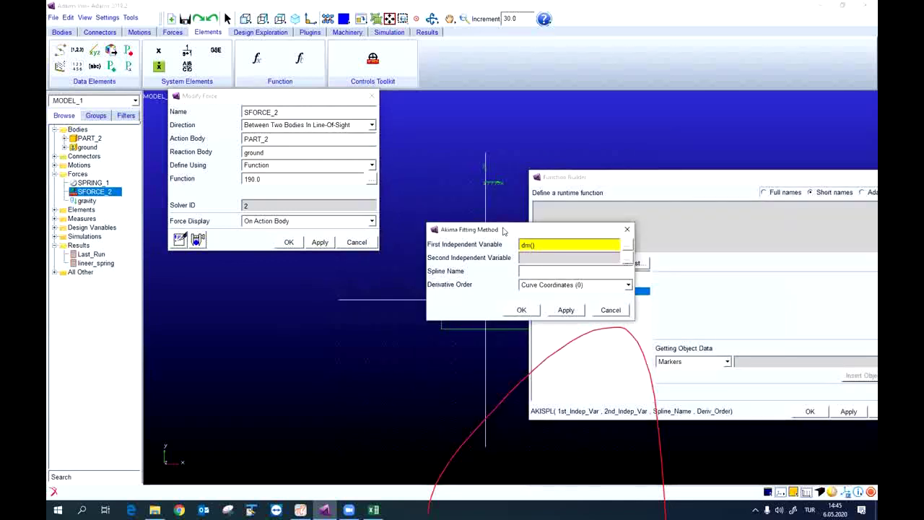
{"action": "left_click_drag", "start_coordinate": [503, 231], "coordinate": [659, 225]}
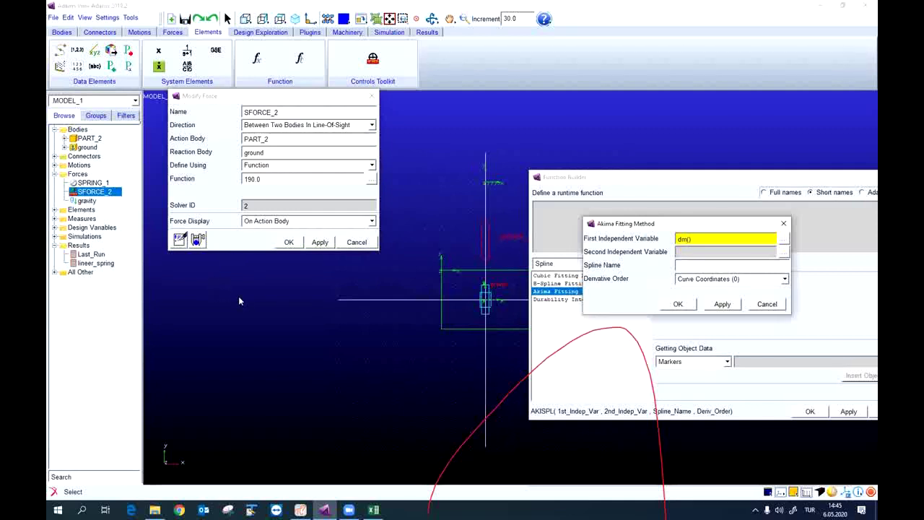
Look up the I and J marker names in the information on SFORCE_2, and close the report.
{"action": "left_click", "coordinate": [88, 192]}
{"action": "right_click", "coordinate": [87, 191]}
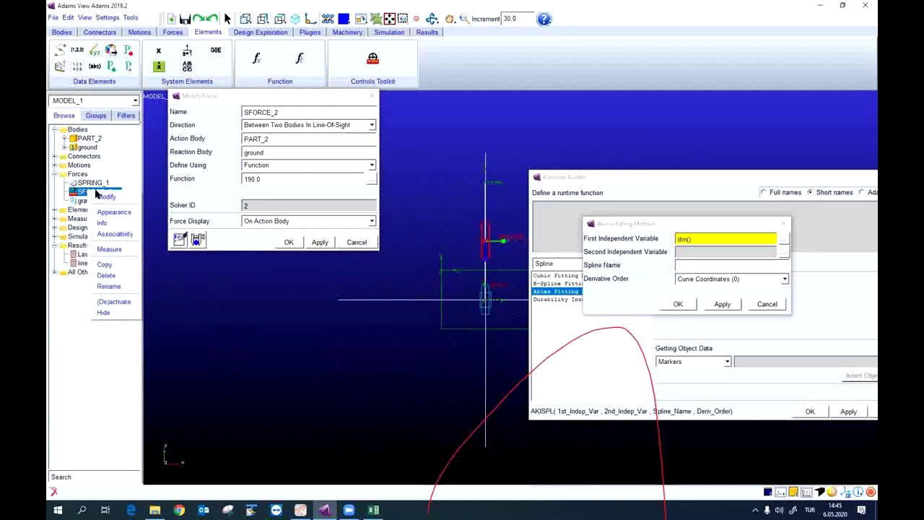
{"action": "left_click", "coordinate": [114, 223]}
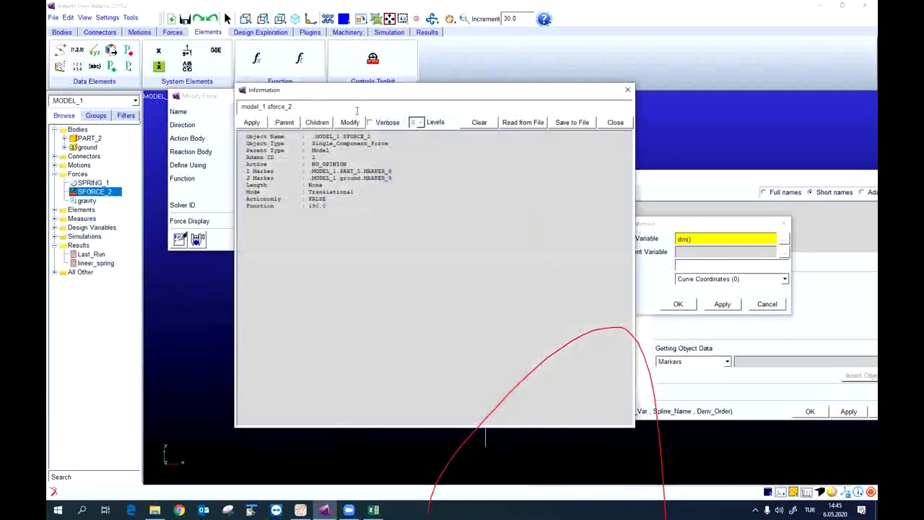
{"action": "left_click_drag", "start_coordinate": [180, 172], "coordinate": [205, 179]}
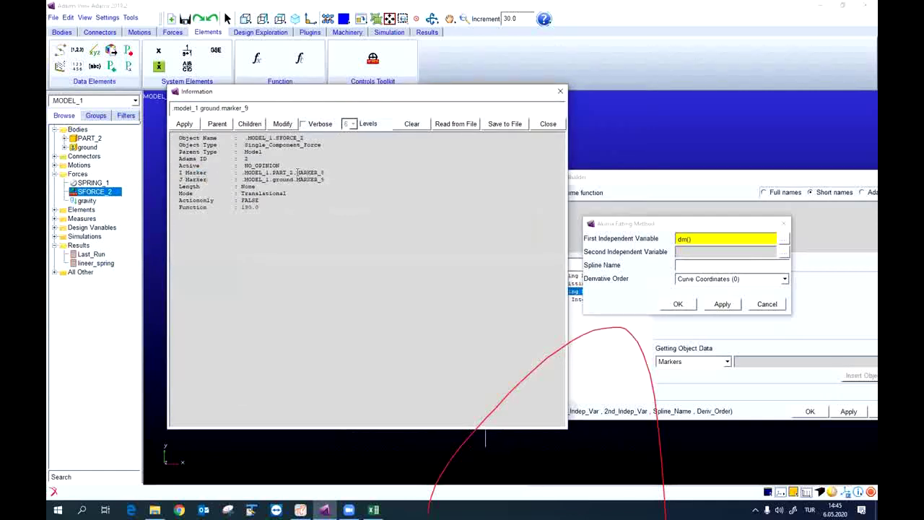
{"action": "left_click_drag", "start_coordinate": [296, 173], "coordinate": [344, 176]}
{"action": "left_click", "coordinate": [344, 175]}
{"action": "left_click", "coordinate": [559, 92]}
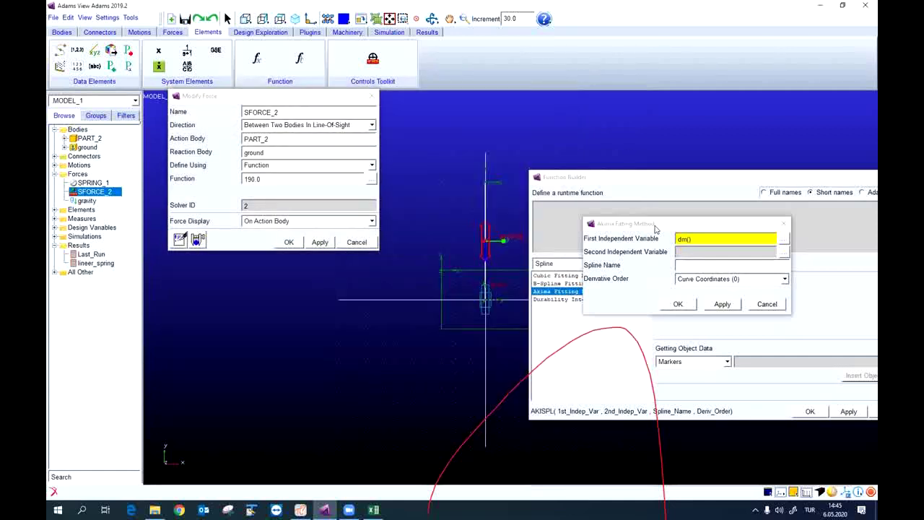
Complete the first independent variable of the Akima function as dm(marker_8,marker_9).
{"action": "left_click_drag", "start_coordinate": [656, 224], "coordinate": [482, 214]}
{"action": "type", "text": "marker"}
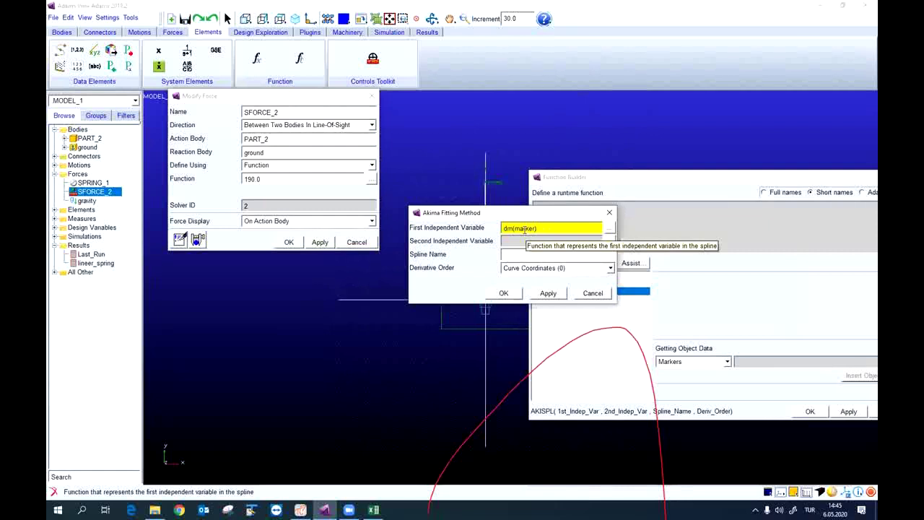
{"action": "type", "text": "_8,marker_9"}
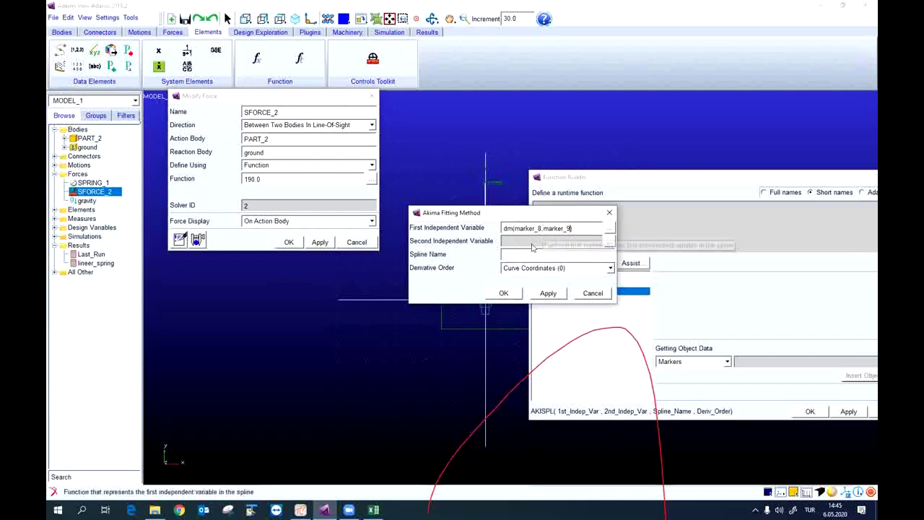
{"action": "left_click_drag", "start_coordinate": [489, 213], "coordinate": [513, 209]}
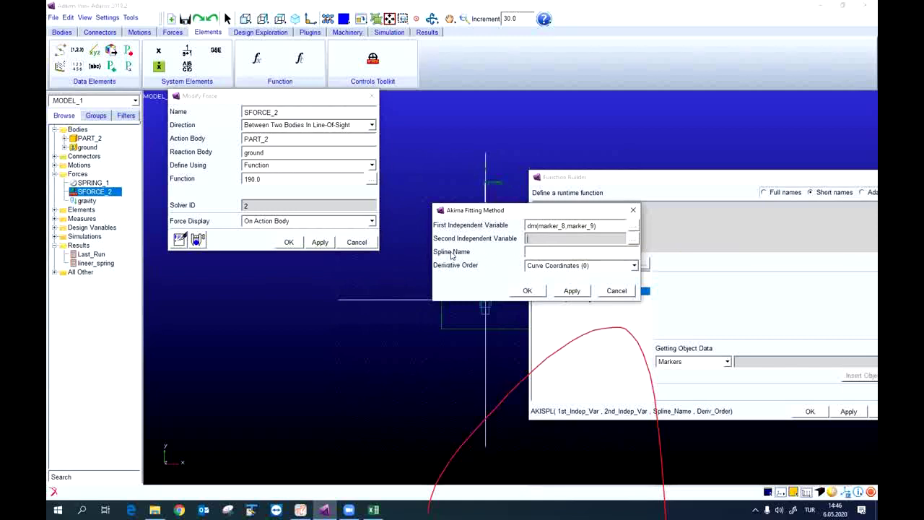
Pick SPLINE_1 from the database as the spline name and insert the Akima function with derivative order Curve Coordinates (0).
{"action": "left_click", "coordinate": [530, 251]}
{"action": "double_click", "coordinate": [530, 251]}
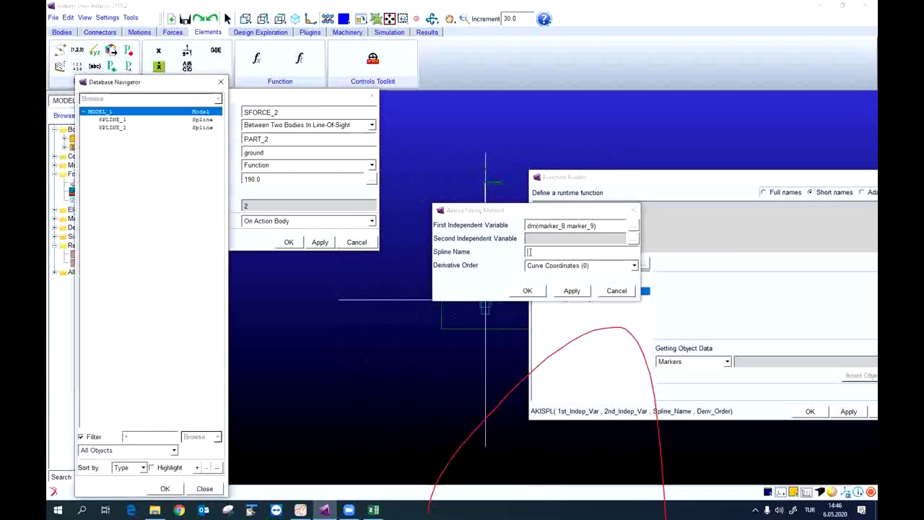
{"action": "left_click_drag", "start_coordinate": [120, 82], "coordinate": [149, 81]}
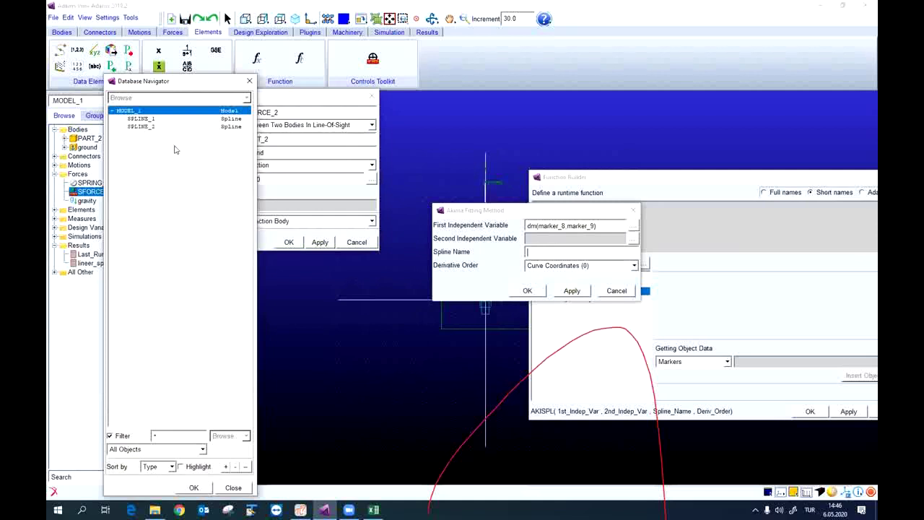
{"action": "double_click", "coordinate": [143, 119]}
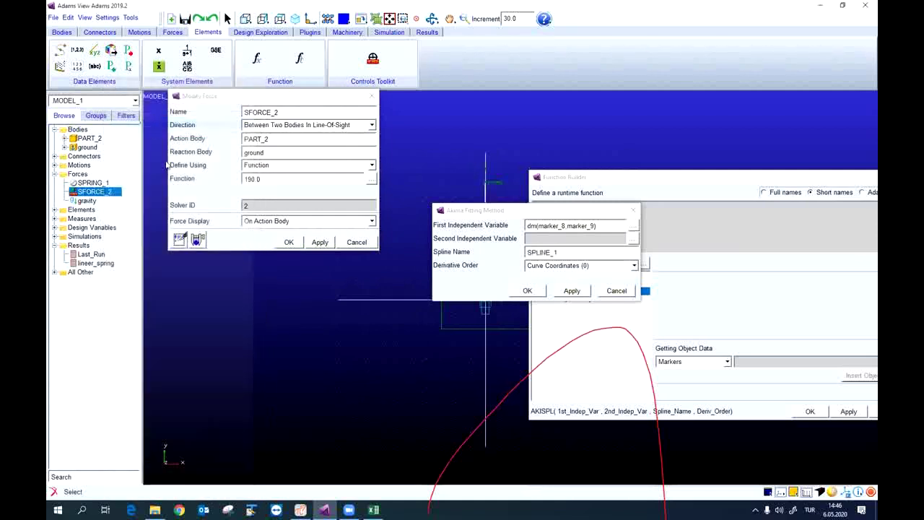
{"action": "left_click_drag", "start_coordinate": [541, 210], "coordinate": [594, 209]}
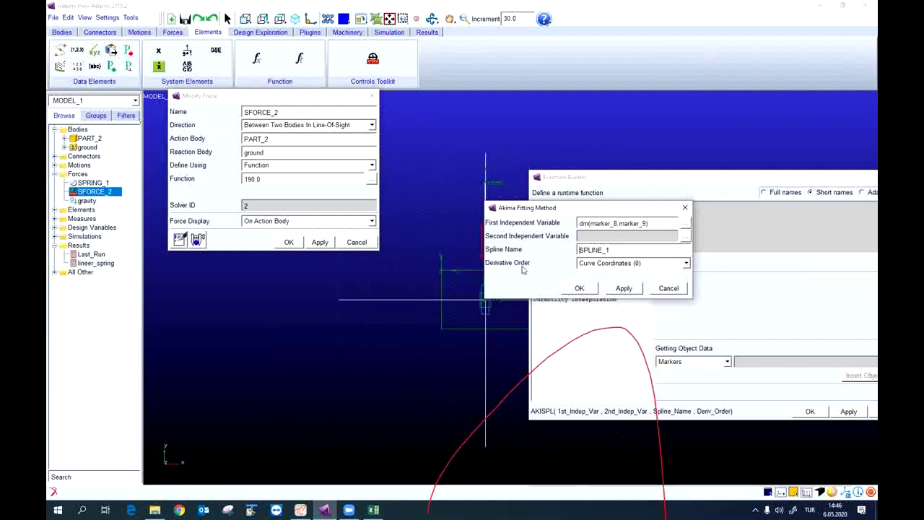
{"action": "left_click", "coordinate": [581, 289]}
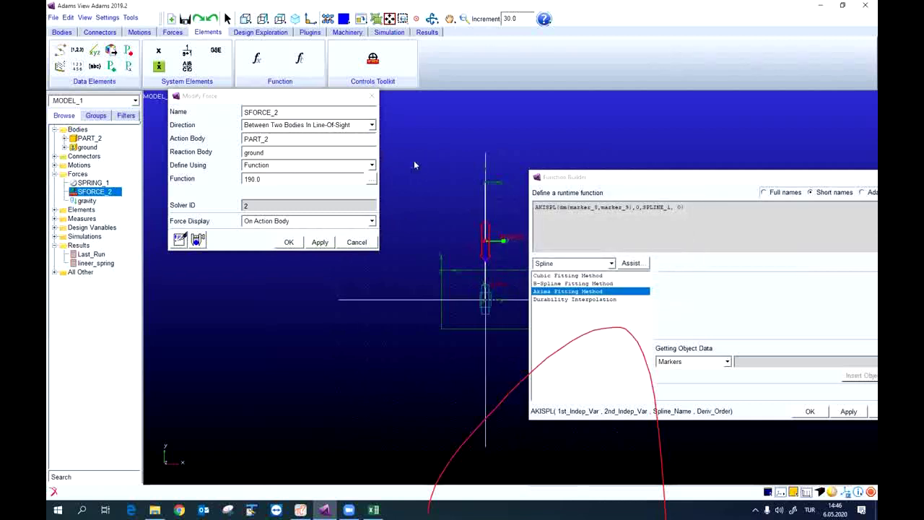
Verify the syntax of the AKISPL expression and accept it as the function of SFORCE_2.
{"action": "left_click_drag", "start_coordinate": [634, 177], "coordinate": [413, 165]}
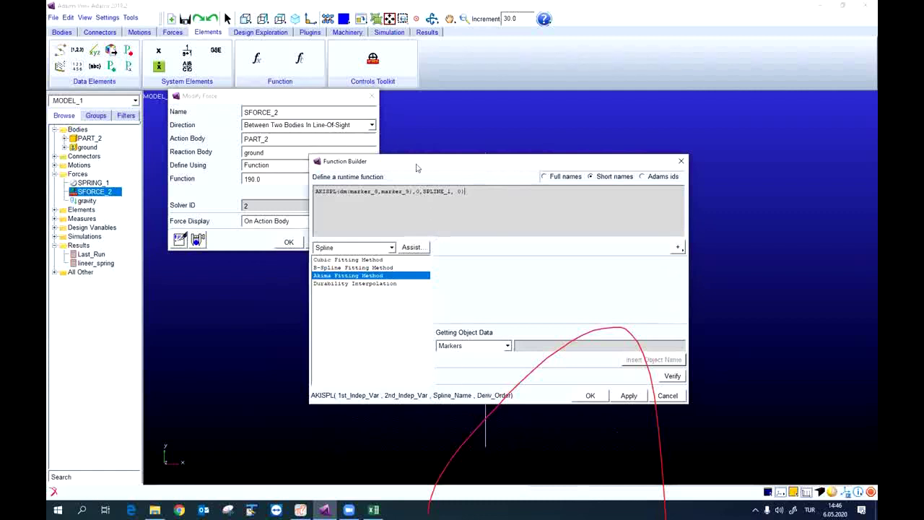
{"action": "left_click_drag", "start_coordinate": [415, 167], "coordinate": [372, 121]}
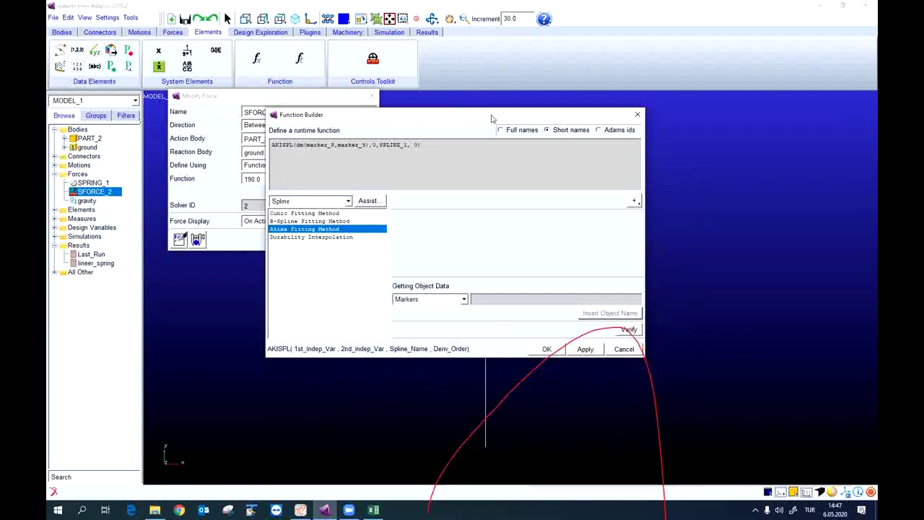
{"action": "left_click_drag", "start_coordinate": [491, 117], "coordinate": [467, 72]}
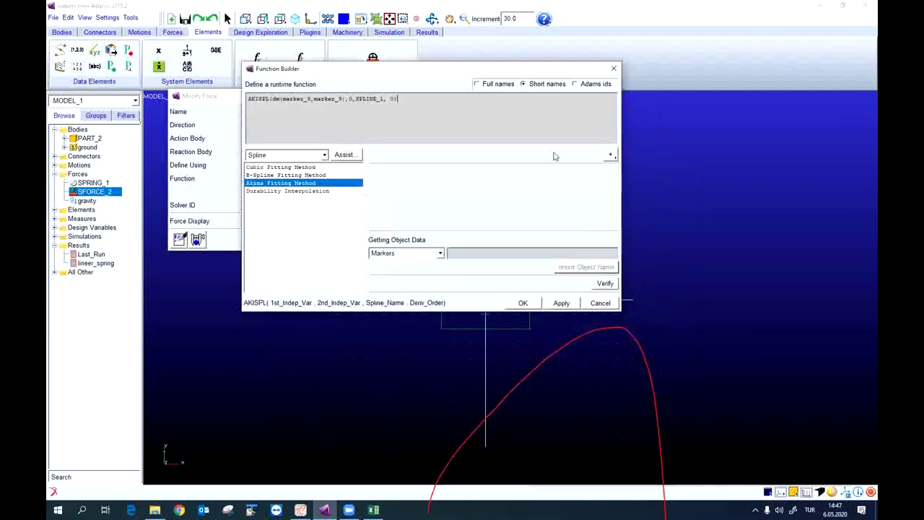
{"action": "left_click", "coordinate": [605, 284]}
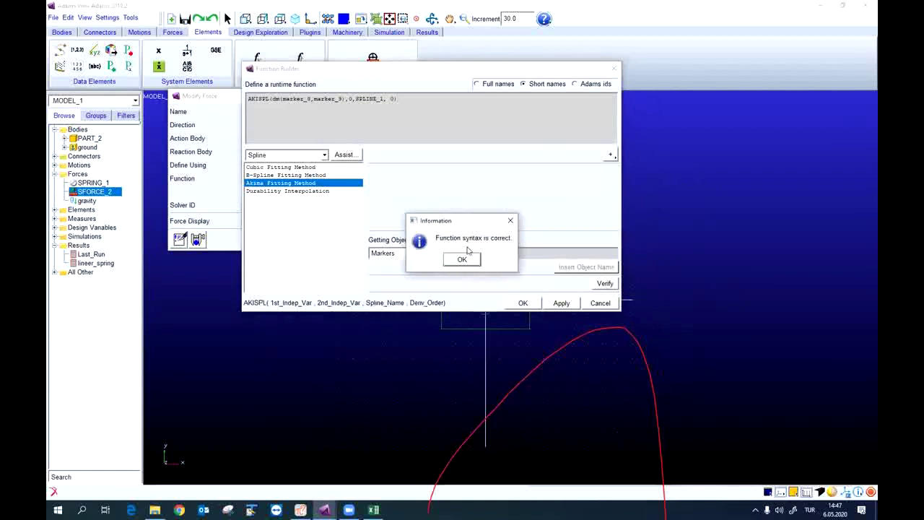
{"action": "left_click", "coordinate": [465, 261]}
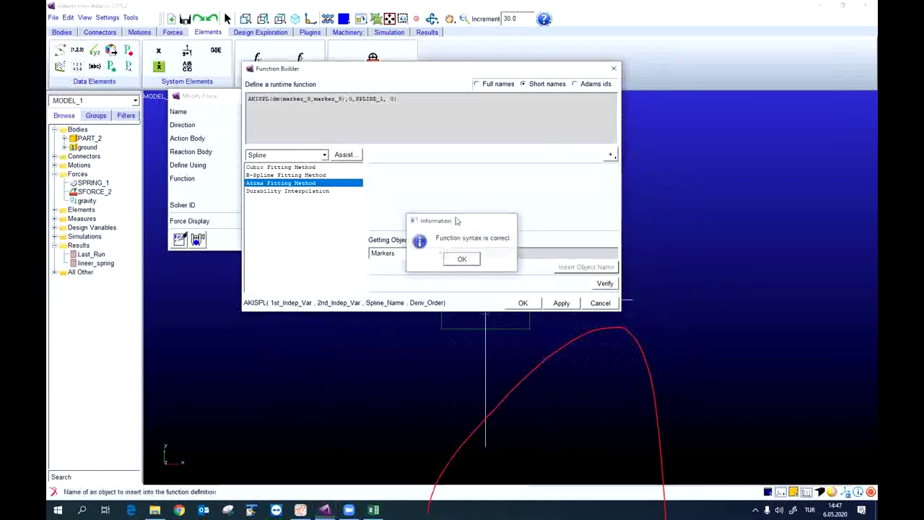
{"action": "left_click", "coordinate": [518, 303]}
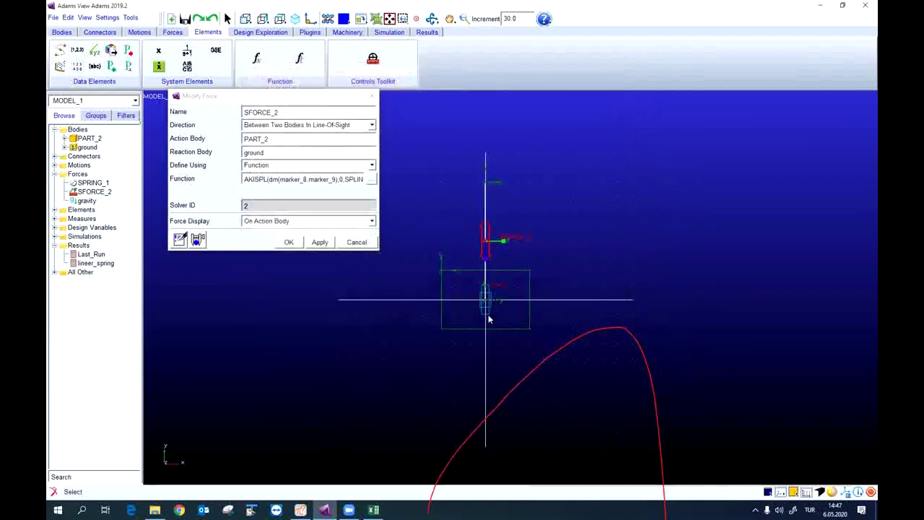
{"action": "left_click", "coordinate": [287, 243]}
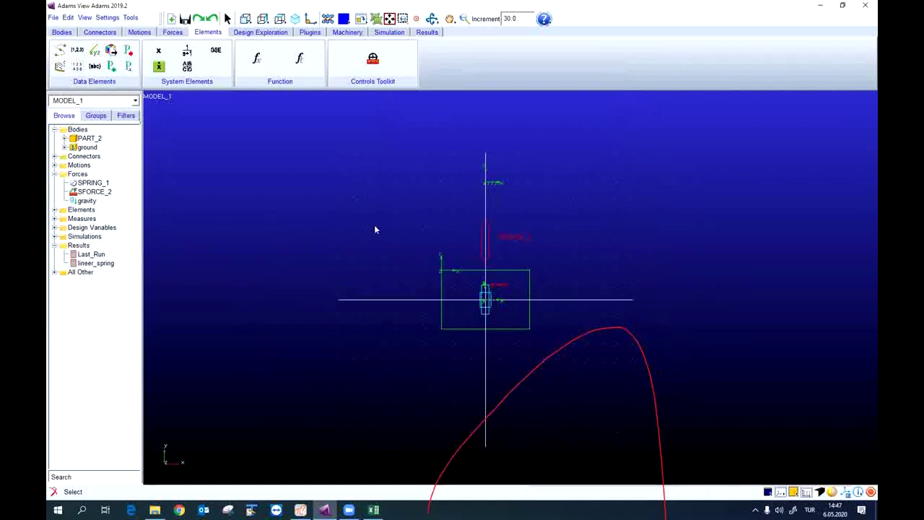
Try to simulate the model with an end time of 2.0 and 100 steps, and close the message windows.
{"action": "left_click", "coordinate": [380, 33]}
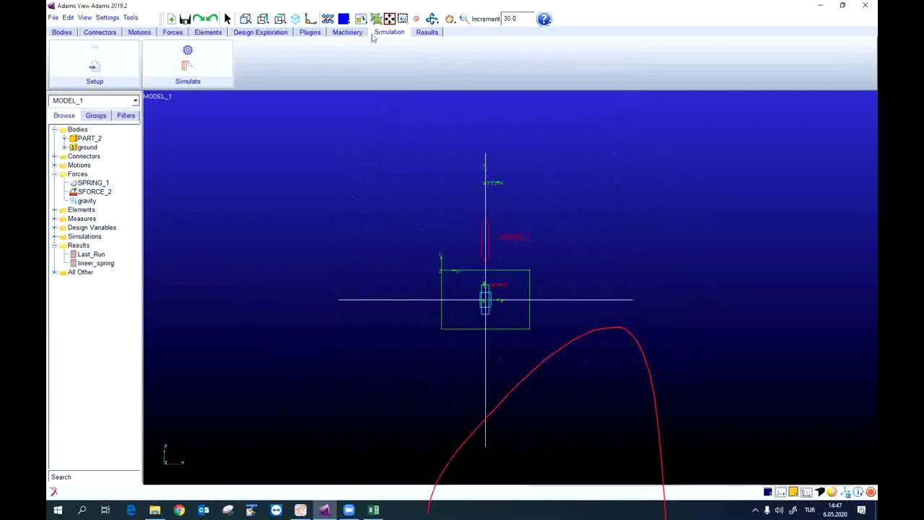
{"action": "left_click", "coordinate": [187, 53]}
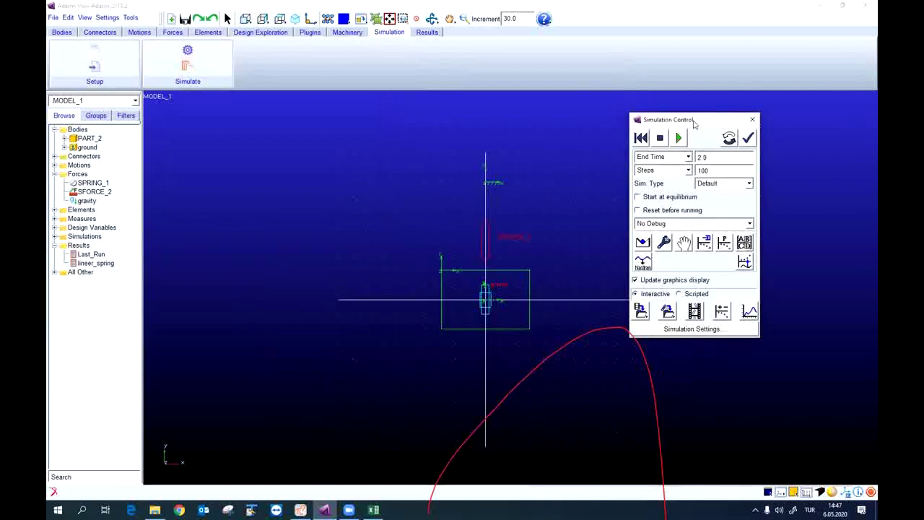
{"action": "left_click_drag", "start_coordinate": [694, 123], "coordinate": [701, 111]}
{"action": "left_click", "coordinate": [687, 126]}
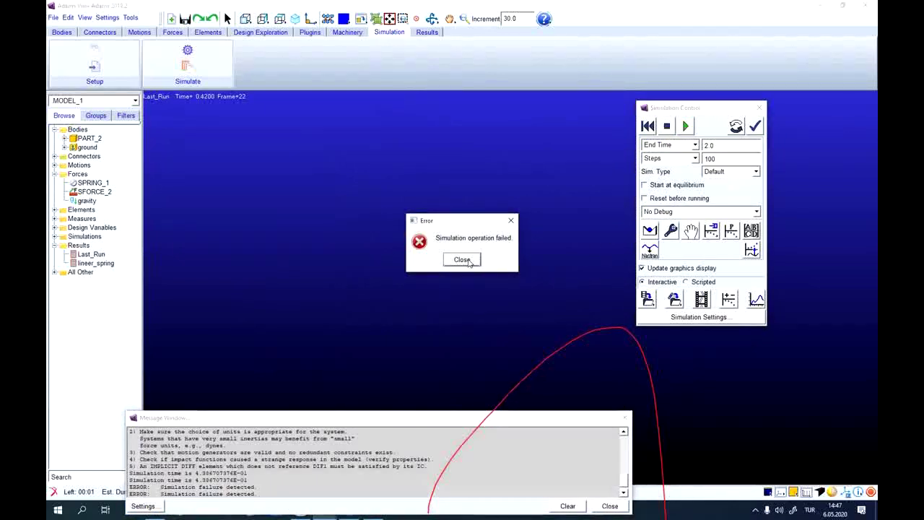
{"action": "left_click", "coordinate": [462, 260]}
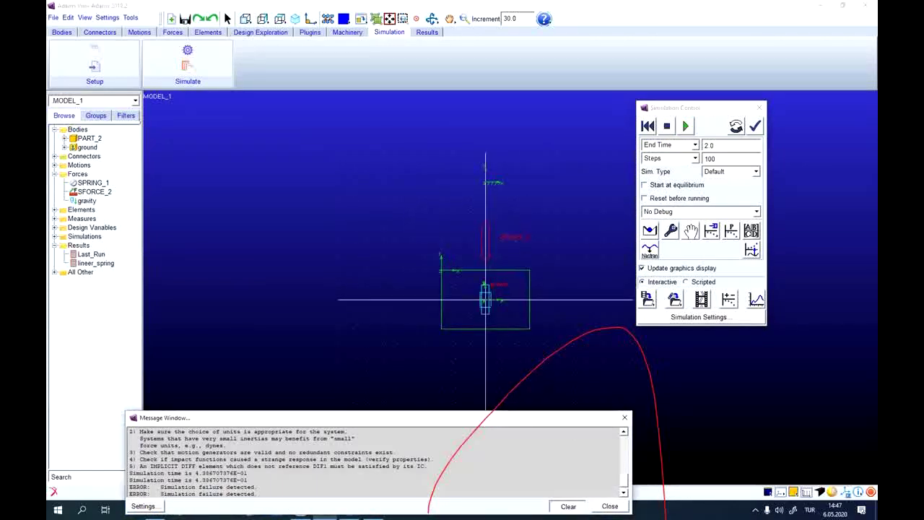
{"action": "left_click", "coordinate": [609, 506]}
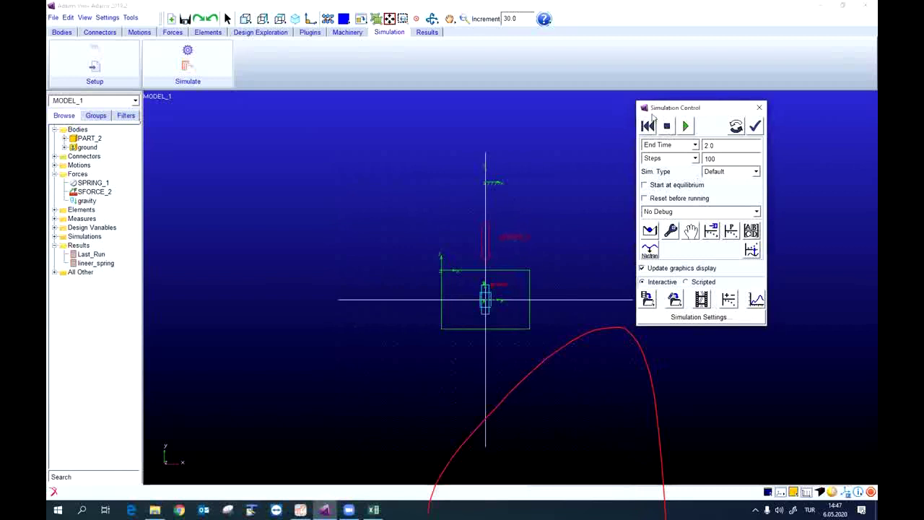
Put a minus sign in front of the AKISPL function of SFORCE_2 and accept the modified force.
{"action": "left_click", "coordinate": [92, 191]}
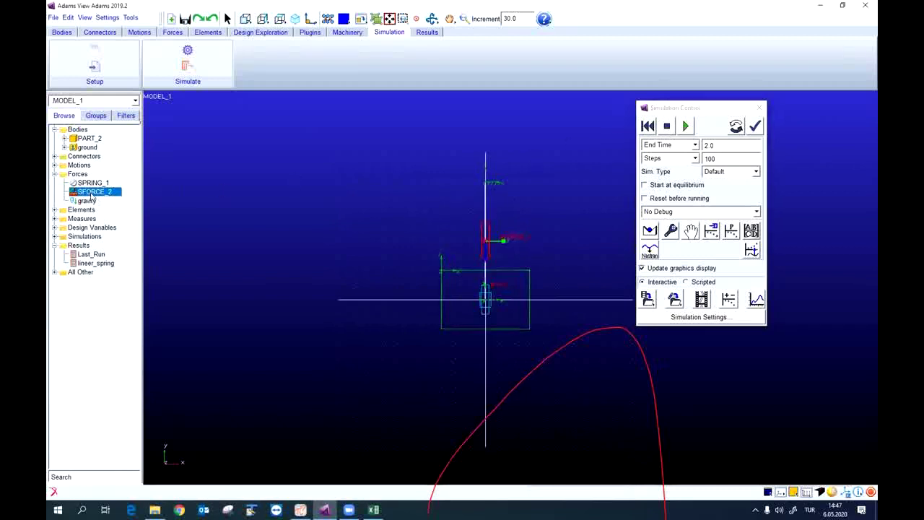
{"action": "right_click", "coordinate": [120, 202]}
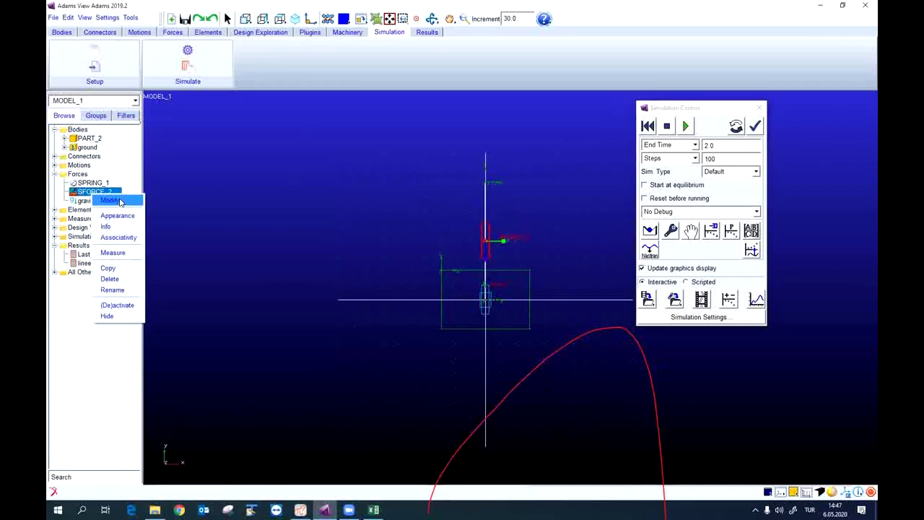
{"action": "left_click", "coordinate": [121, 202]}
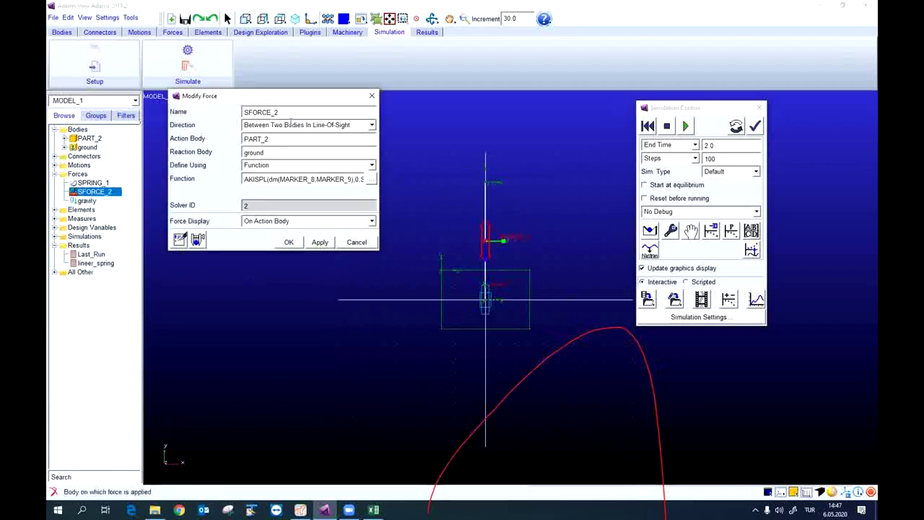
{"action": "left_click_drag", "start_coordinate": [274, 99], "coordinate": [324, 122]}
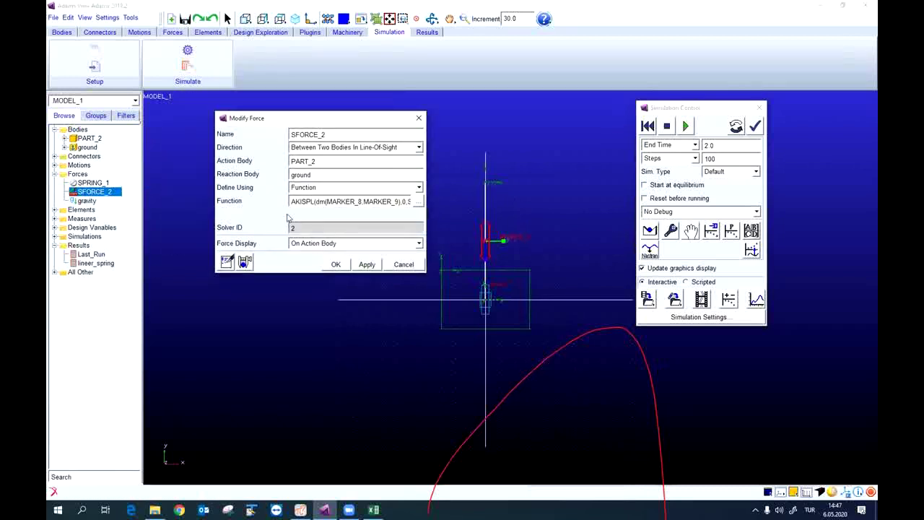
{"action": "type", "text": "-"}
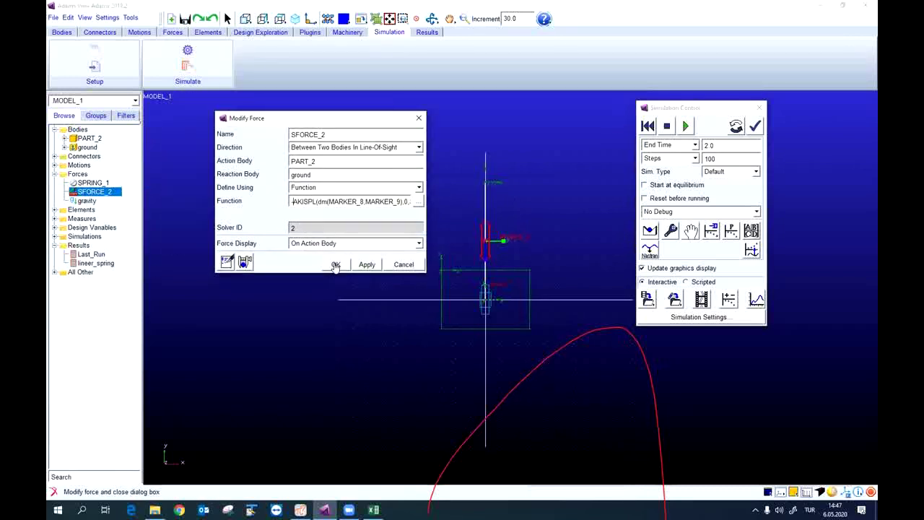
{"action": "left_click", "coordinate": [335, 264]}
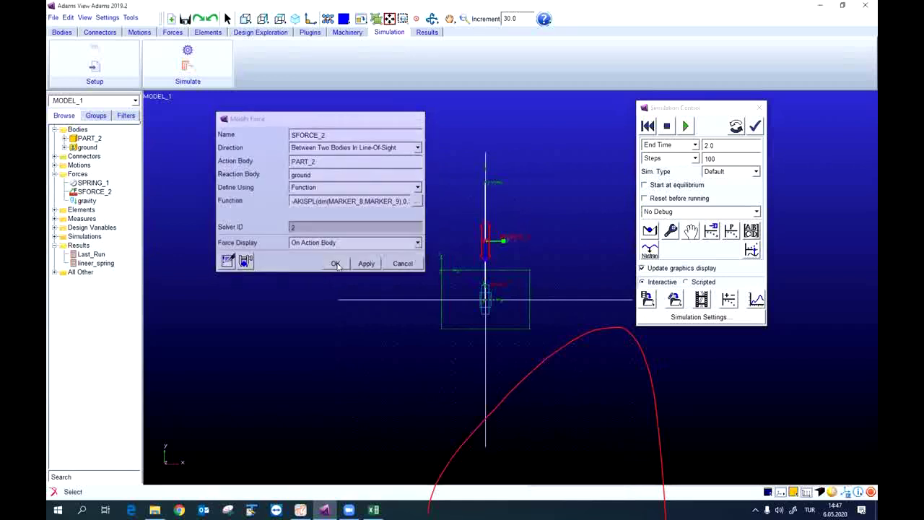
Simulate the model with an end time of 2.0 and 100 steps, reset it and close the simulation controls.
{"action": "left_click", "coordinate": [685, 127]}
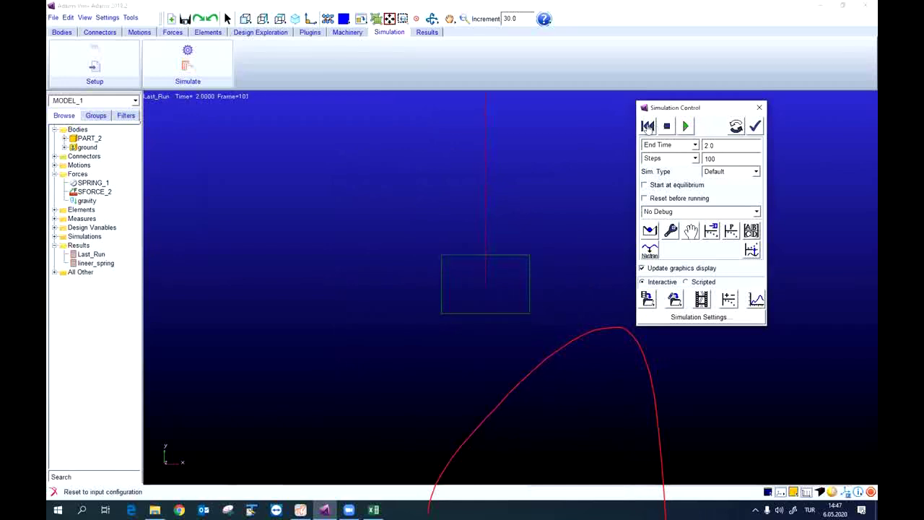
{"action": "left_click", "coordinate": [647, 129]}
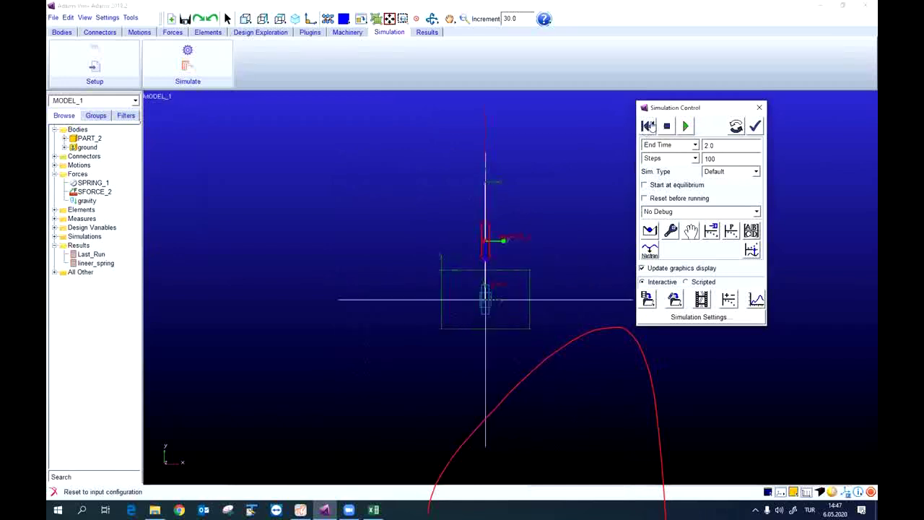
{"action": "left_click_drag", "start_coordinate": [673, 109], "coordinate": [680, 111]}
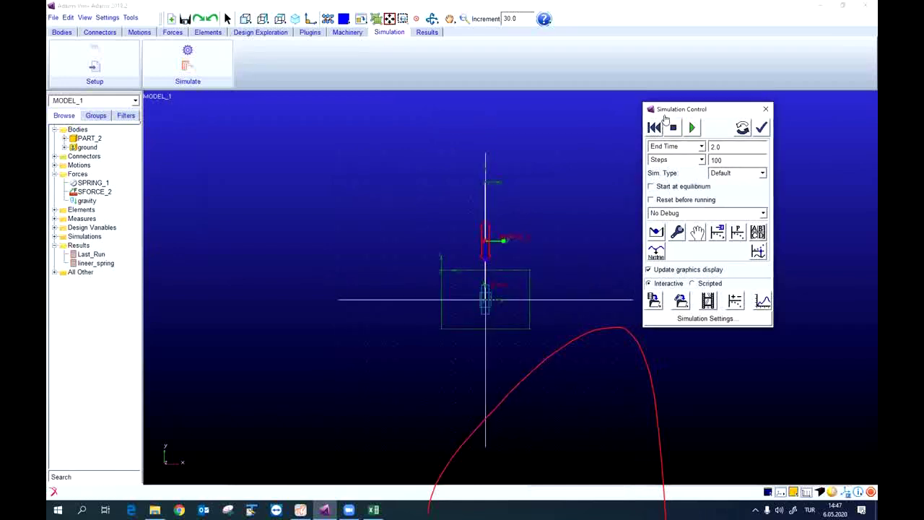
{"action": "left_click", "coordinate": [766, 110]}
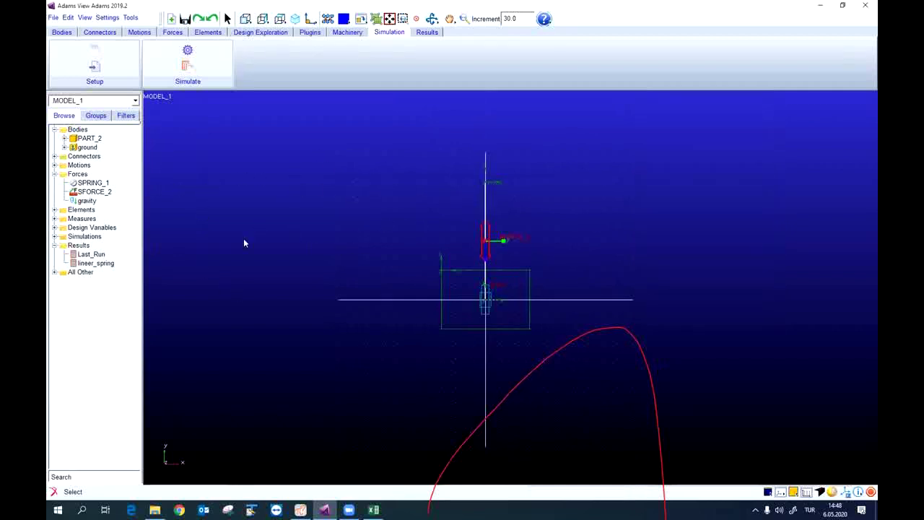
Create a measure of the force magnitude of SFORCE_2 at PART_2.MARKER_8 with a strip chart.
{"action": "left_click", "coordinate": [92, 192]}
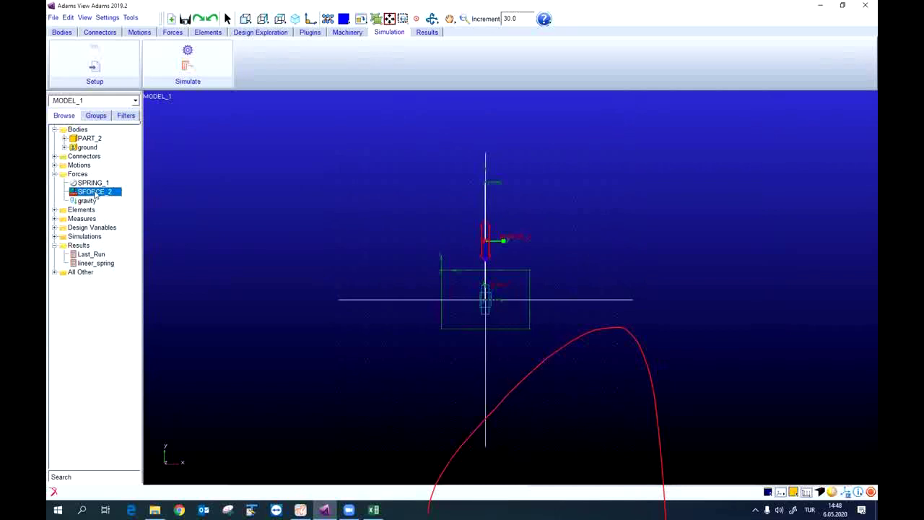
{"action": "right_click", "coordinate": [95, 193]}
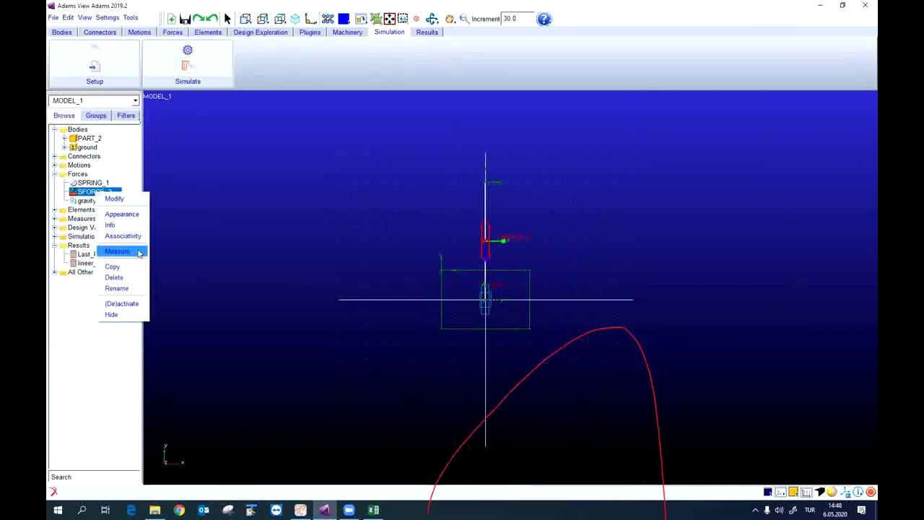
{"action": "left_click", "coordinate": [140, 253]}
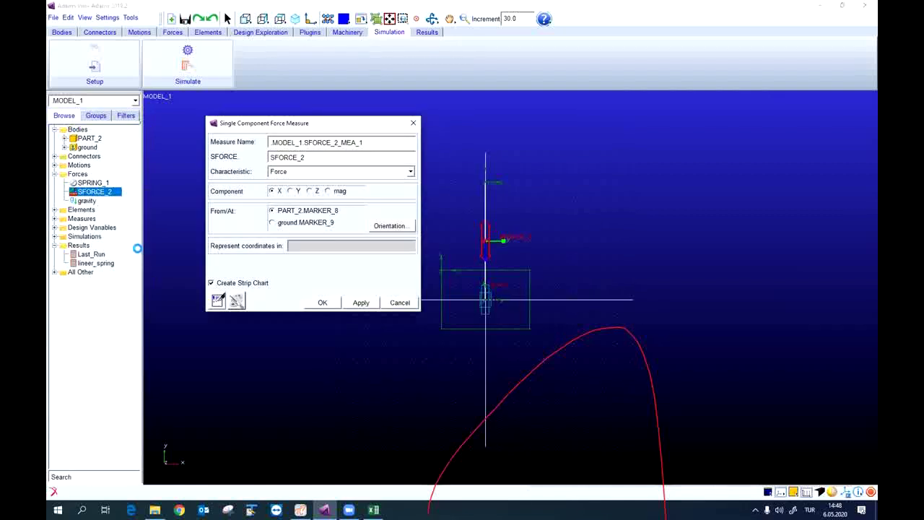
{"action": "left_click", "coordinate": [306, 176]}
{"action": "left_click", "coordinate": [308, 175]}
{"action": "left_click", "coordinate": [327, 192]}
{"action": "left_click", "coordinate": [324, 303]}
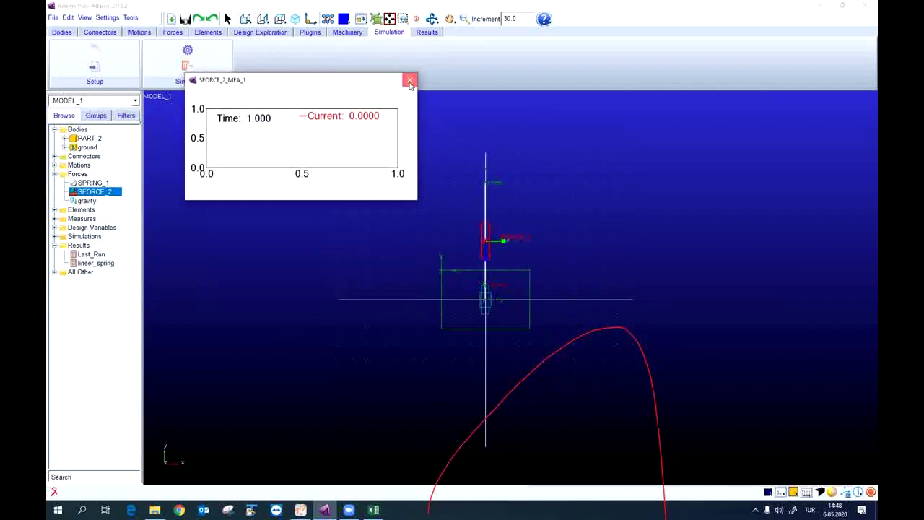
Simulate with end time 2.0 and 100 steps, save the run results as non_lineer_spring, and reset the model.
{"action": "left_click", "coordinate": [188, 52]}
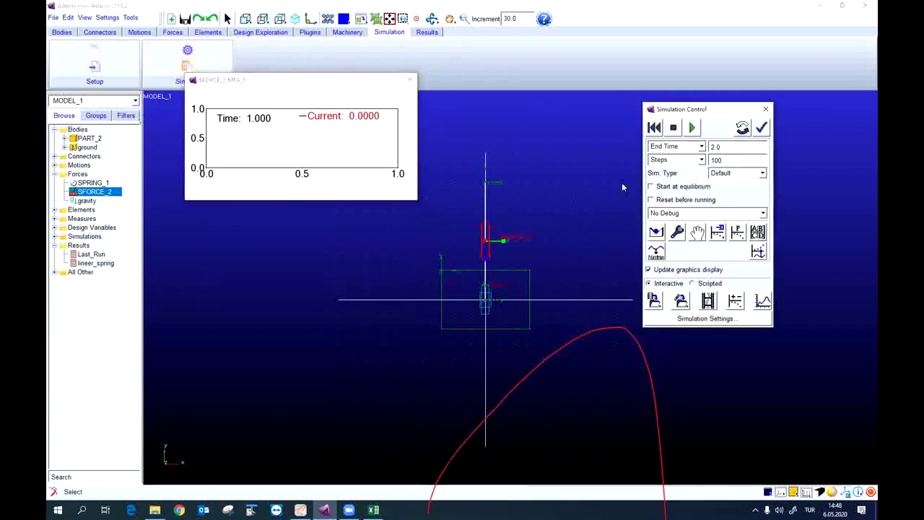
{"action": "left_click", "coordinate": [695, 127]}
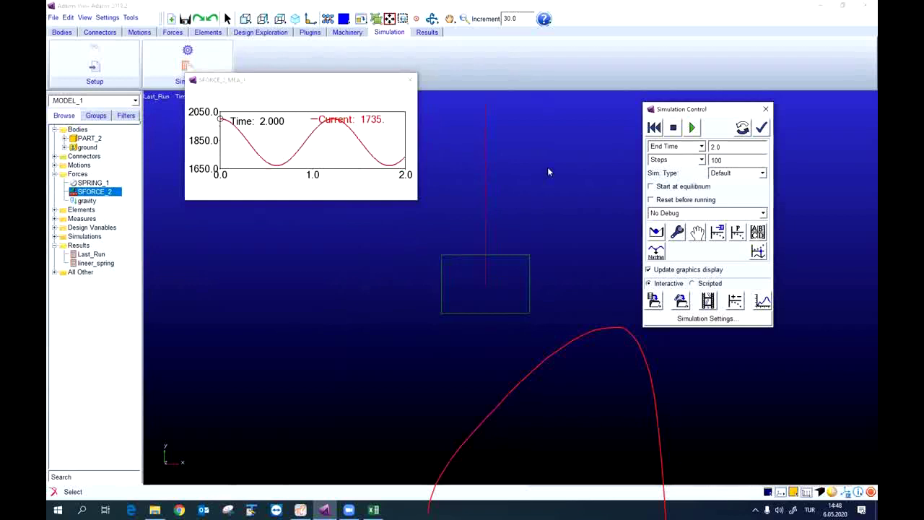
{"action": "left_click", "coordinate": [654, 304]}
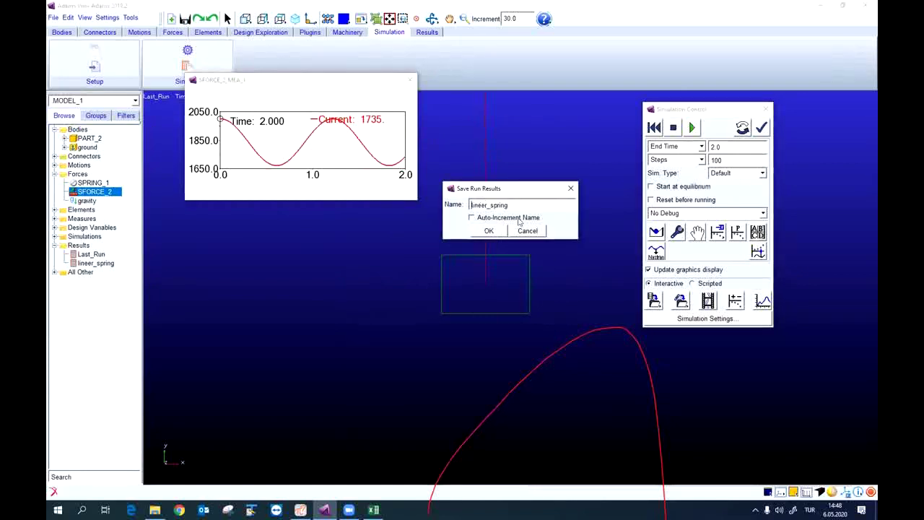
{"action": "type", "text": "non_"}
{"action": "left_click", "coordinate": [489, 232]}
{"action": "left_click", "coordinate": [654, 128]}
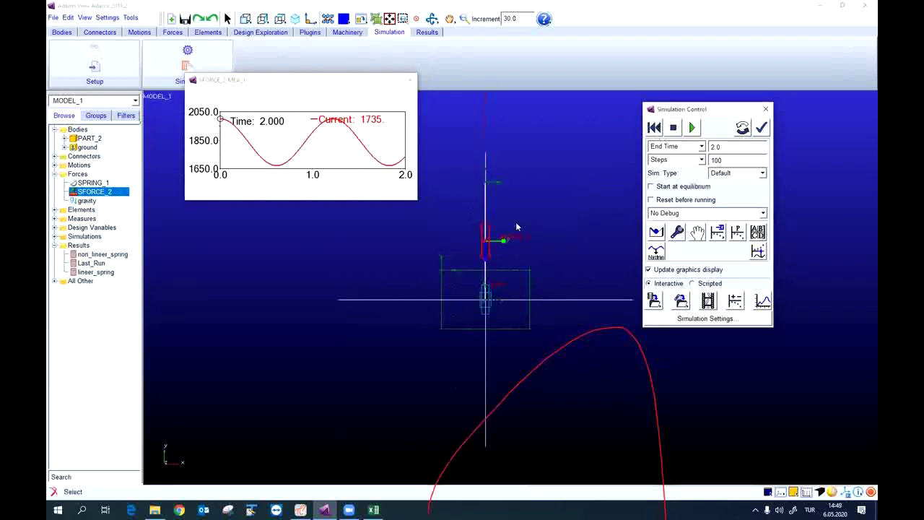
{"action": "left_click", "coordinate": [410, 80]}
{"action": "left_click", "coordinate": [765, 109]}
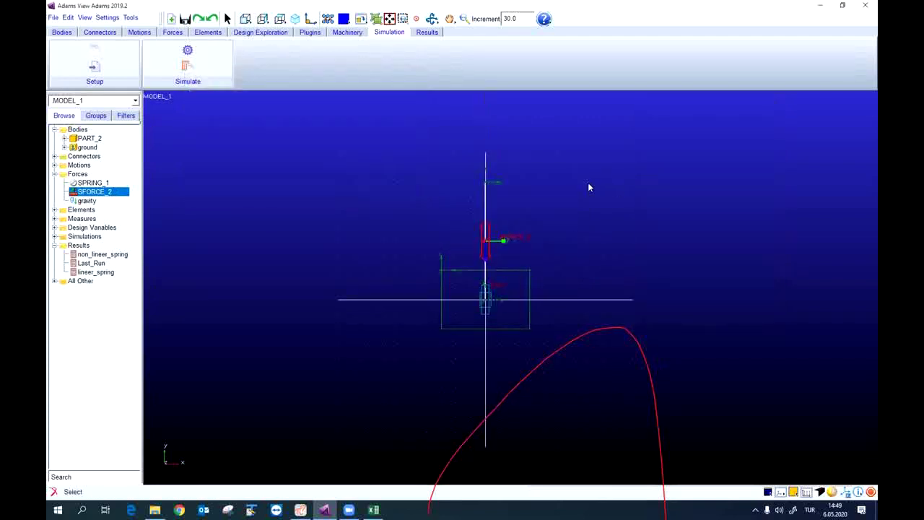
Switch to Adams PostProcessor in a maximized window and set the plot data source to Measures.
{"action": "left_click", "coordinate": [421, 33]}
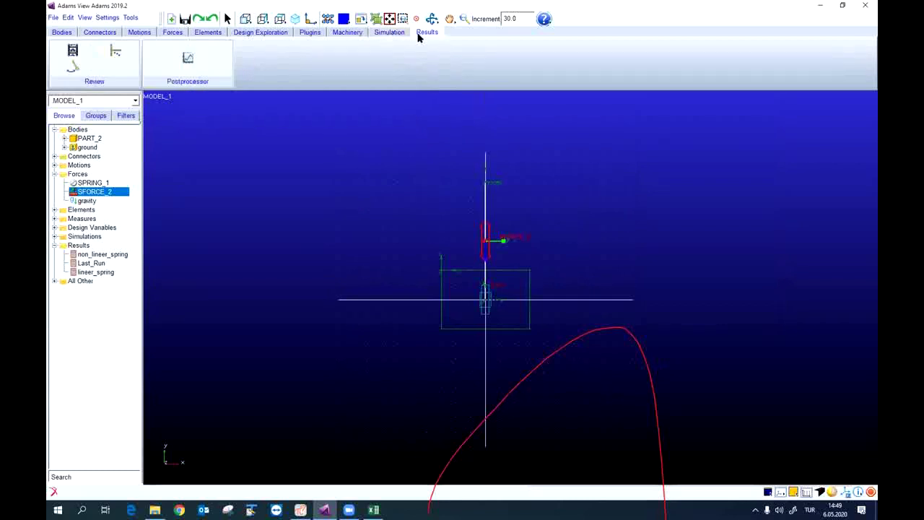
{"action": "left_click", "coordinate": [215, 57]}
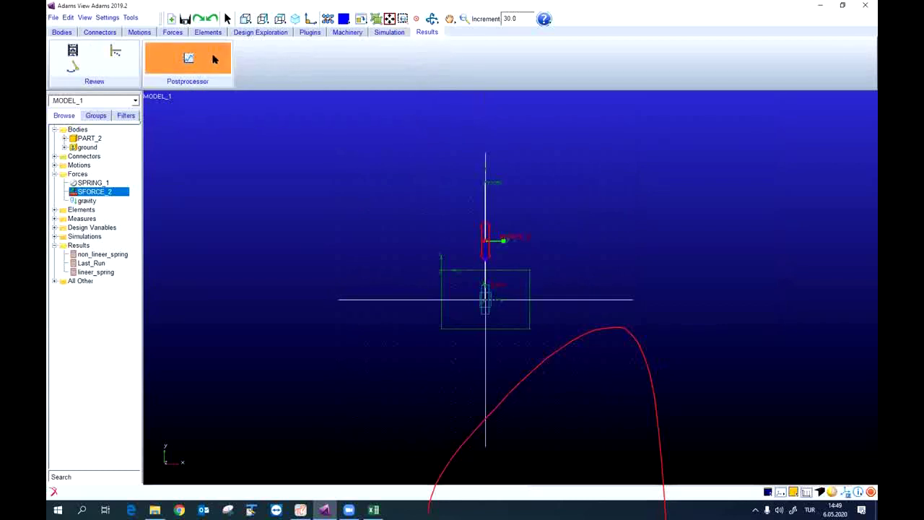
{"action": "double_click", "coordinate": [133, 13]}
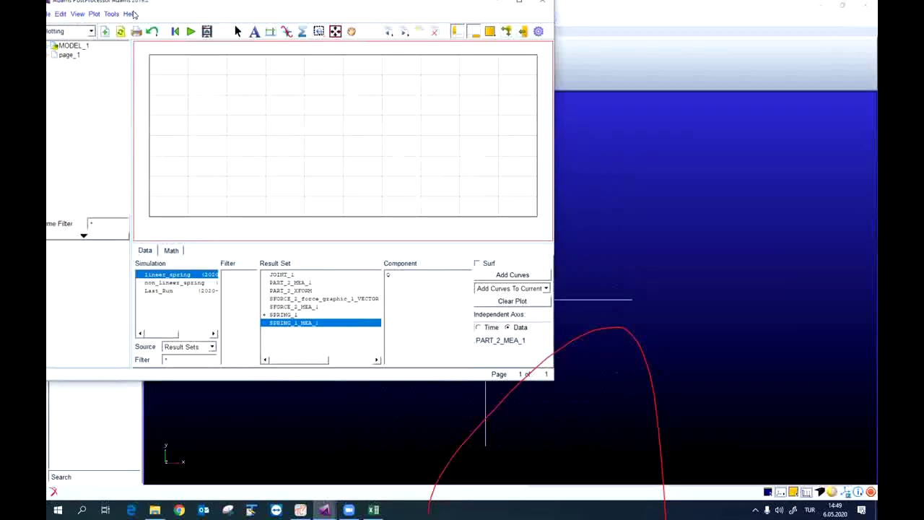
{"action": "double_click", "coordinate": [143, 8]}
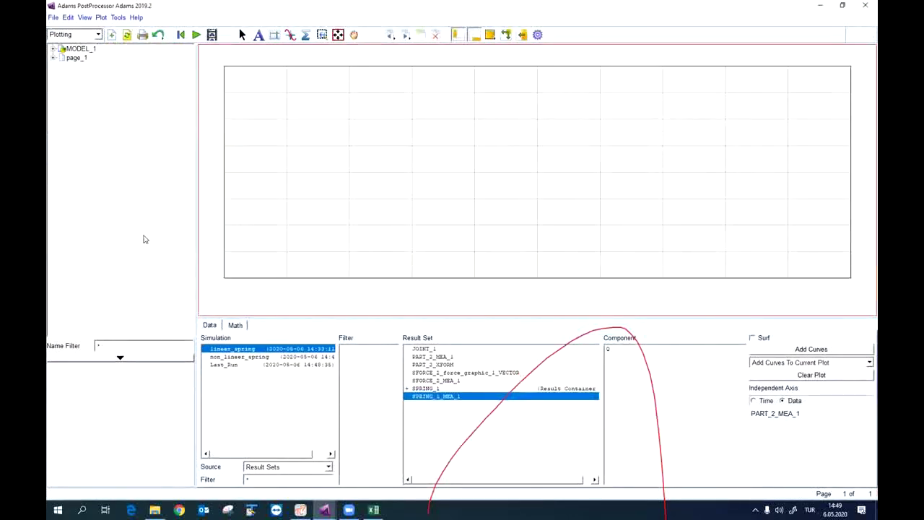
{"action": "left_click", "coordinate": [279, 431]}
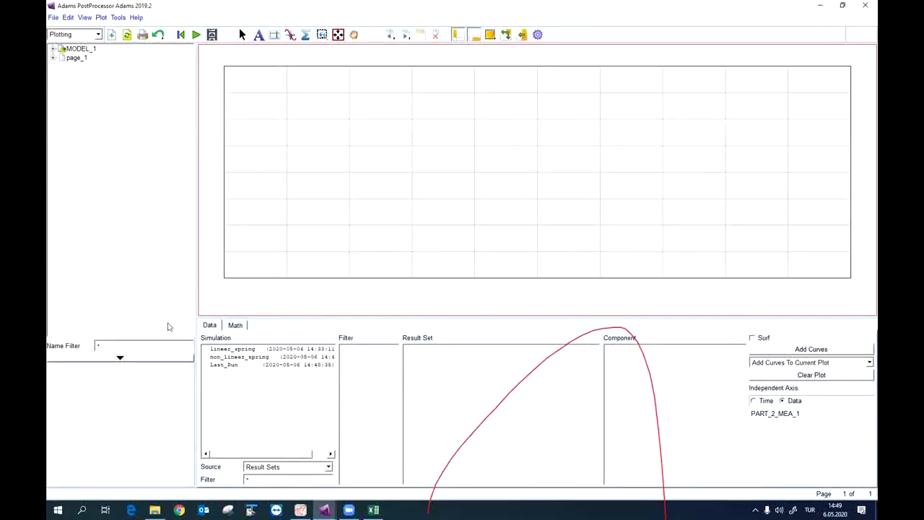
{"action": "left_click", "coordinate": [236, 365]}
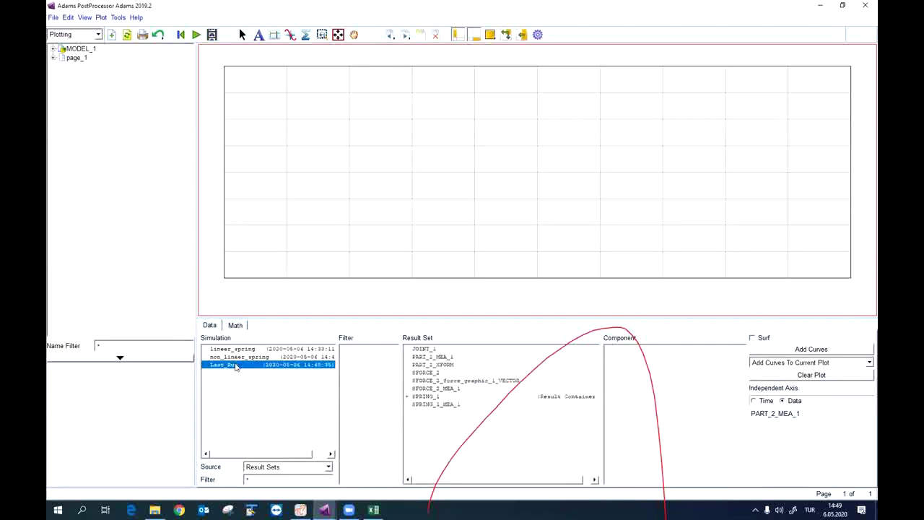
{"action": "left_click", "coordinate": [295, 406]}
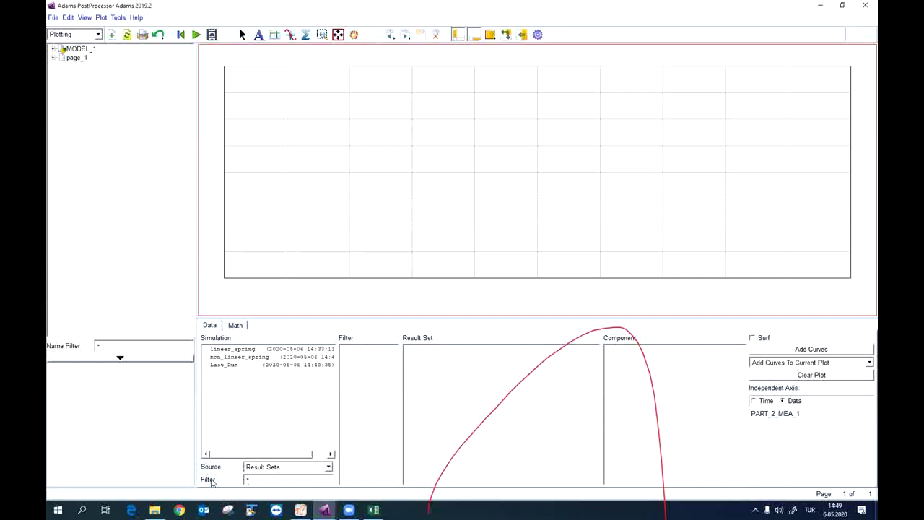
{"action": "left_click", "coordinate": [273, 468]}
{"action": "left_click", "coordinate": [278, 487]}
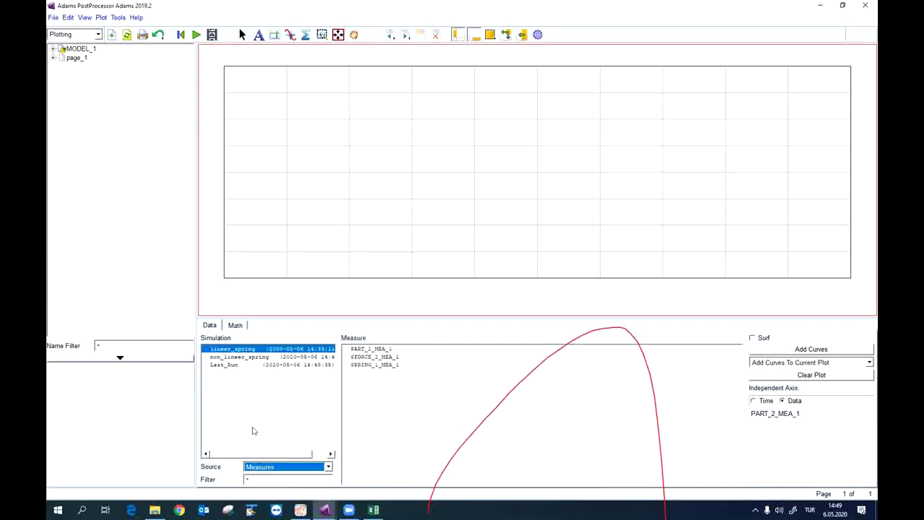
Plot SPRING_1_MEA_1 of the lineer_spring run against PART_2_MEA_1.
{"action": "left_click", "coordinate": [243, 402]}
{"action": "left_click", "coordinate": [234, 351]}
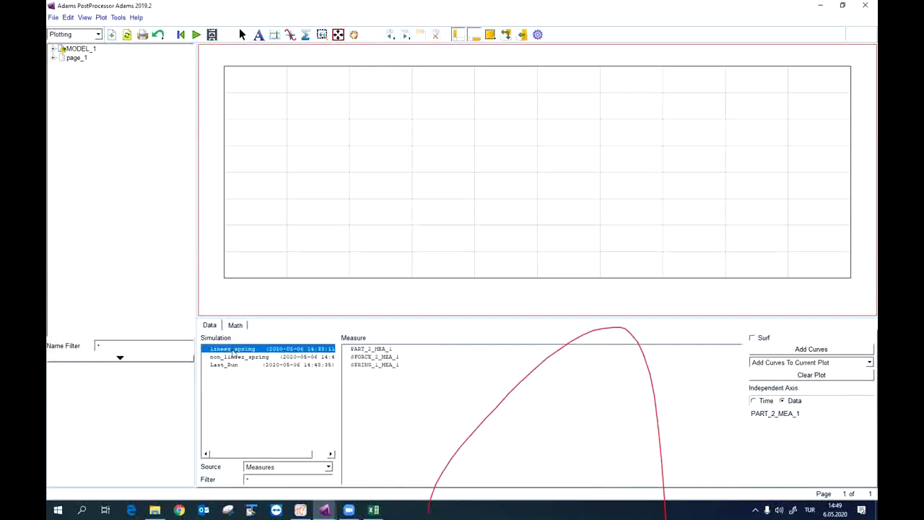
{"action": "left_click", "coordinate": [378, 365]}
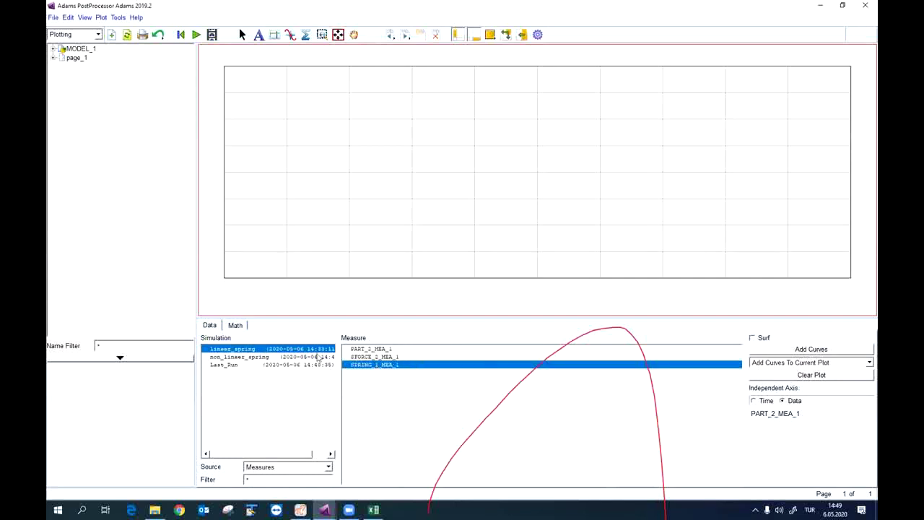
{"action": "left_click", "coordinate": [833, 351]}
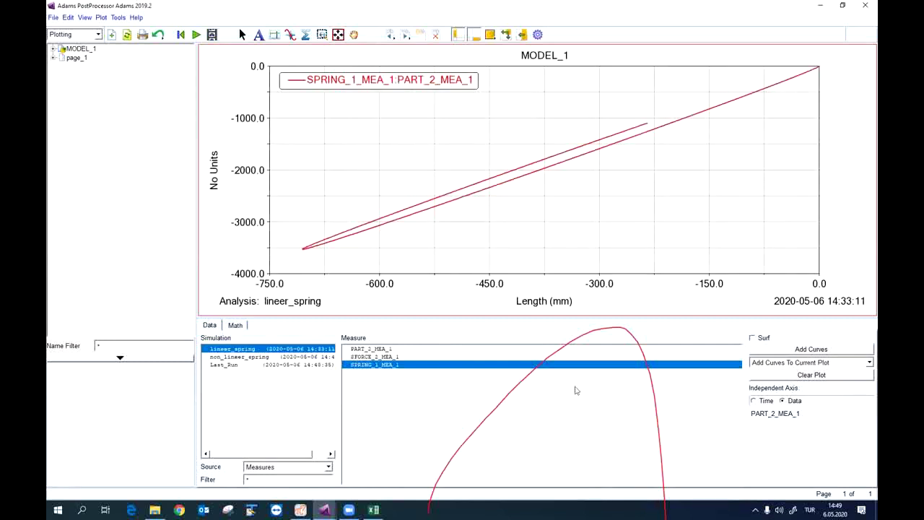
Add the SFORCE_2_MEA_1 curve of the non_lineer_spring run to the current plot.
{"action": "left_click", "coordinate": [264, 357]}
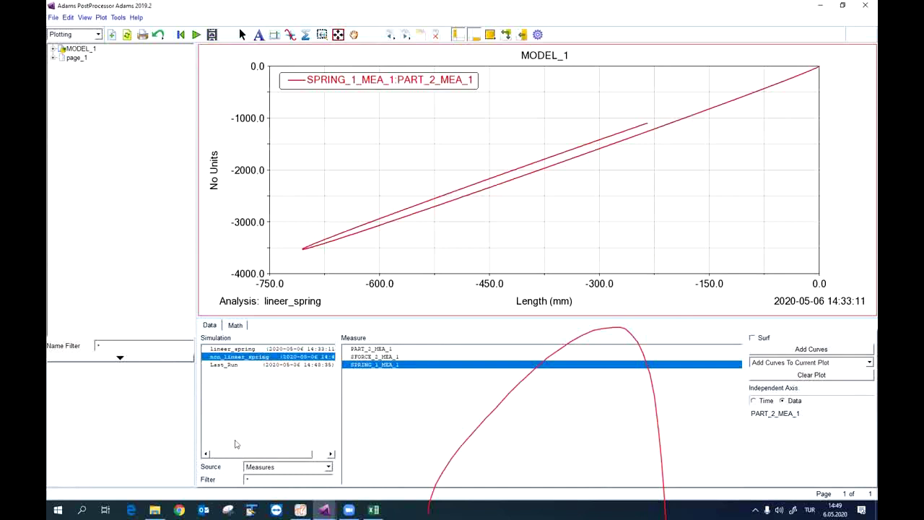
{"action": "left_click", "coordinate": [409, 357]}
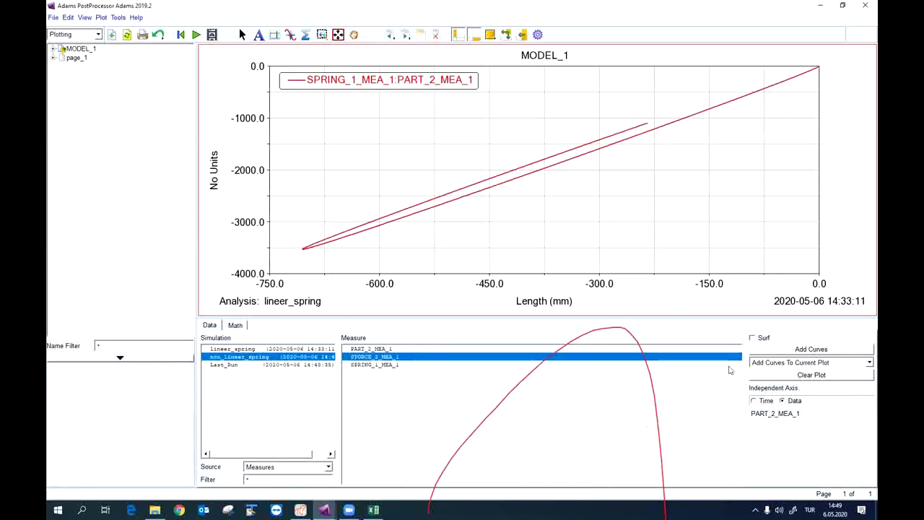
{"action": "left_click", "coordinate": [811, 349]}
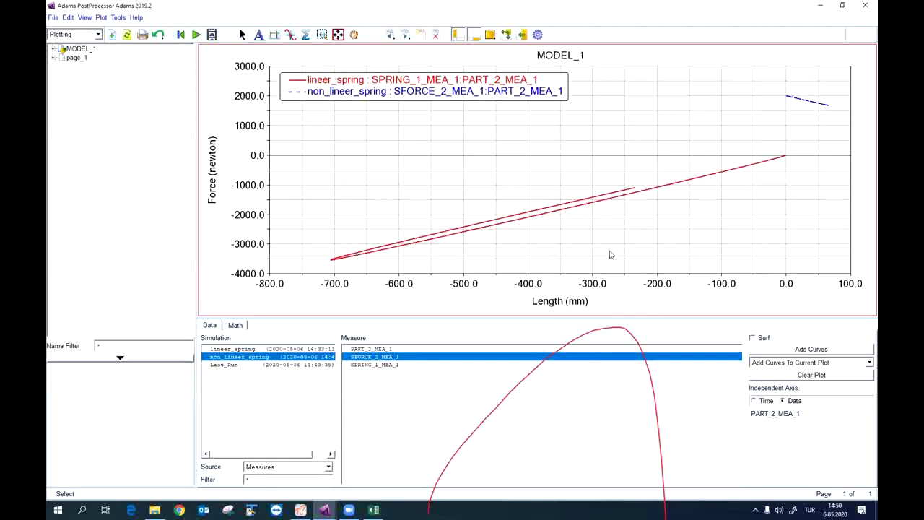
Inspect the plot statistics along the force curves and close the PostProcessor to return to Adams View.
{"action": "left_click", "coordinate": [275, 34]}
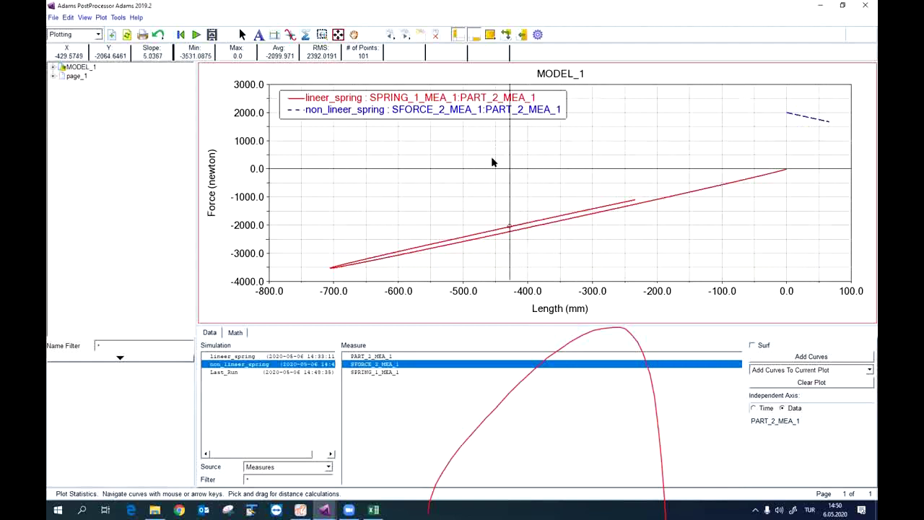
{"action": "key", "text": "Escape"}
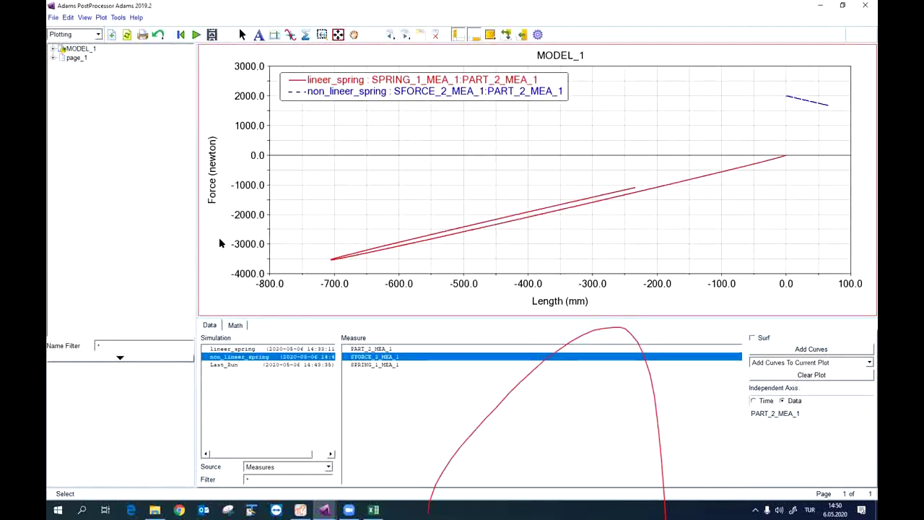
{"action": "left_click", "coordinate": [866, 6]}
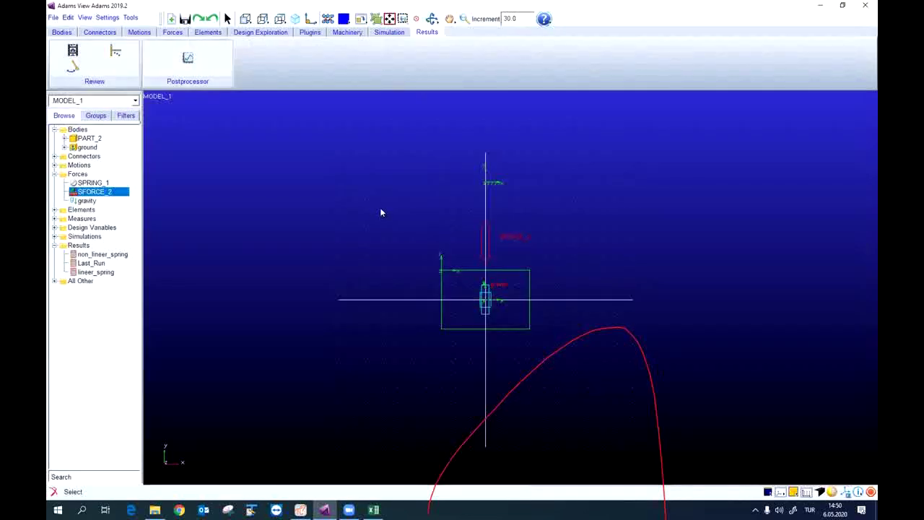